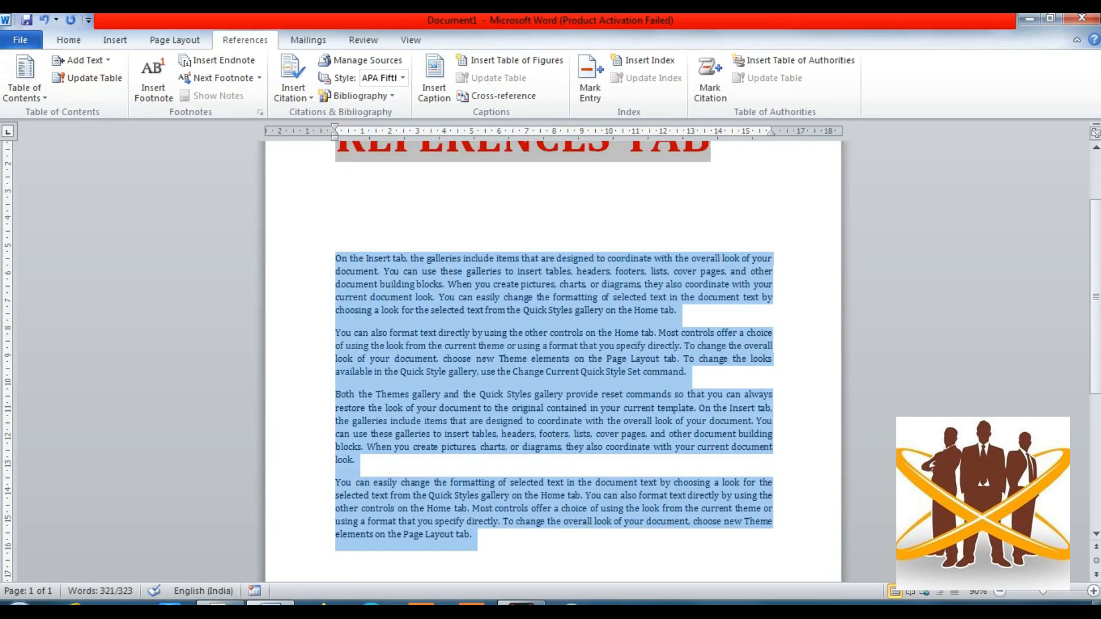
# Increase the font size of the selected body paragraphs to 14 pt.
pyautogui.hotkey('ctrl', ']')
pyautogui.hotkey('ctrl', ']')
pyautogui.hotkey('ctrl', ']')
pyautogui.hotkey('ctrl', ']')
pyautogui.hotkey('ctrl', ']')
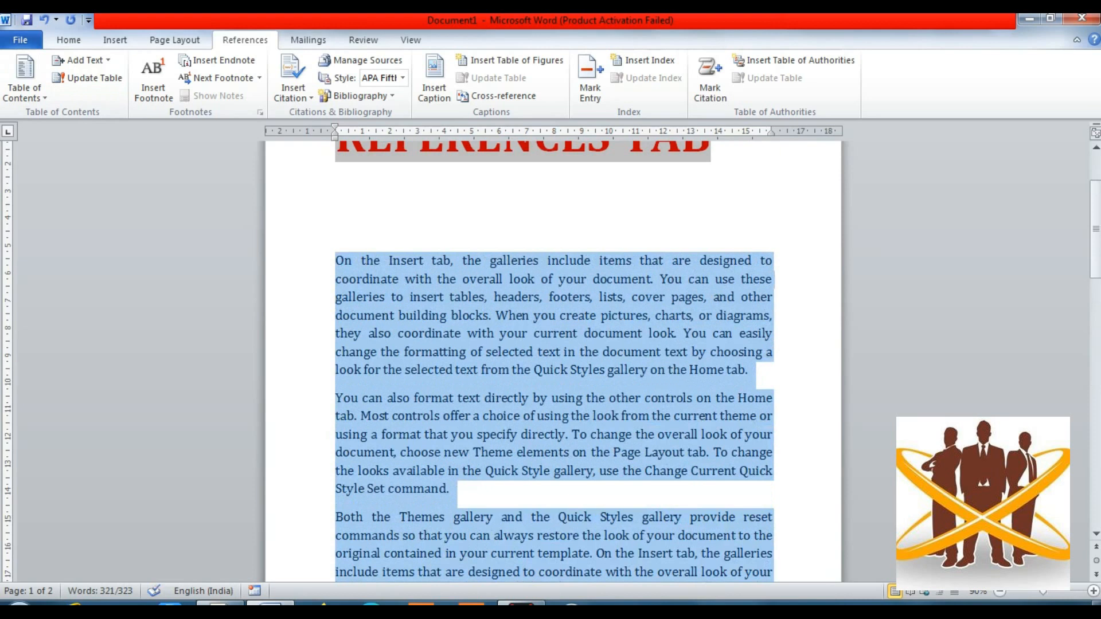
# Add blank lines between the REFERENCES TAB title and the first paragraph, and review the built-in table of contents layouts.
pyautogui.click(336, 207)
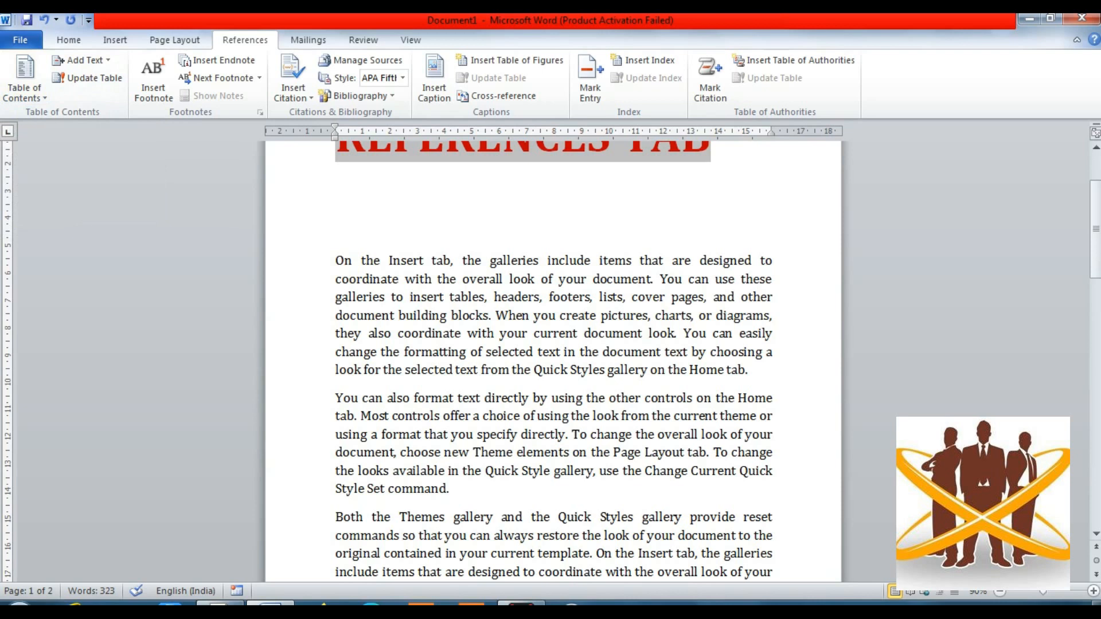
pyautogui.press('Return')
pyautogui.press('Return')
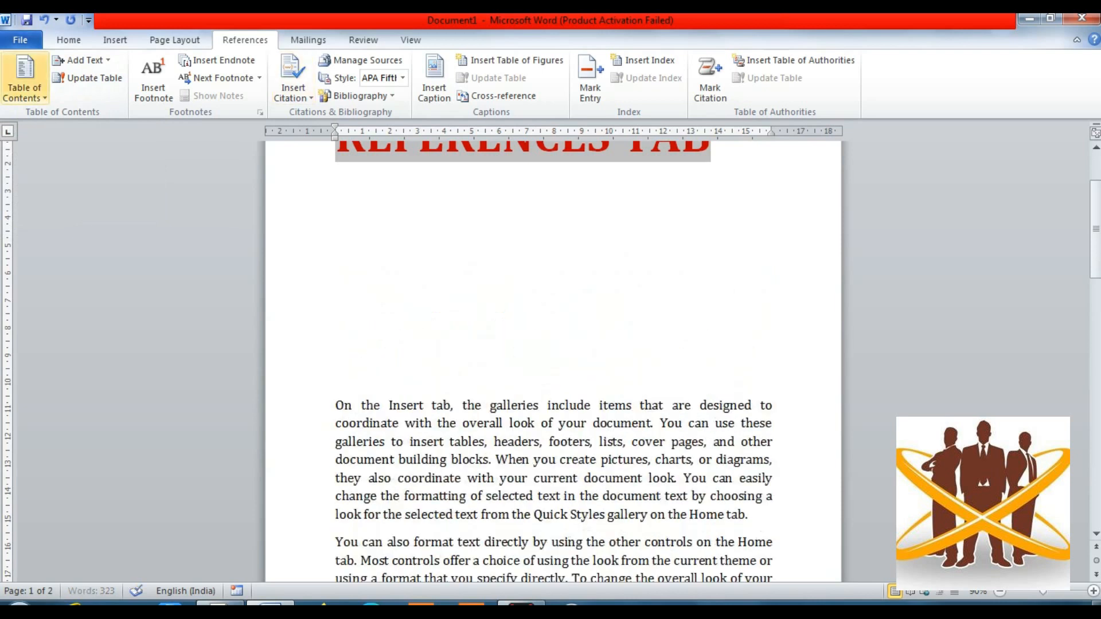
pyautogui.click(24, 77)
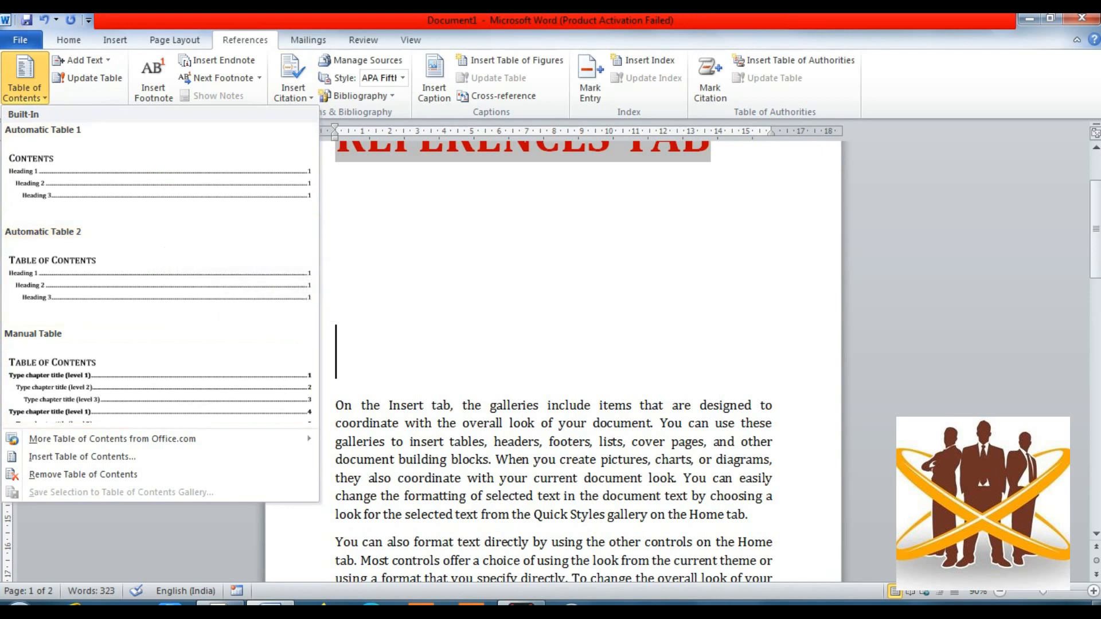
pyautogui.press('Escape')
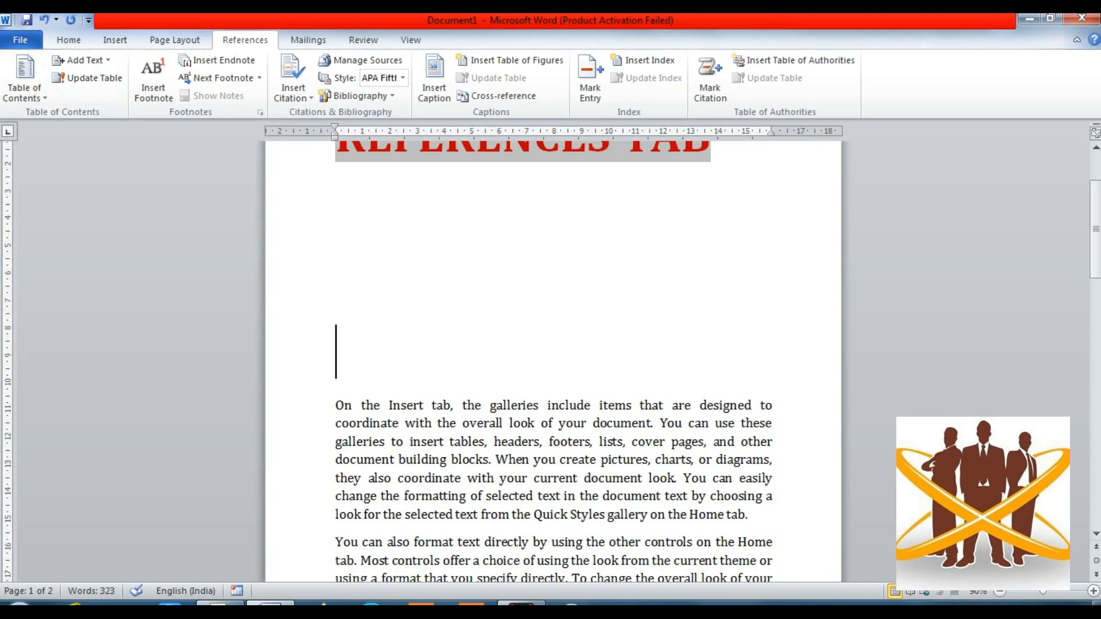
# Add blank lines above the first body paragraph and enter the heading "ABOUT COMPUTER" directly above it.
pyautogui.click(335, 406)
pyautogui.press('Return')
pyautogui.press('Return')
pyautogui.press('Return')
pyautogui.press('Up')
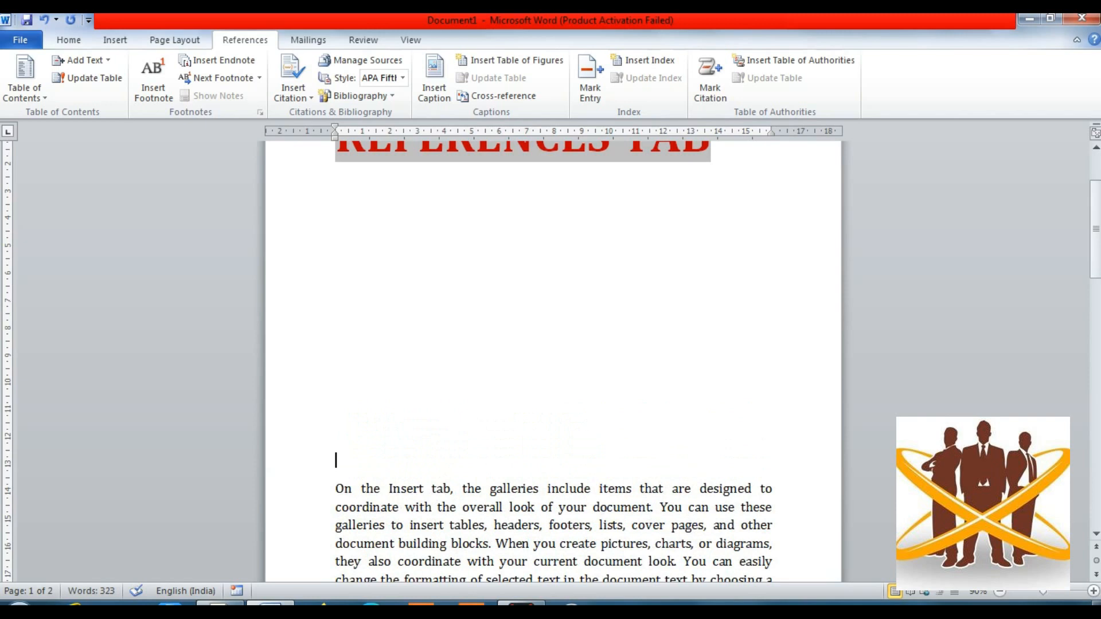
pyautogui.write('ABOU')
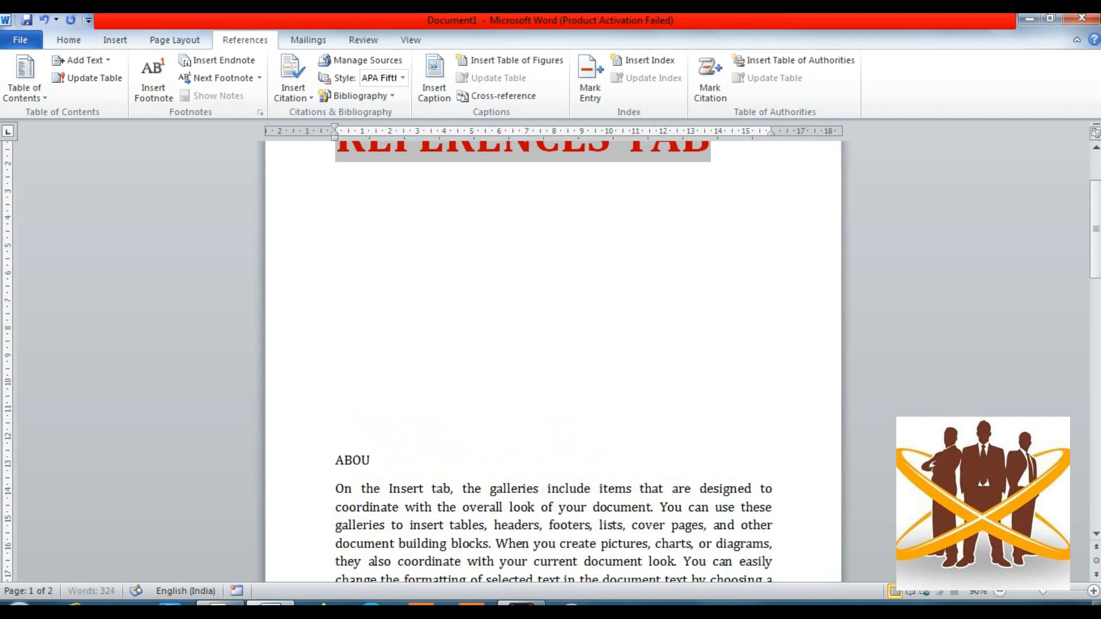
pyautogui.write('T COMPUTER')
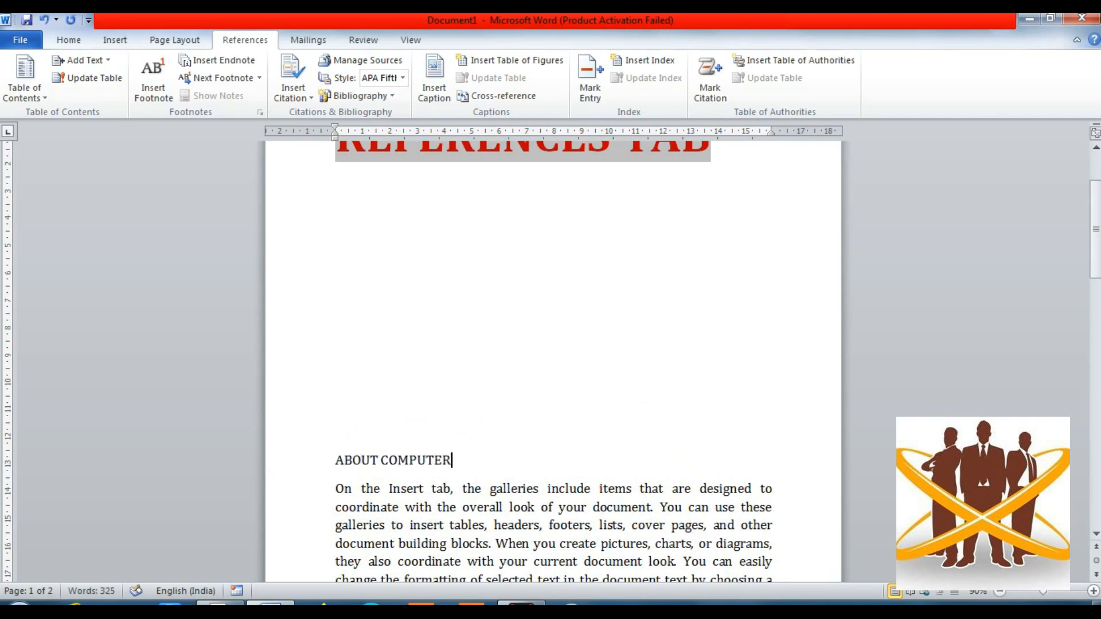
# Apply the Heading 1 style to the ABOUT COMPUTER line.
pyautogui.hotkey('shift', 'Left')
pyautogui.hotkey('shift', 'Left')
pyautogui.hotkey('shift', 'Left')
pyautogui.hotkey('shift', 'Left')
pyautogui.hotkey('shift', 'Left')
pyautogui.hotkey('shift', 'Left')
pyautogui.hotkey('shift', 'Left')
pyautogui.hotkey('shift', 'Left')
pyautogui.hotkey('shift', 'Left')
pyautogui.hotkey('shift', 'Left')
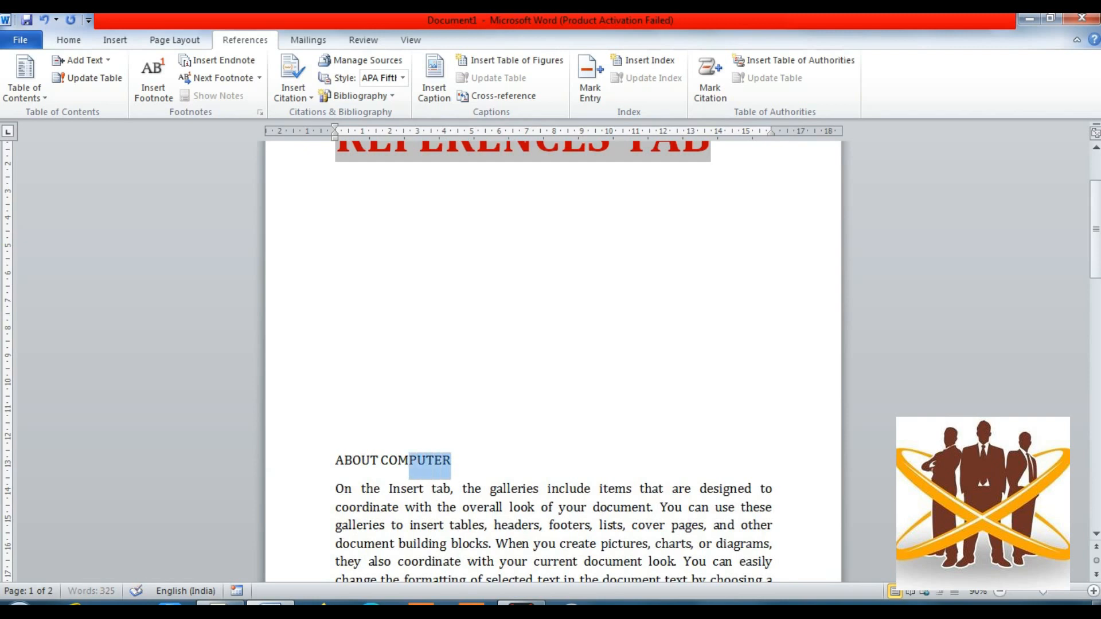
pyautogui.hotkey('shift', 'Left')
pyautogui.hotkey('shift', 'Left')
pyautogui.hotkey('shift', 'Left')
pyautogui.hotkey('shift', 'Left')
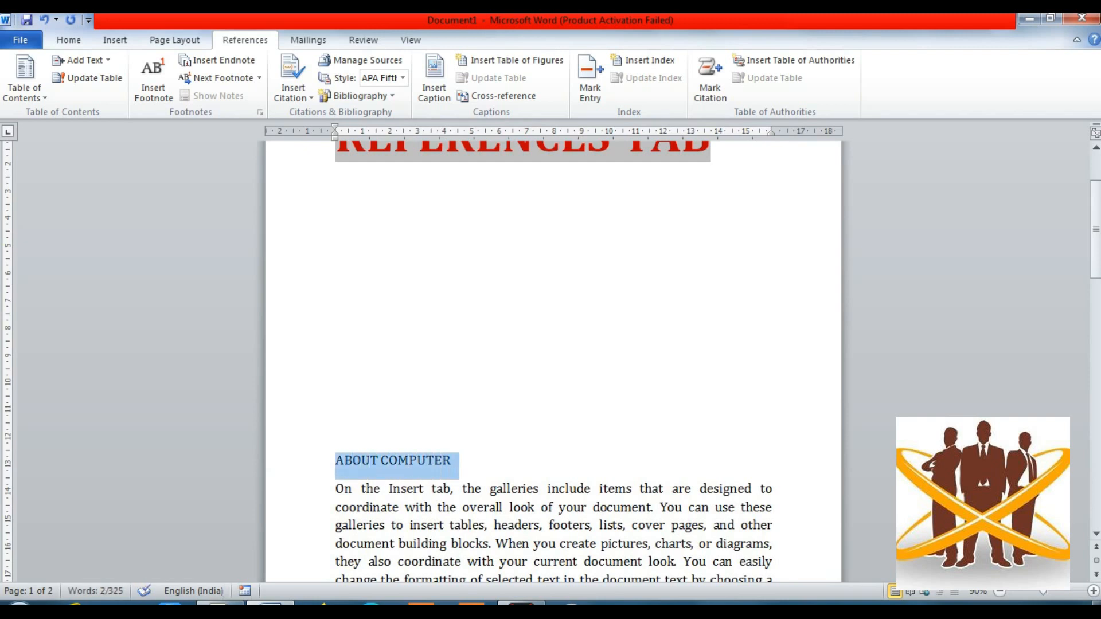
pyautogui.click(69, 40)
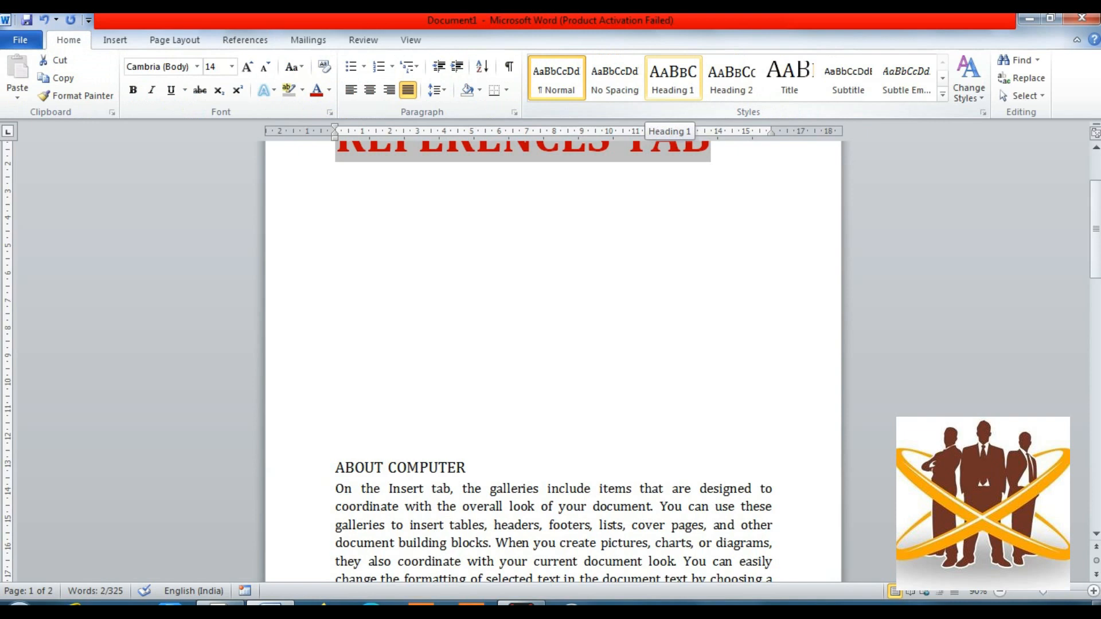
pyautogui.click(672, 74)
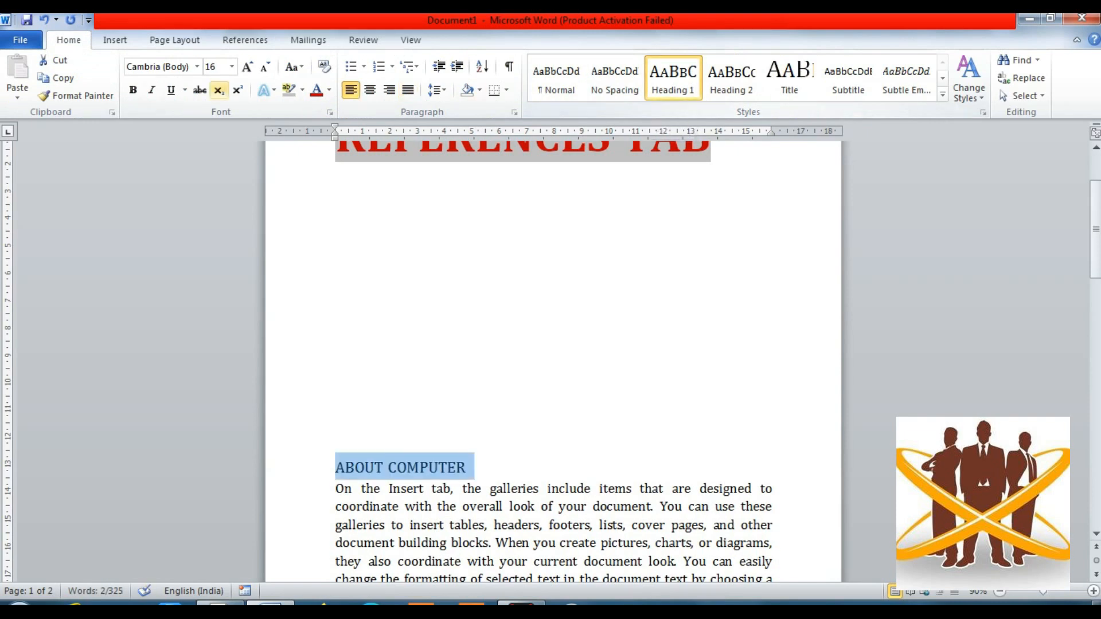
# Check the table of contents level assigned to ABOUT COMPUTER and the available automatic table layouts.
pyautogui.click(245, 40)
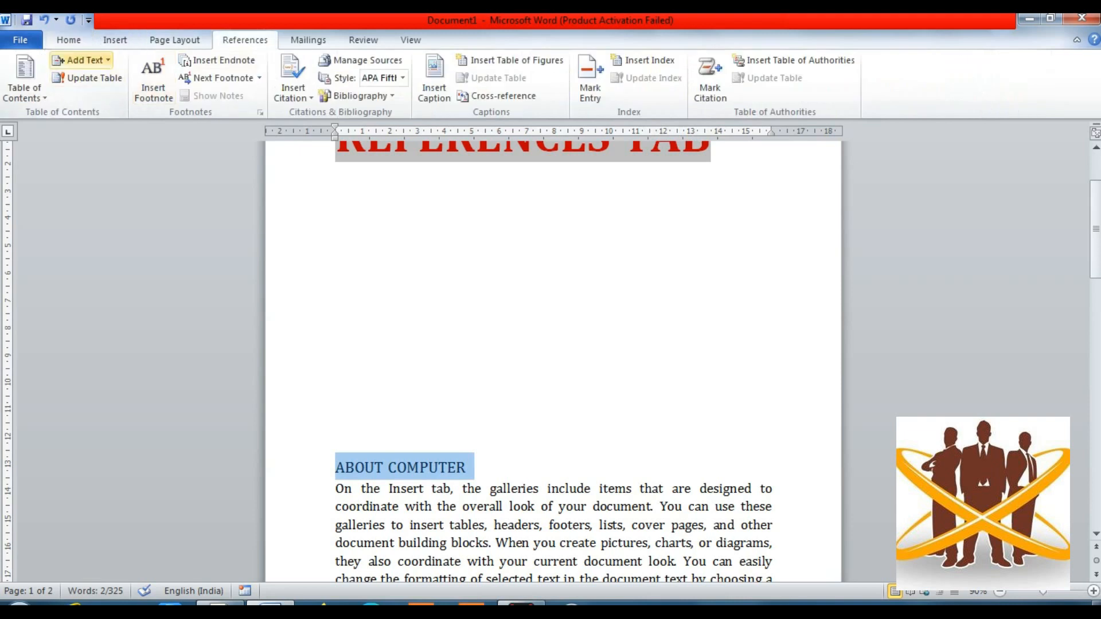
pyautogui.click(81, 59)
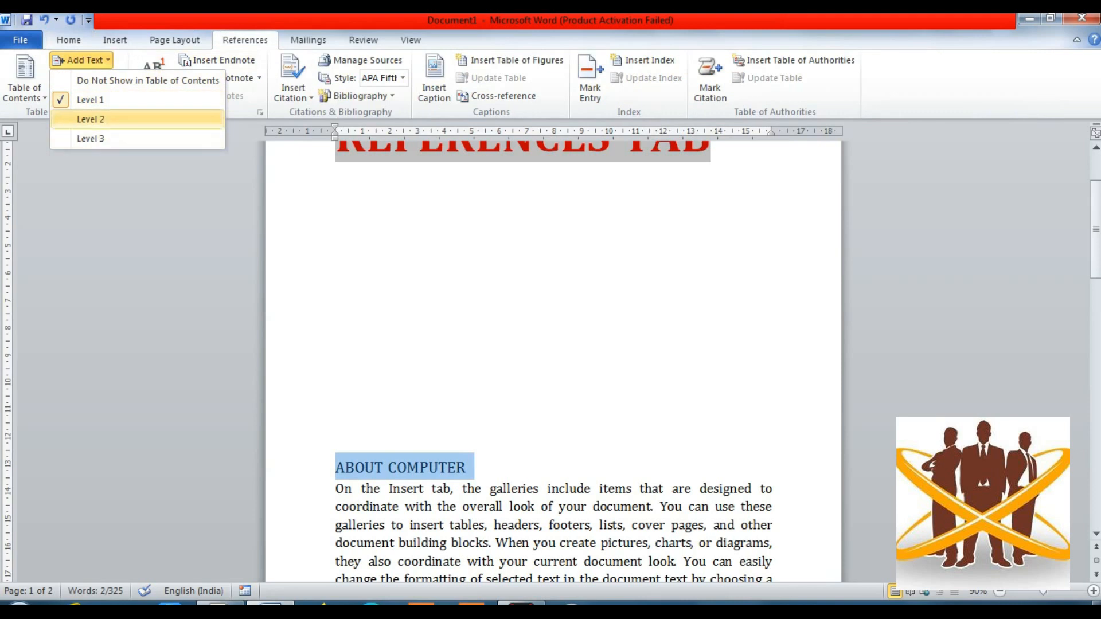
pyautogui.click(24, 92)
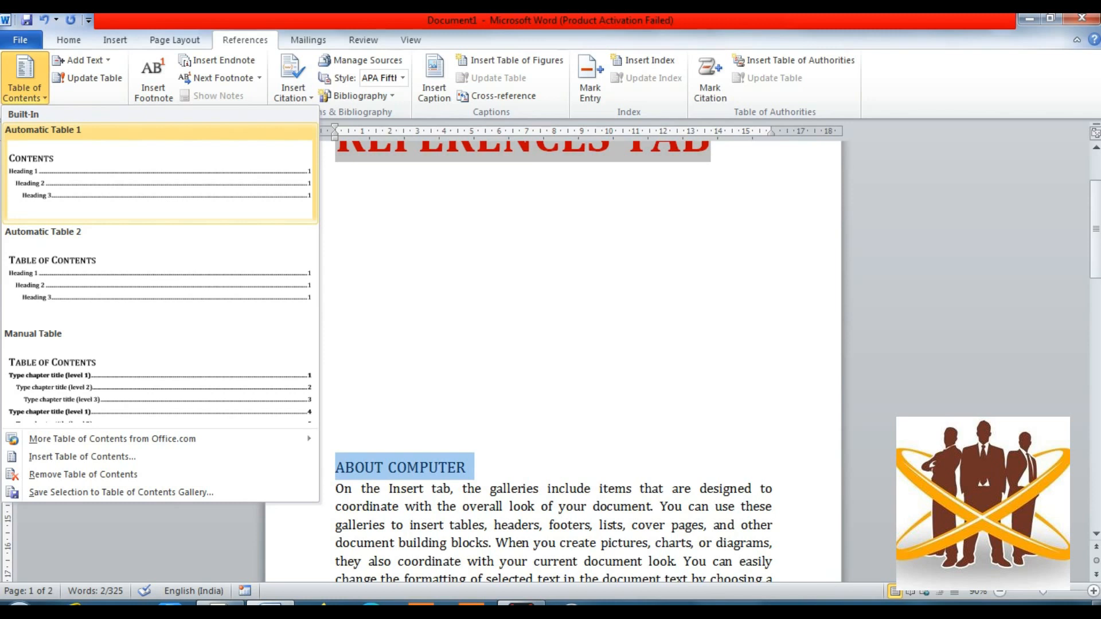
pyautogui.press('Escape')
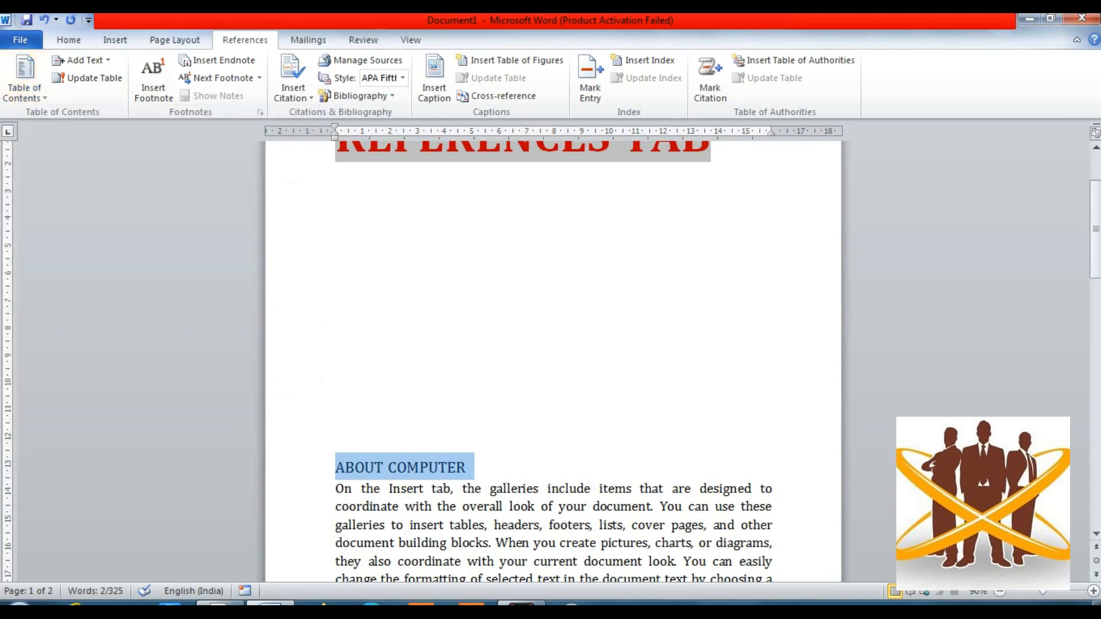
pyautogui.click(81, 59)
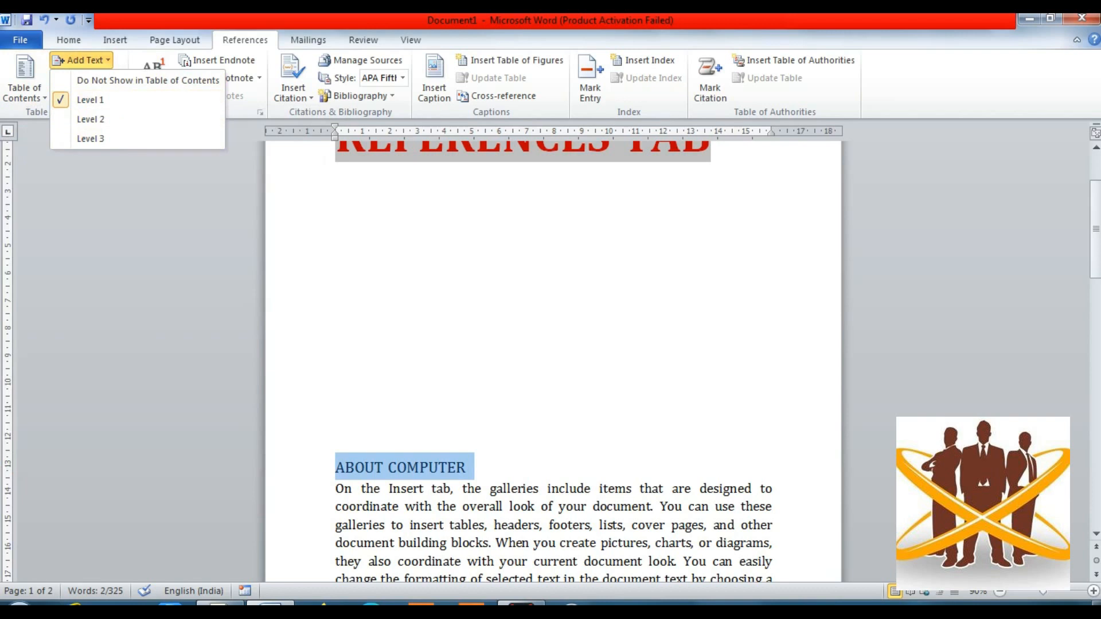
pyautogui.press('Escape')
# Insert a new line at the start of page 2 with the heading "ABOUT MOTHERBOARD".
pyautogui.click(336, 433)
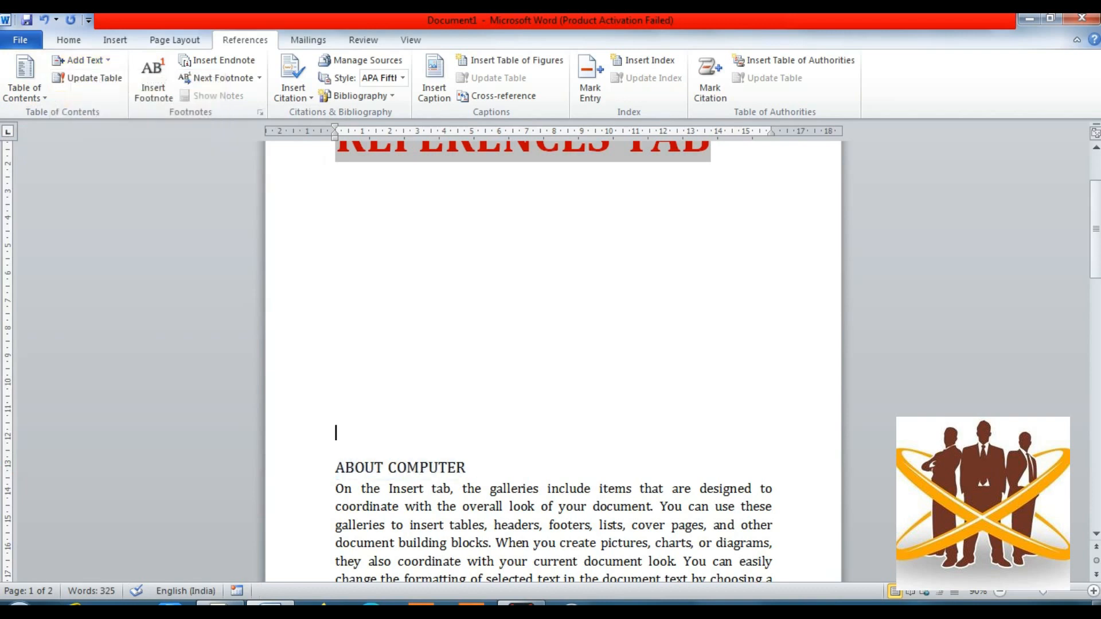
pyautogui.press('Down')
pyautogui.press('Down')
pyautogui.press('Down')
pyautogui.press('Down')
pyautogui.press('Down')
pyautogui.press('Down')
pyautogui.press('Down')
pyautogui.press('Down')
pyautogui.press('Down')
pyautogui.press('Down')
pyautogui.press('Down')
pyautogui.press('Down')
pyautogui.press('Down')
pyautogui.press('Down')
pyautogui.press('Down')
pyautogui.press('Down')
pyautogui.press('Down')
pyautogui.press('Down')
pyautogui.press('Down')
pyautogui.press('Down')
pyautogui.press('Up')
pyautogui.press('Up')
pyautogui.press('Up')
pyautogui.press('Up')
pyautogui.press('Up')
pyautogui.press('Up')
pyautogui.press('Up')
pyautogui.press('Up')
pyautogui.press('Up')
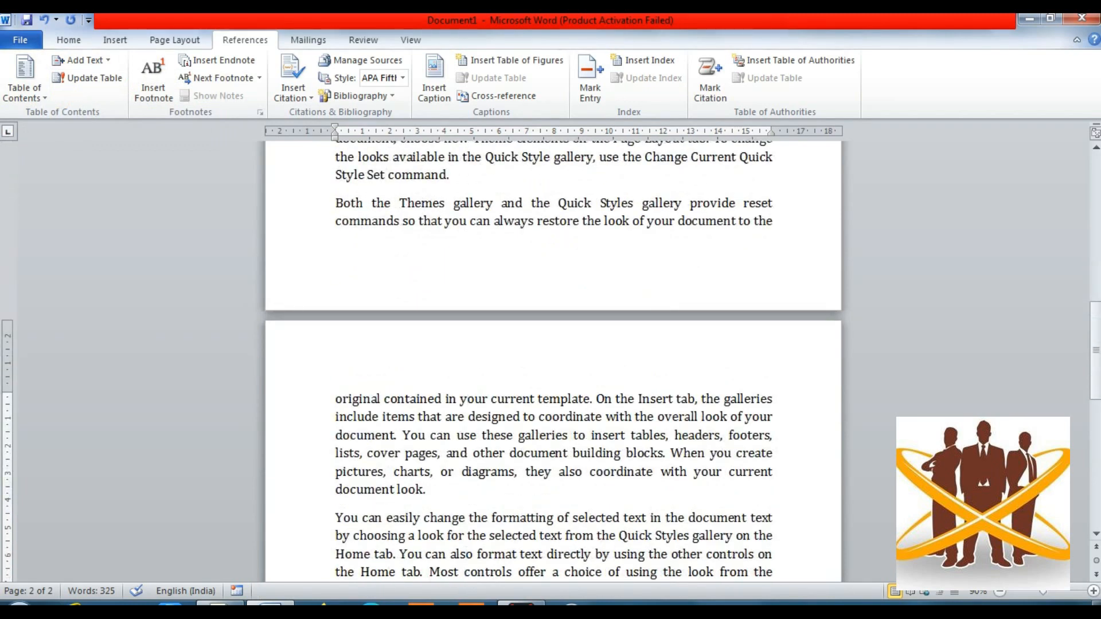
pyautogui.press('Return')
pyautogui.press('Return')
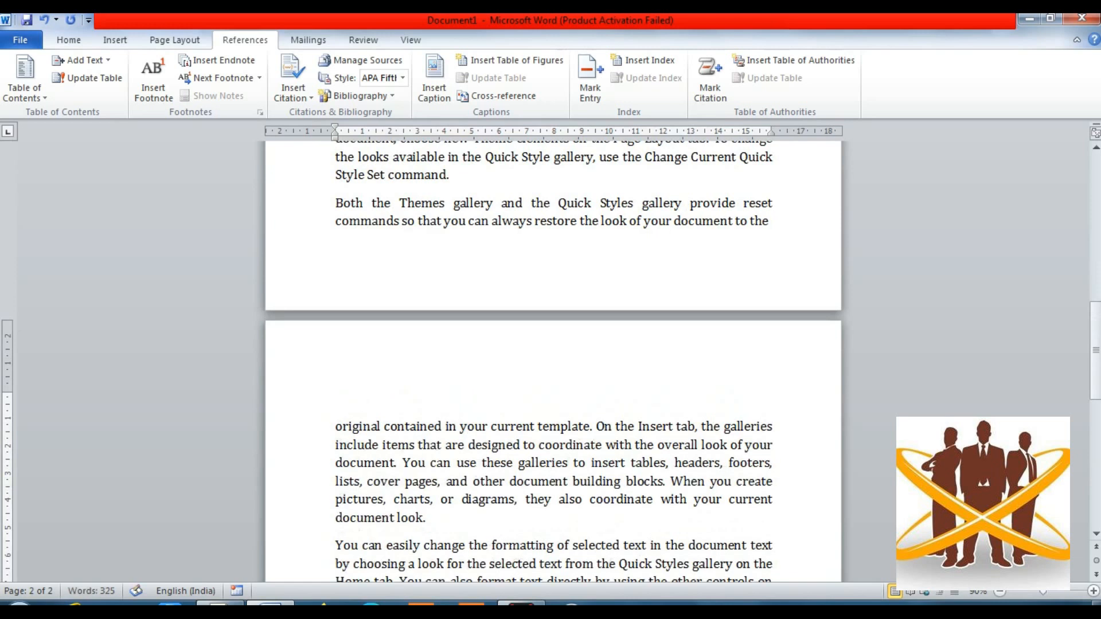
pyautogui.press('Up')
pyautogui.write('ABOUT')
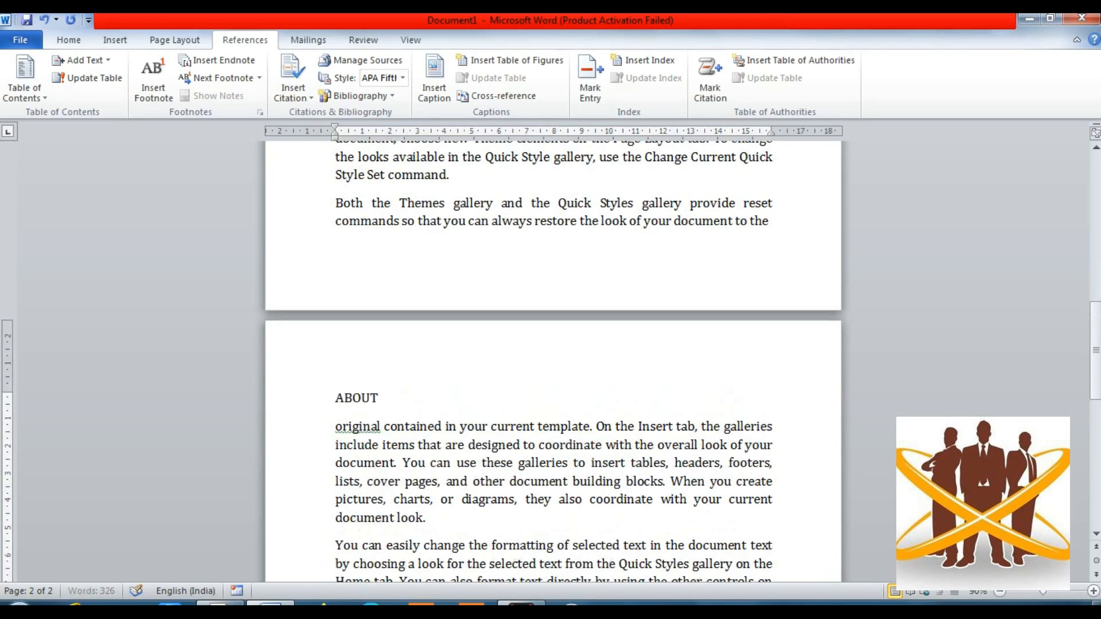
pyautogui.write(' MOTHERBOARD')
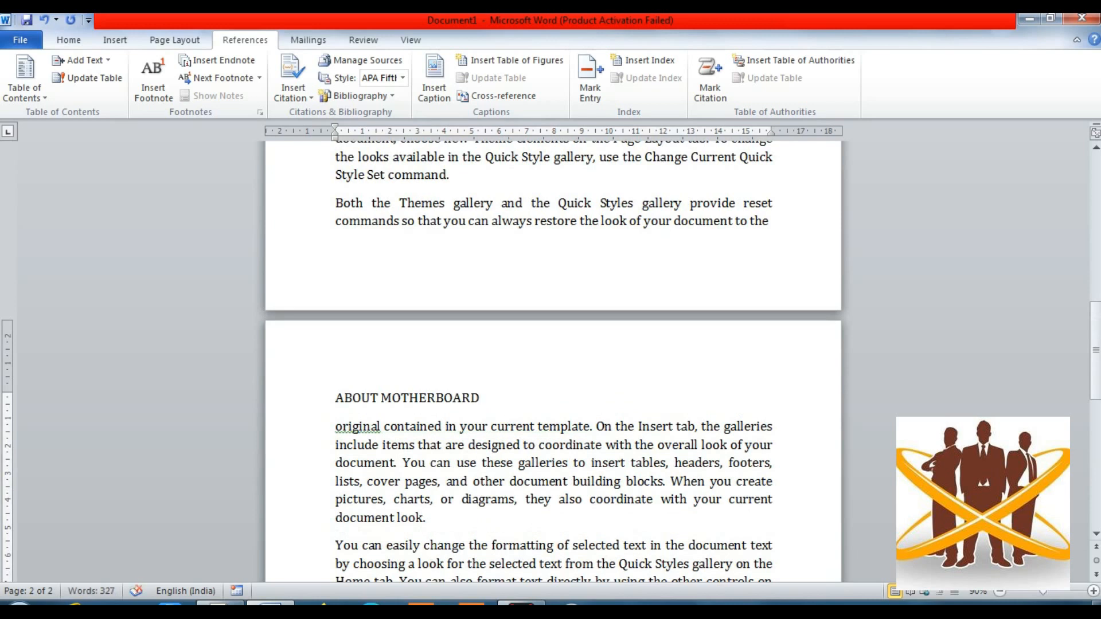
# Assign the ABOUT MOTHERBOARD line to Level 1 of the table of contents.
pyautogui.hotkey('shift', 'Left')
pyautogui.hotkey('shift', 'Left')
pyautogui.hotkey('shift', 'Left')
pyautogui.hotkey('shift', 'Left')
pyautogui.hotkey('shift', 'Left')
pyautogui.hotkey('shift', 'Left')
pyautogui.hotkey('shift', 'Left')
pyautogui.hotkey('shift', 'Left')
pyautogui.hotkey('shift', 'Left')
pyautogui.hotkey('shift', 'Left')
pyautogui.hotkey('shift', 'Left')
pyautogui.hotkey('shift', 'Left')
pyautogui.hotkey('shift', 'Left')
pyautogui.hotkey('shift', 'Left')
pyautogui.hotkey('shift', 'Left')
pyautogui.hotkey('shift', 'Left')
pyautogui.hotkey('shift', 'Left')
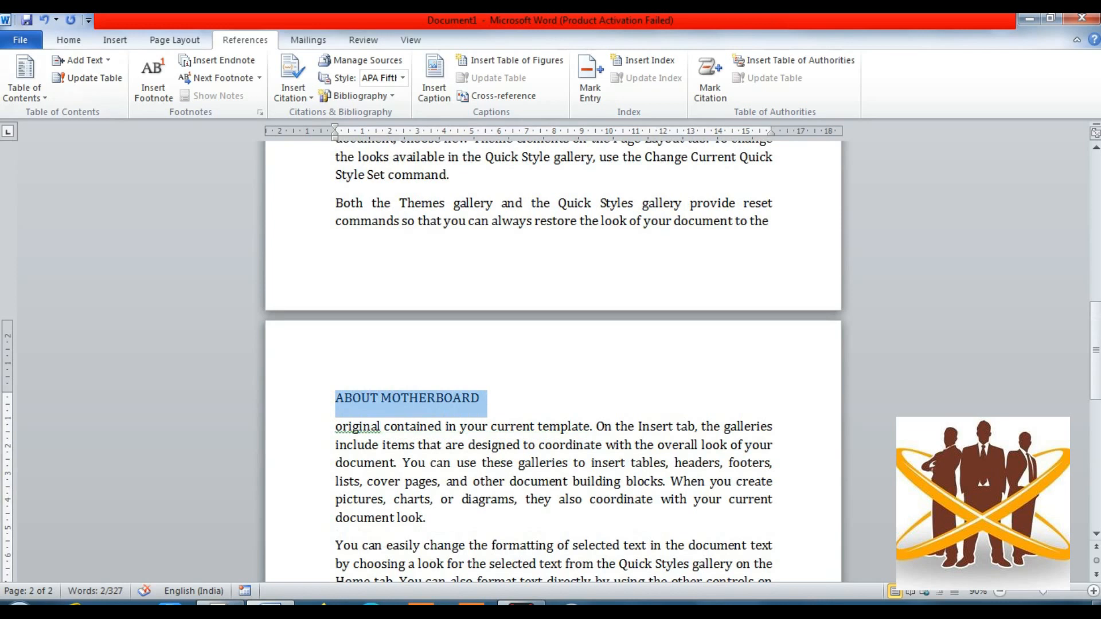
pyautogui.click(80, 59)
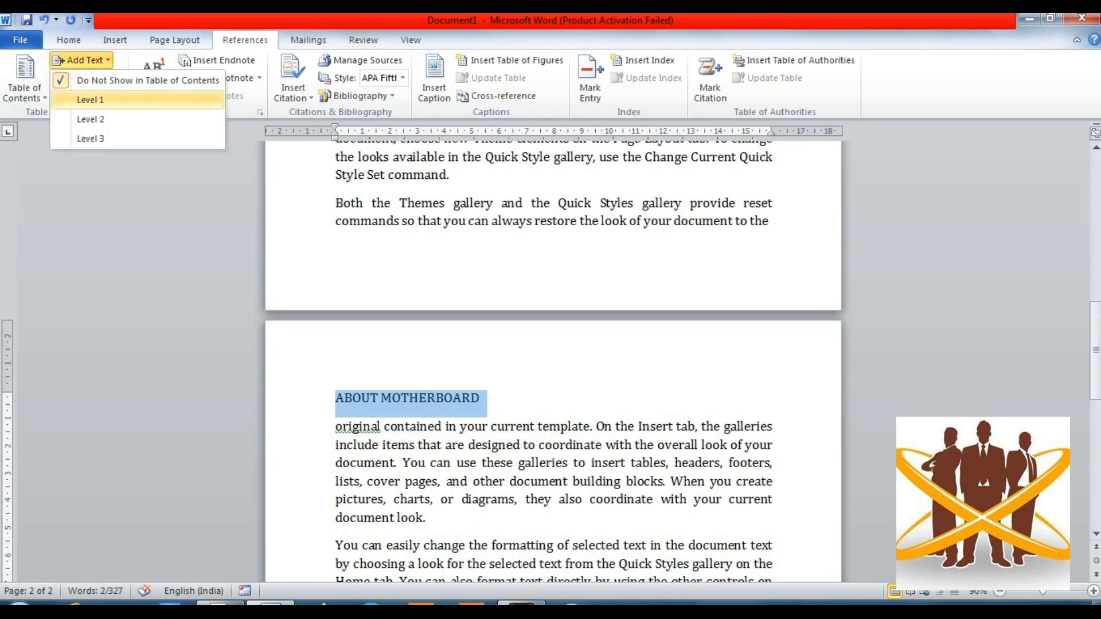
pyautogui.click(90, 99)
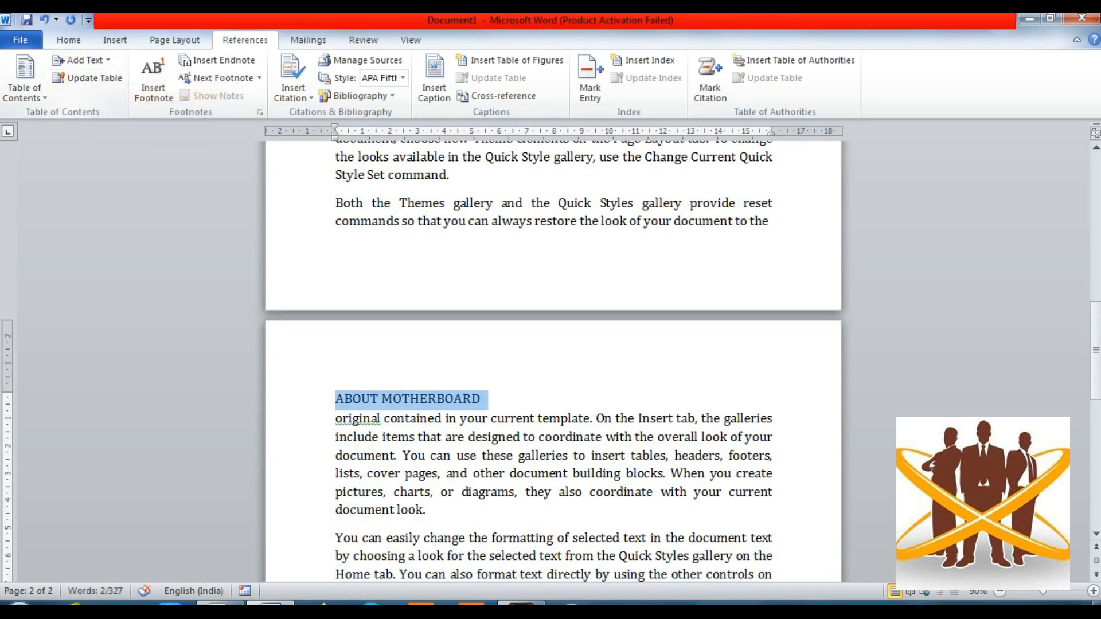
pyautogui.click(483, 399)
# Clear the formatting of the blank line below the REFERENCES TAB title on page 1.
pyautogui.scroll(6, 554, 361)
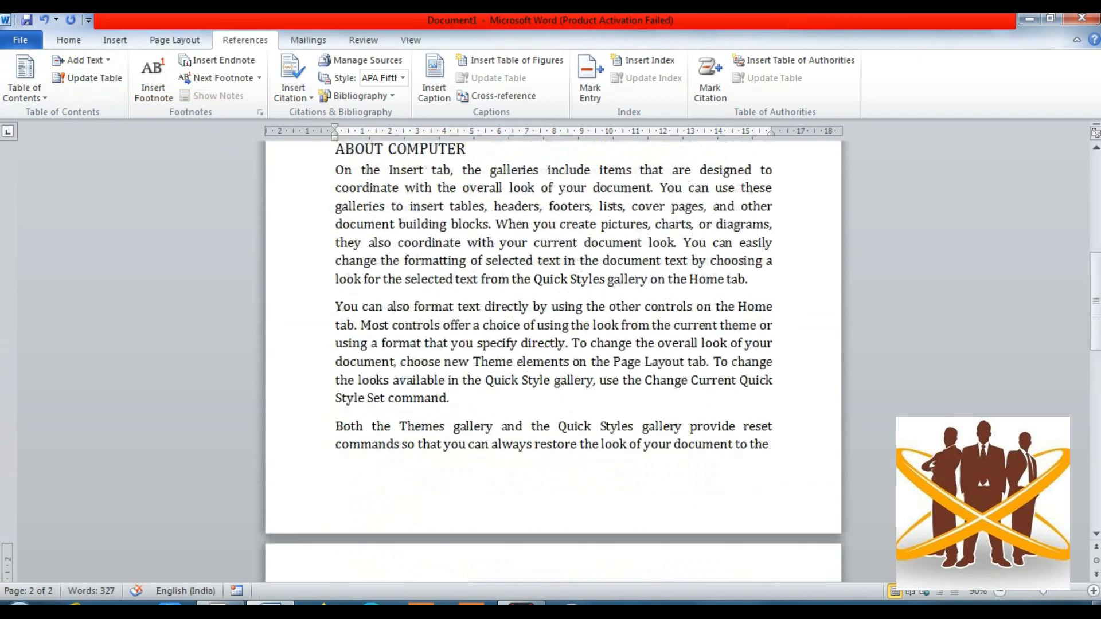
pyautogui.scroll(3, 553, 361)
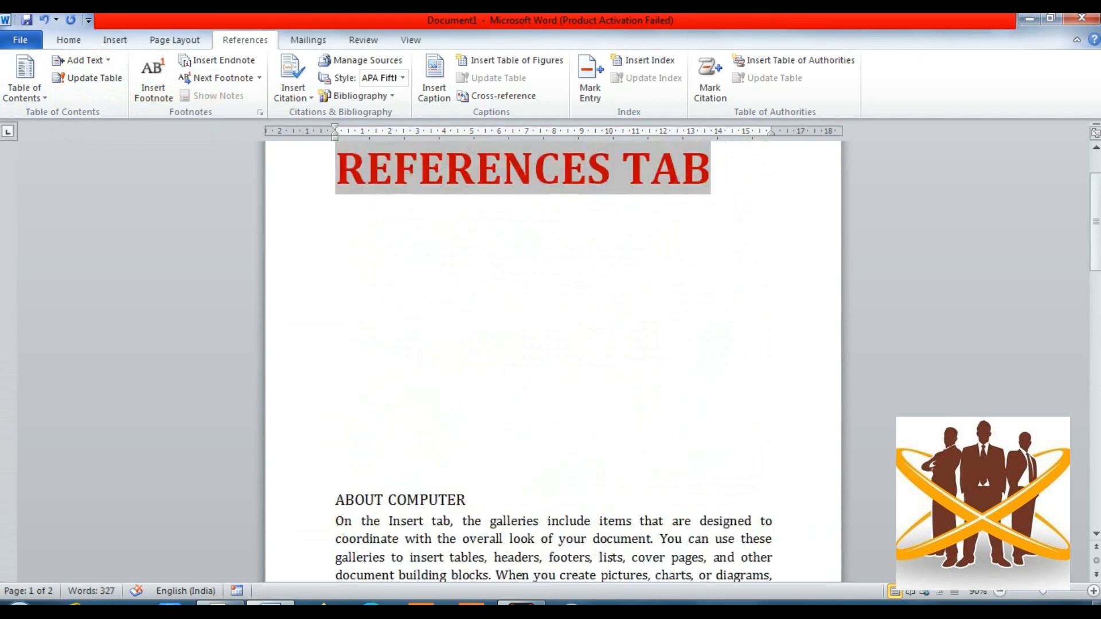
pyautogui.click(336, 312)
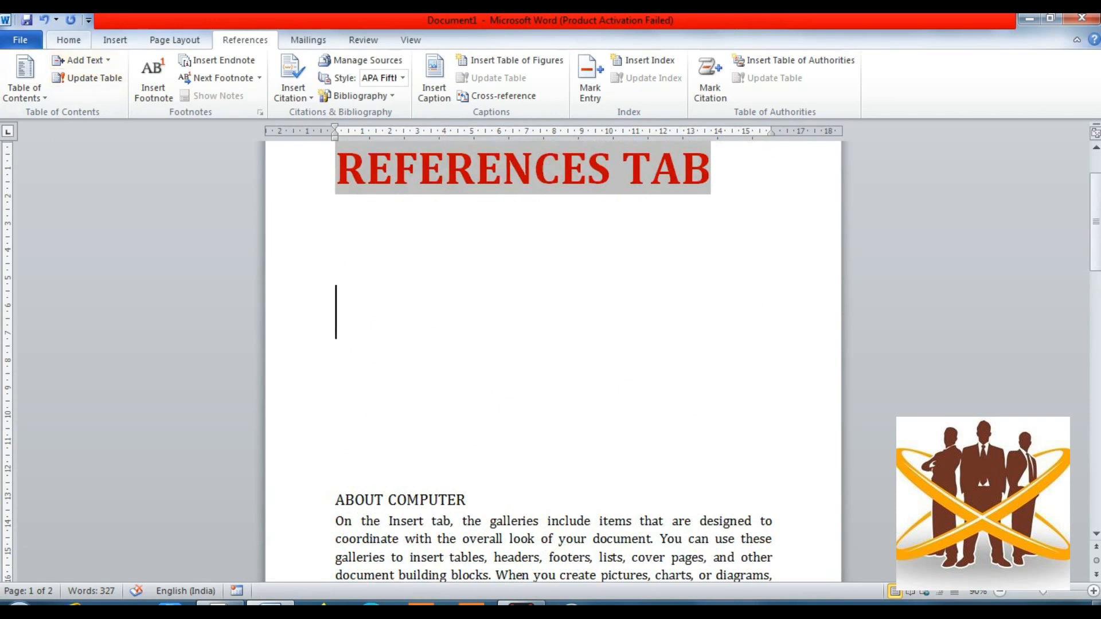
pyautogui.click(68, 41)
pyautogui.click(325, 67)
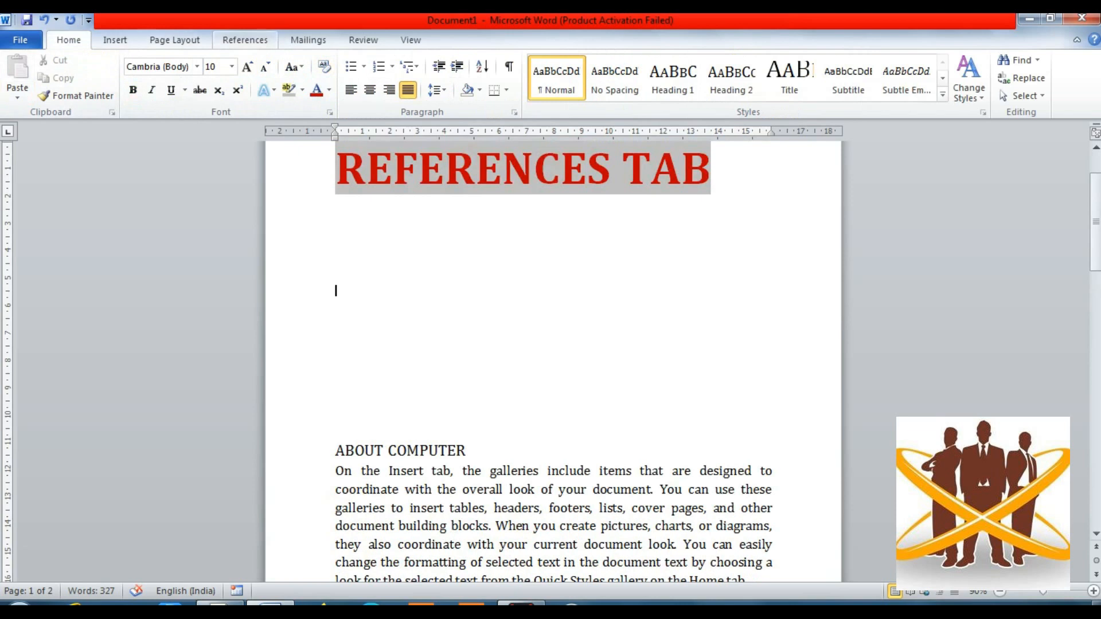
# Insert the Automatic Table 1 table of contents on the blank line below the title.
pyautogui.click(245, 40)
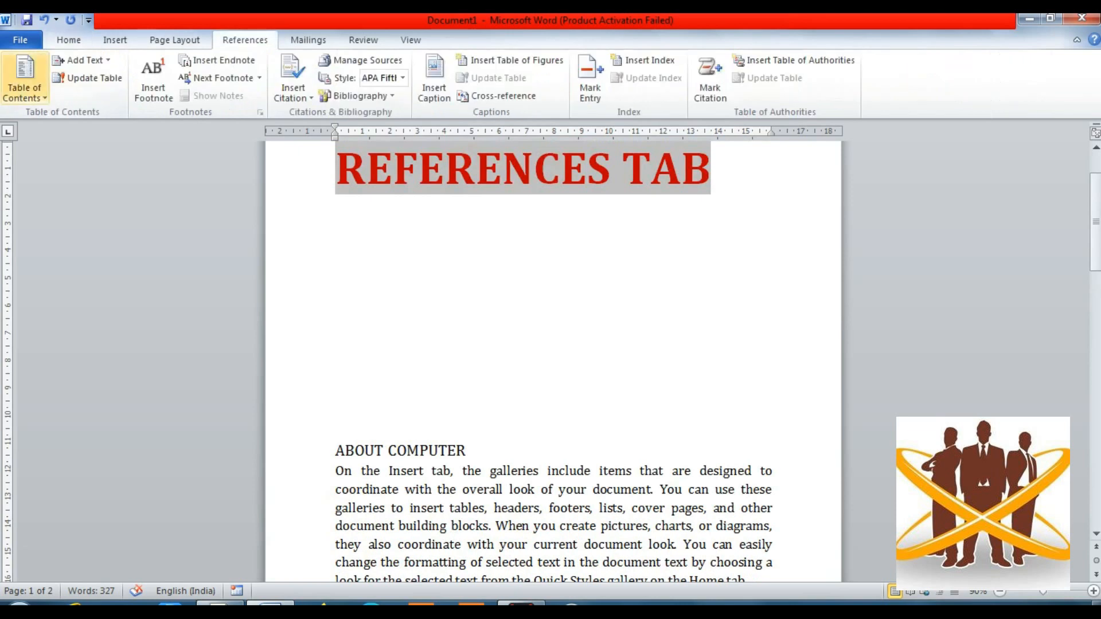
pyautogui.click(24, 80)
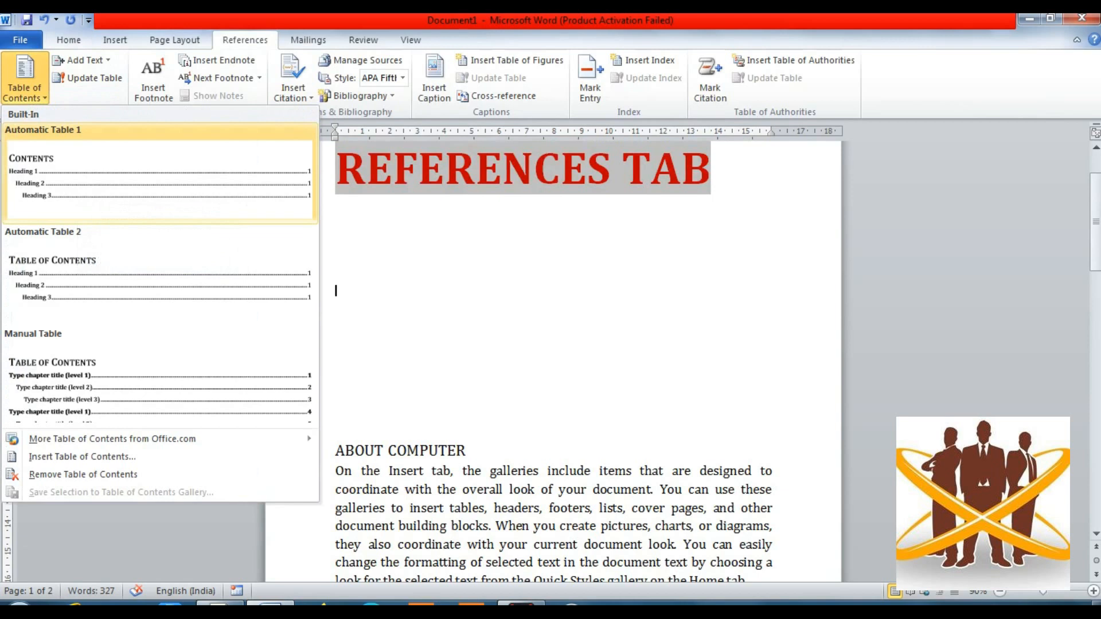
pyautogui.click(160, 172)
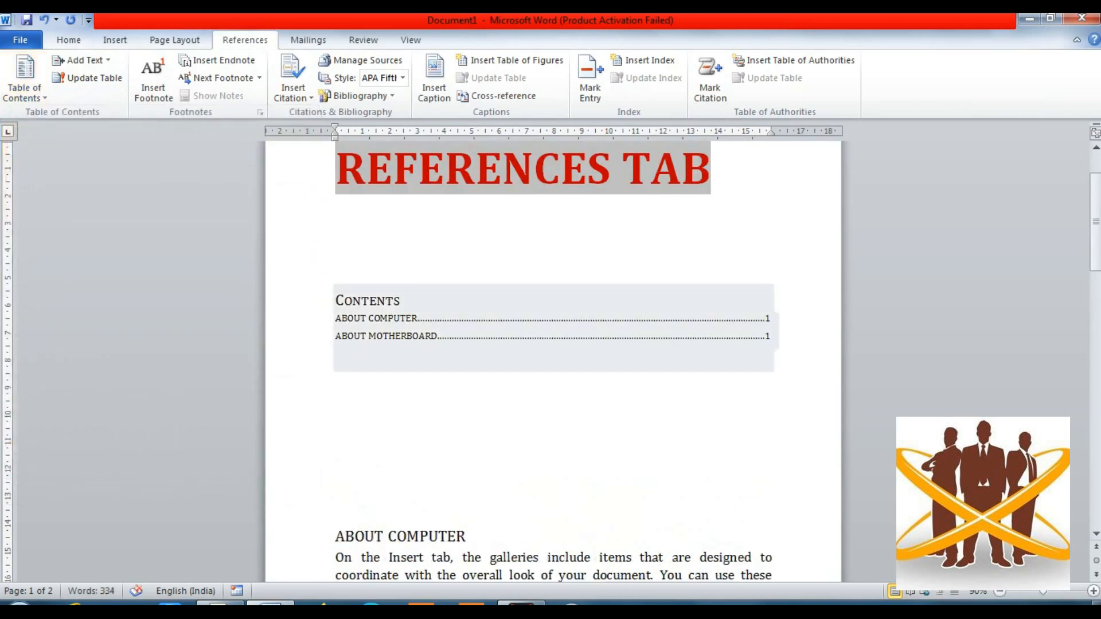
# Insert page breaks before the ABOUT COMPUTER heading so it starts on page 3, and return to the contents table.
pyautogui.click(335, 377)
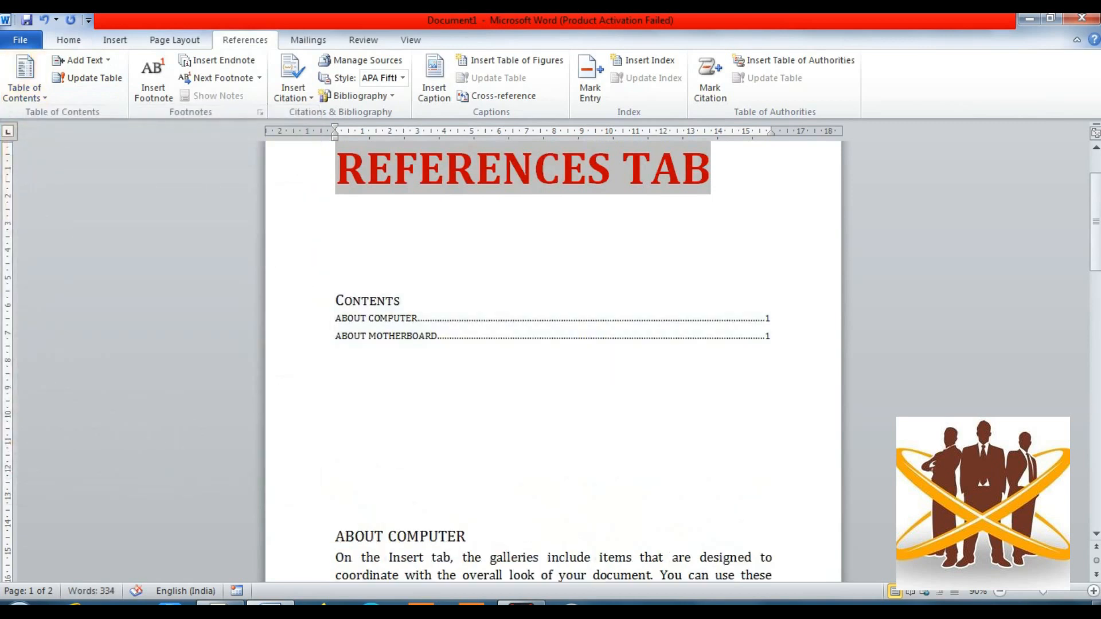
pyautogui.press('Return')
pyautogui.click(336, 536)
pyautogui.hotkey('ctrl', 'Return')
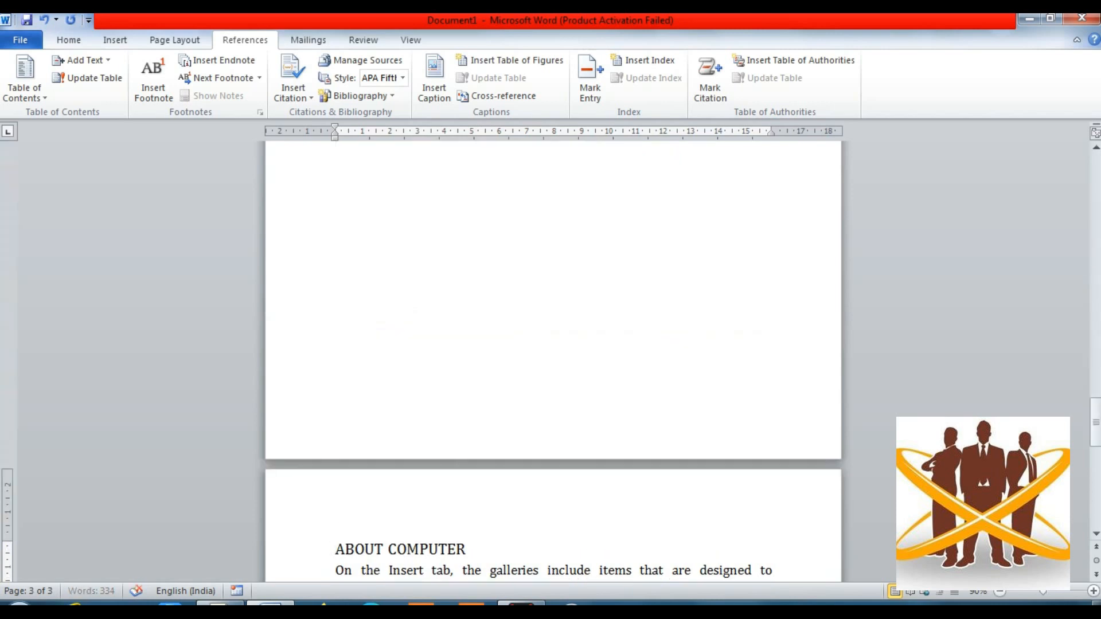
pyautogui.press('Up')
pyautogui.press('Up')
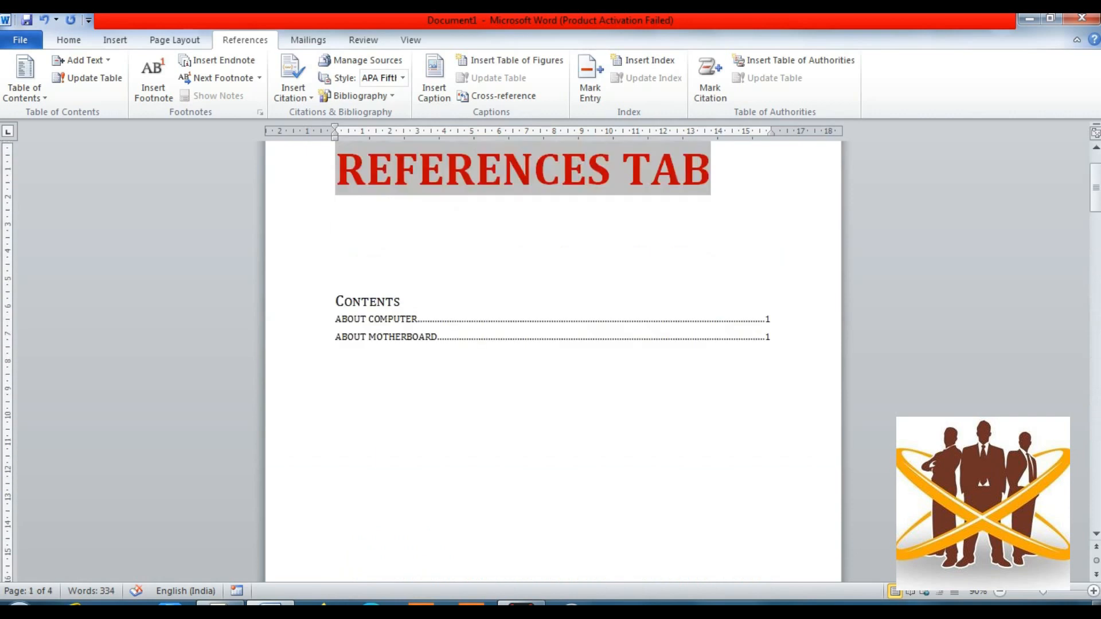
pyautogui.press('Down')
pyautogui.press('Down')
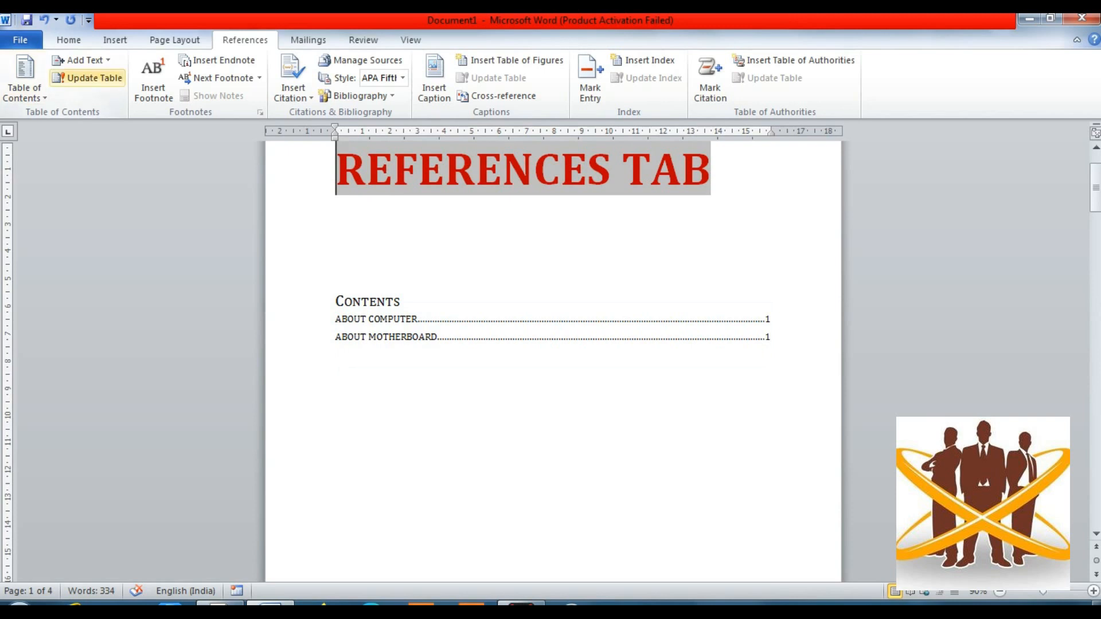
pyautogui.click(88, 77)
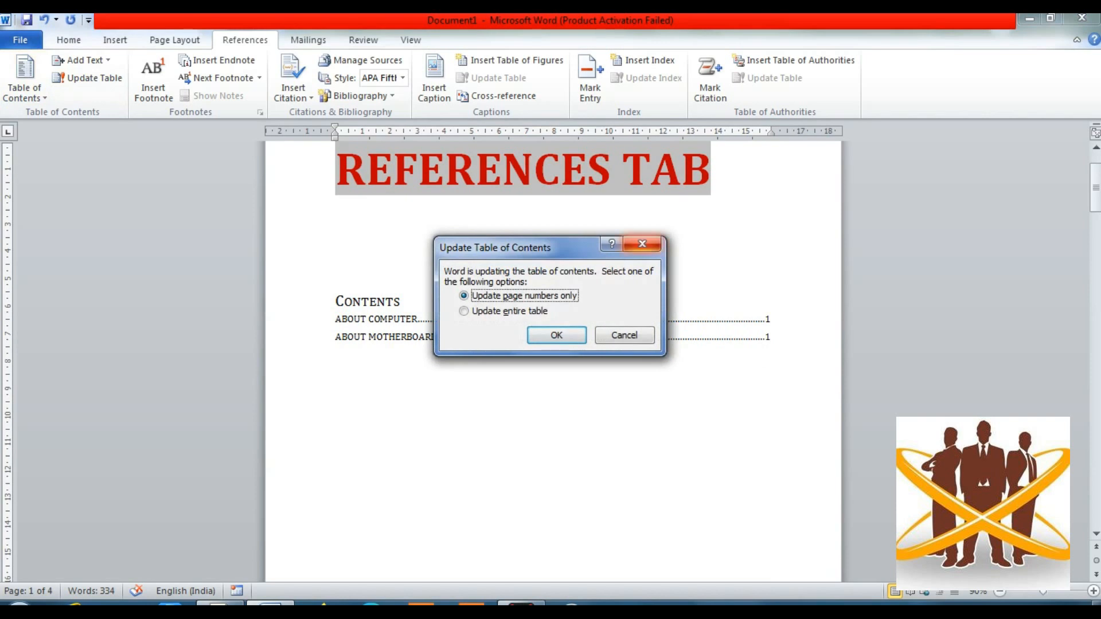
pyautogui.click(642, 244)
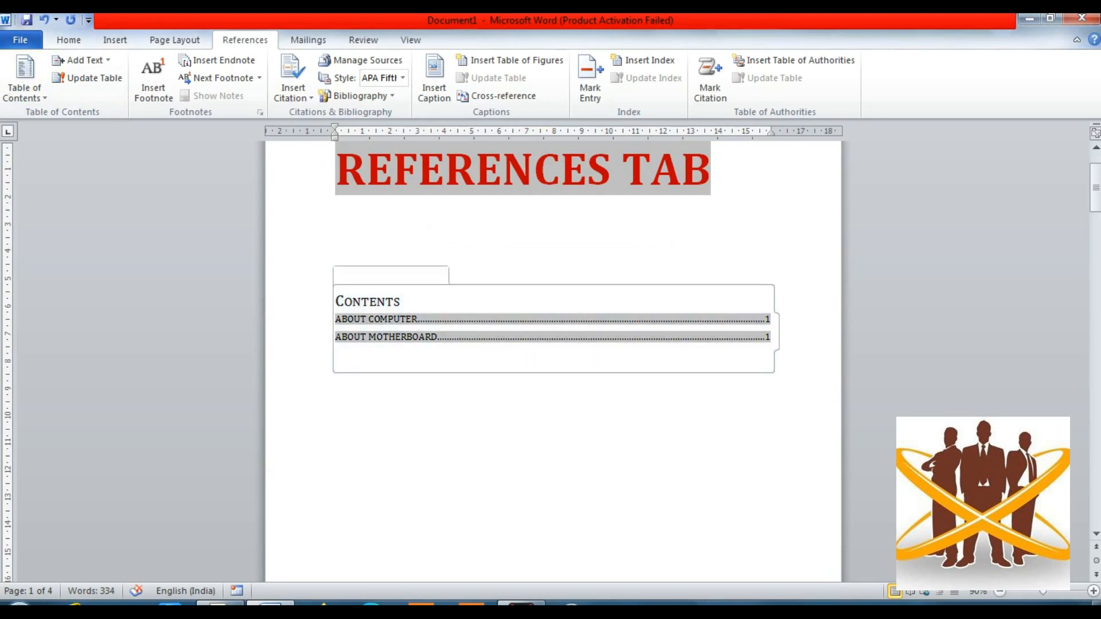
# Update the entire table of contents on page 1, including its page numbers.
pyautogui.doubleClick(392, 319)
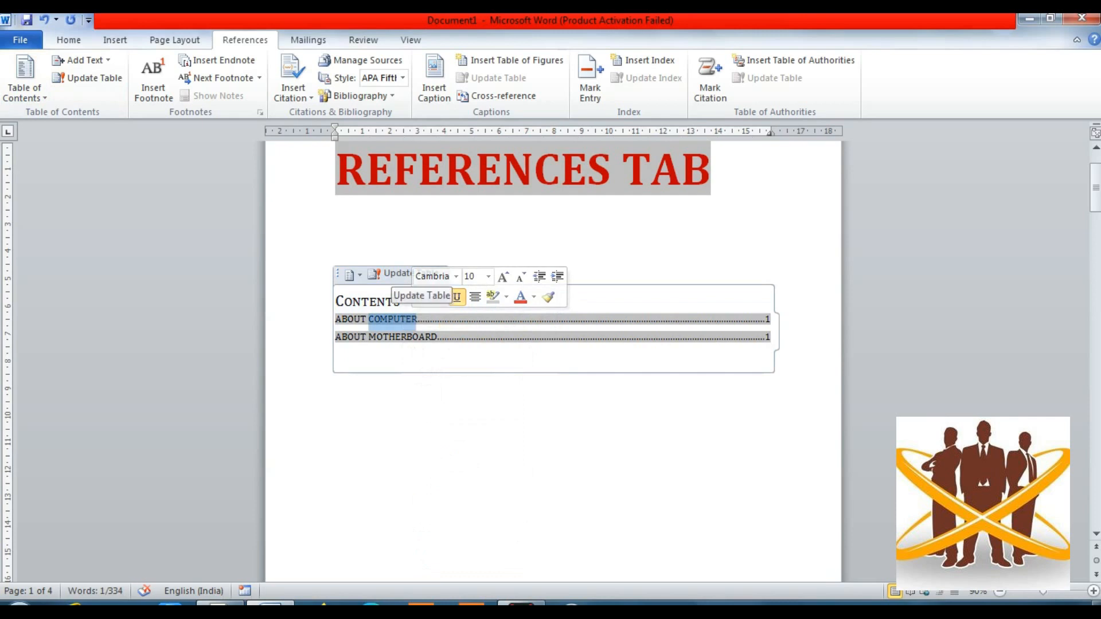
pyautogui.click(399, 274)
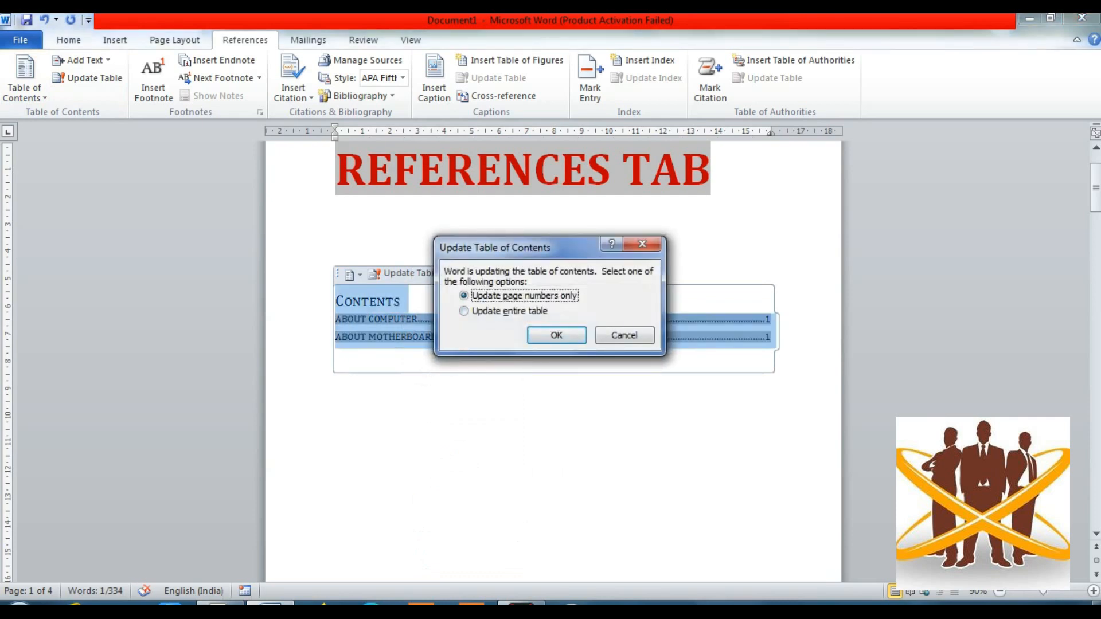
pyautogui.click(466, 311)
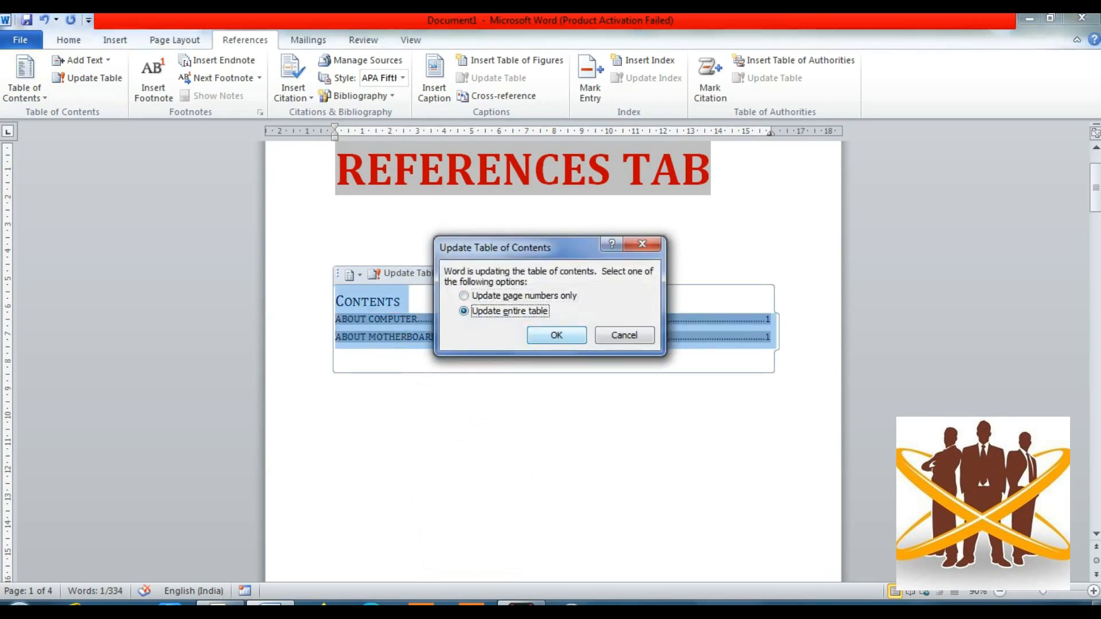
pyautogui.click(557, 335)
pyautogui.click(336, 421)
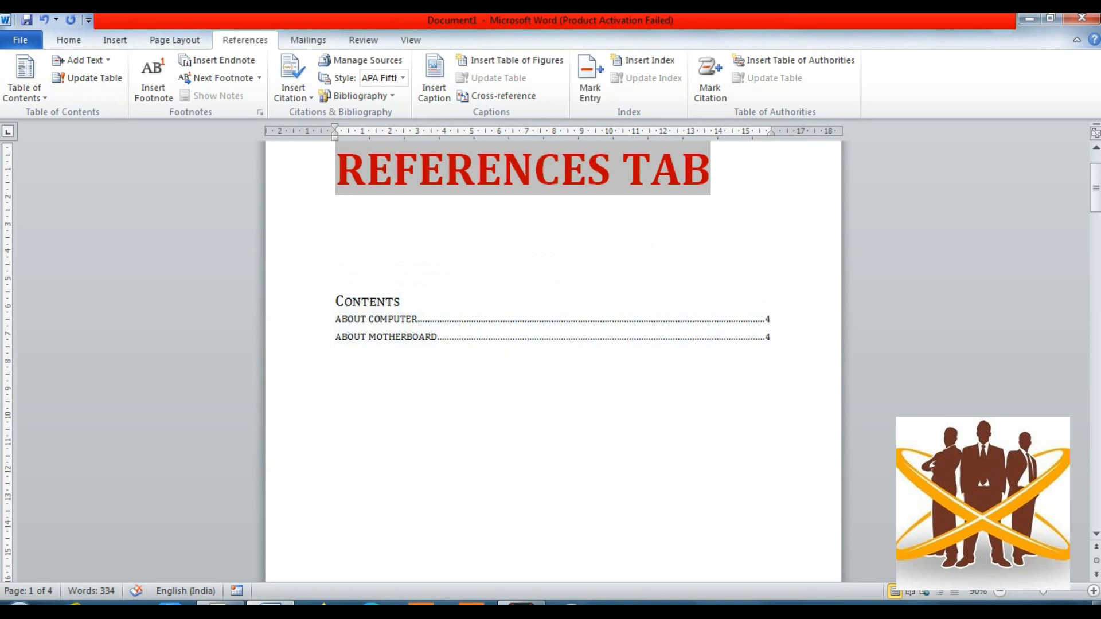
pyautogui.scroll(-4, 553, 361)
pyautogui.scroll(4, 553, 361)
pyautogui.scroll(-1, 553, 361)
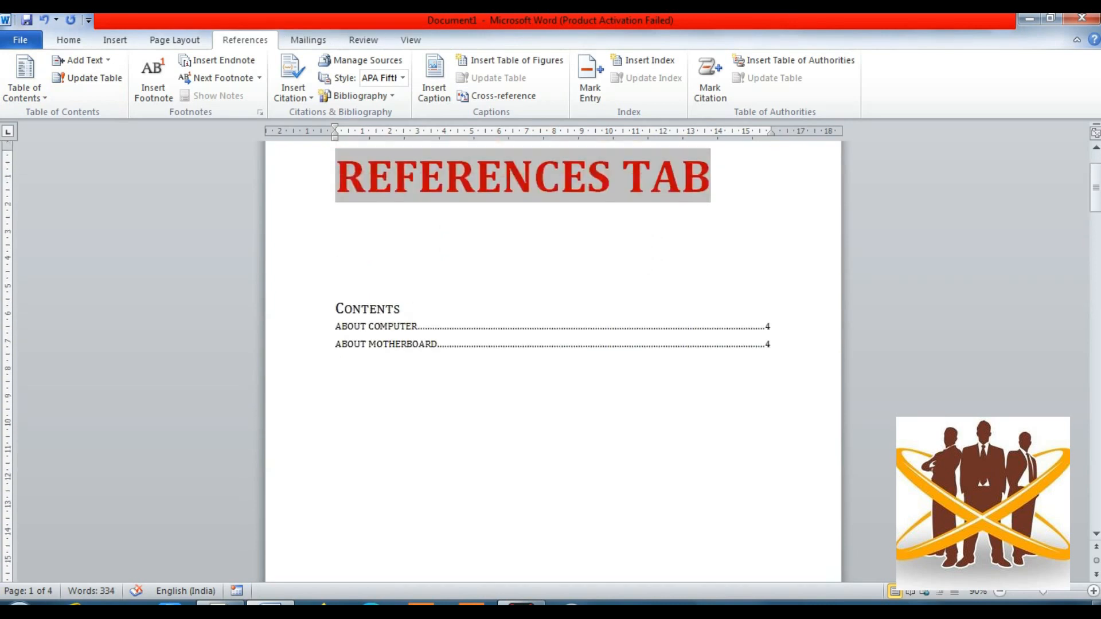
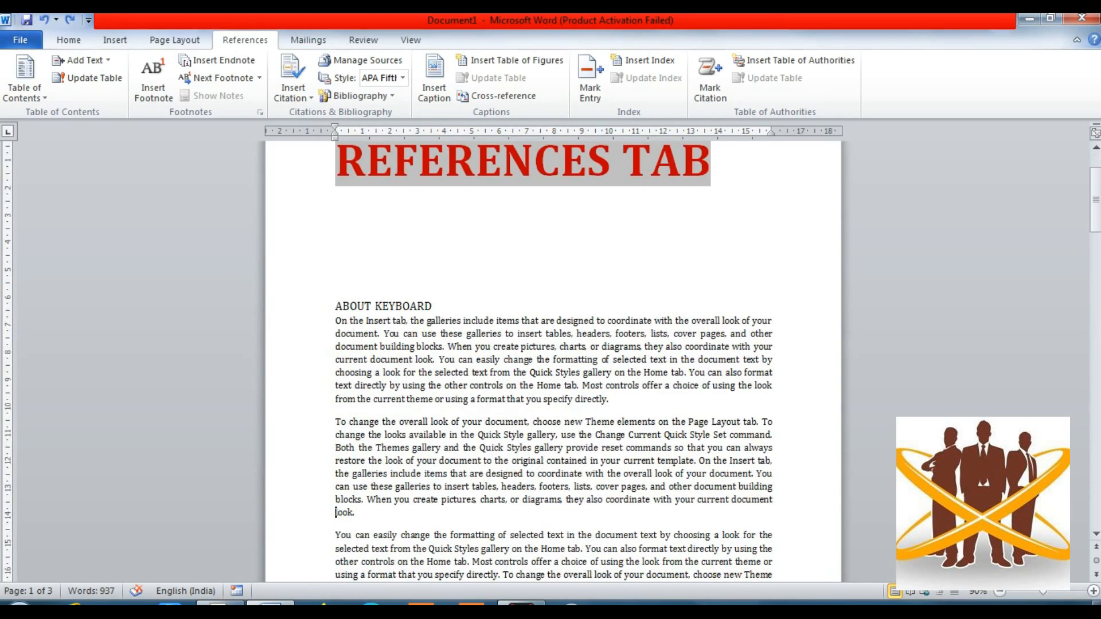
# Insert a footnote before "new" in the second ABOUT KEYBOARD paragraph with the text NEW MEANS NEW.
pyautogui.press('Right')
pyautogui.press('Right')
pyautogui.press('Right')
pyautogui.press('Right')
pyautogui.press('Right')
pyautogui.press('Right')
pyautogui.press('Right')
pyautogui.press('Right')
pyautogui.press('Right')
pyautogui.press('Right')
pyautogui.press('Right')
pyautogui.press('Right')
pyautogui.press('Right')
pyautogui.press('Right')
pyautogui.press('Right')
pyautogui.press('Right')
pyautogui.press('Right')
pyautogui.press('Right')
pyautogui.press('Right')
pyautogui.press('Right')
pyautogui.press('Right')
pyautogui.press('Right')
pyautogui.press('Right')
pyautogui.press('Right')
pyautogui.press('Right')
pyautogui.press('Right')
pyautogui.press('Right')
pyautogui.press('Right')
pyautogui.press('Right')
pyautogui.press('Right')
pyautogui.press('Right')
pyautogui.press('Right')
pyautogui.press('Right')
pyautogui.press('Right')
pyautogui.press('Right')
pyautogui.press('Right')
pyautogui.press('Right')
pyautogui.press('Right')
pyautogui.press('Right')
pyautogui.press('Right')
pyautogui.press('Right')
pyautogui.press('Right')
pyautogui.press('Right')
pyautogui.press('Right')
pyautogui.press('Right')
pyautogui.press('Right')
pyautogui.press('Right')
pyautogui.press('Right')
pyautogui.press('Right')
pyautogui.press('Right')
pyautogui.press('Right')
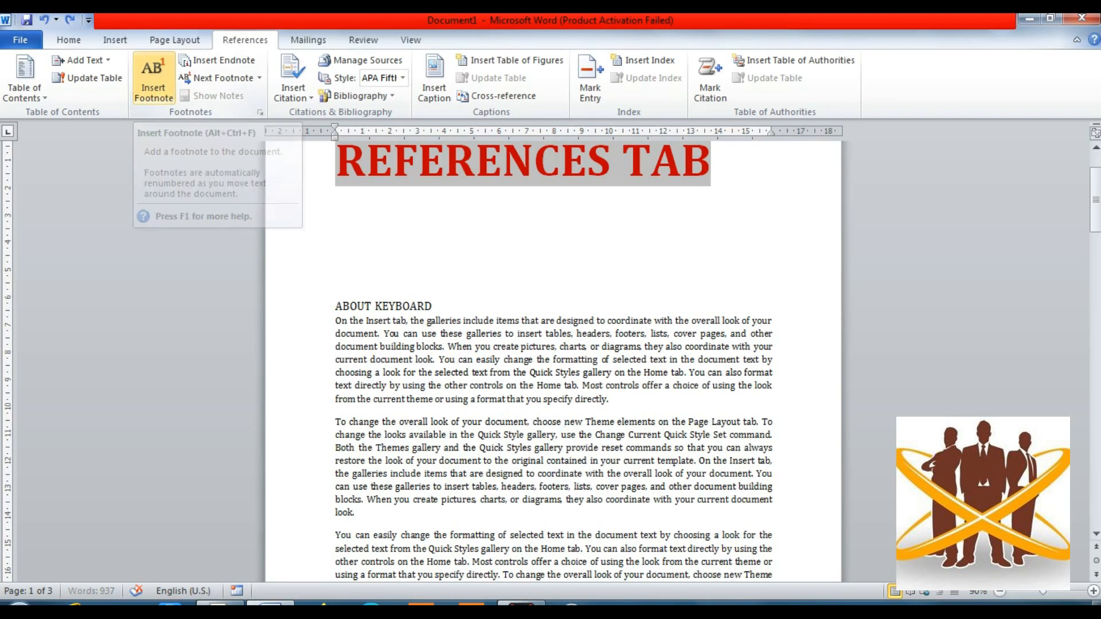
pyautogui.click(153, 77)
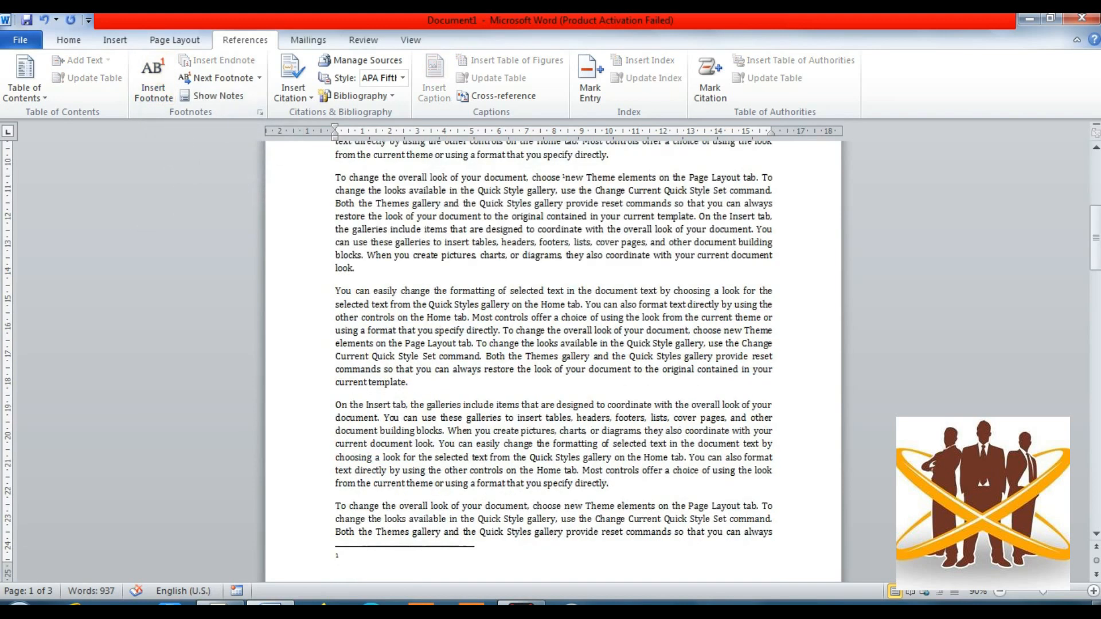
pyautogui.write('NEW MEANS NEW')
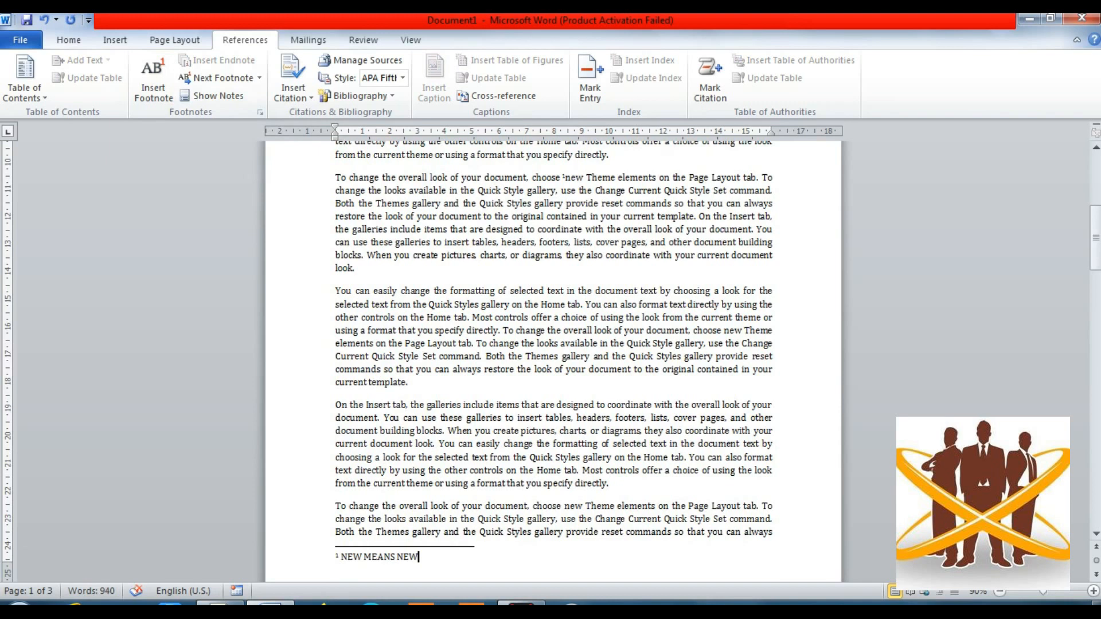
# Examine the footnote reference before "new" and the matching footnote text at the end of page 1.
pyautogui.scroll(8, 554, 361)
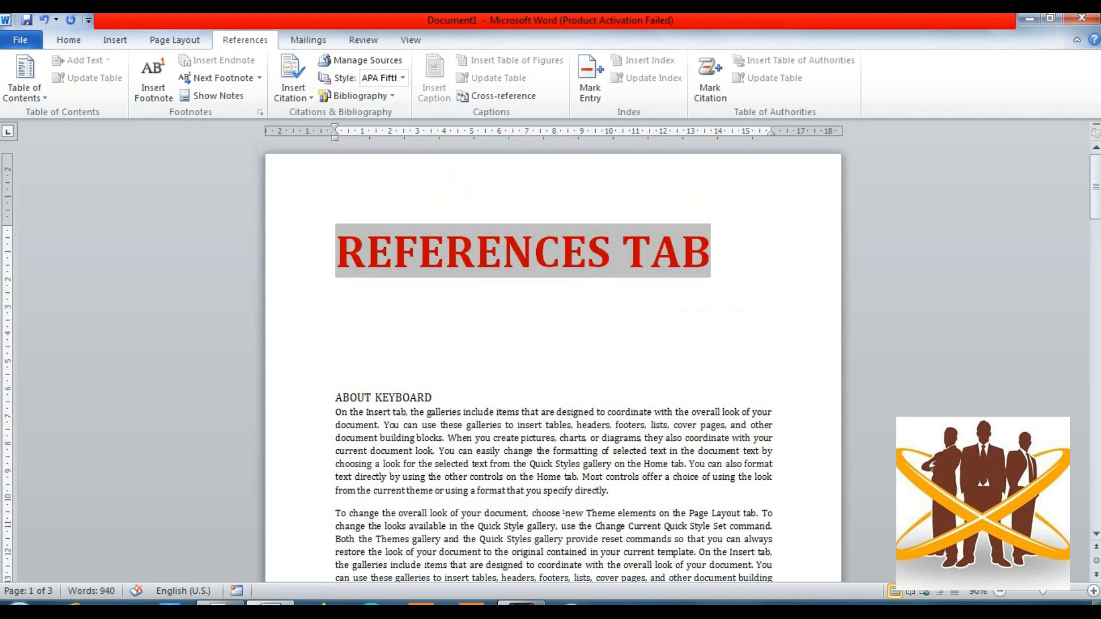
pyautogui.moveTo(565, 513)
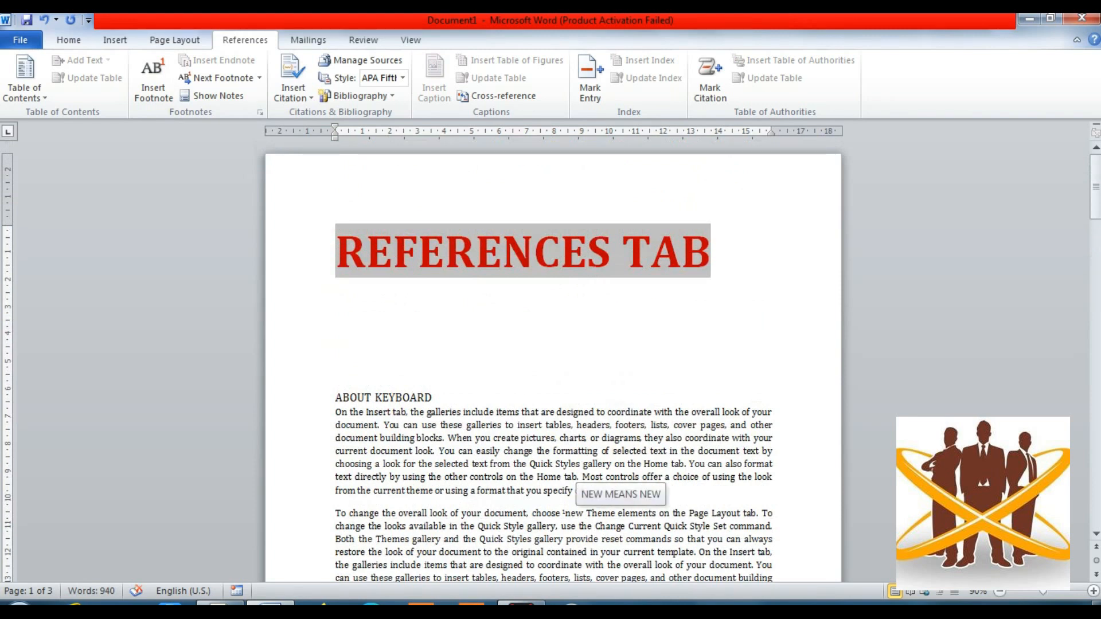
pyautogui.moveTo(542, 513); pyautogui.dragTo(585, 513)
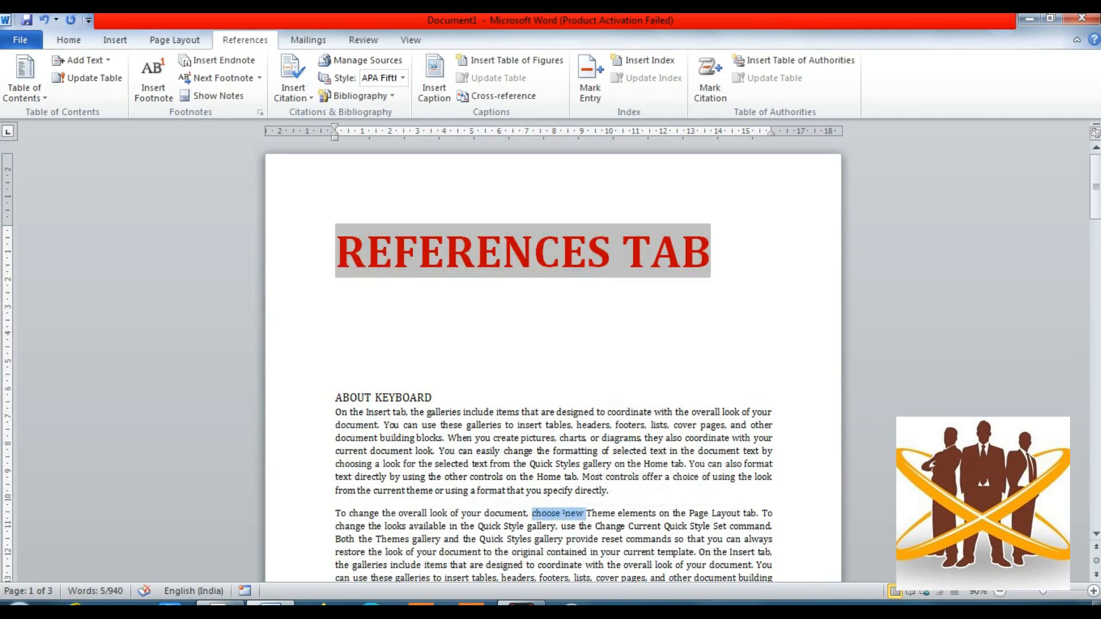
pyautogui.moveTo(564, 514)
pyautogui.scroll(-15, 564, 361)
pyautogui.scroll(1, 564, 362)
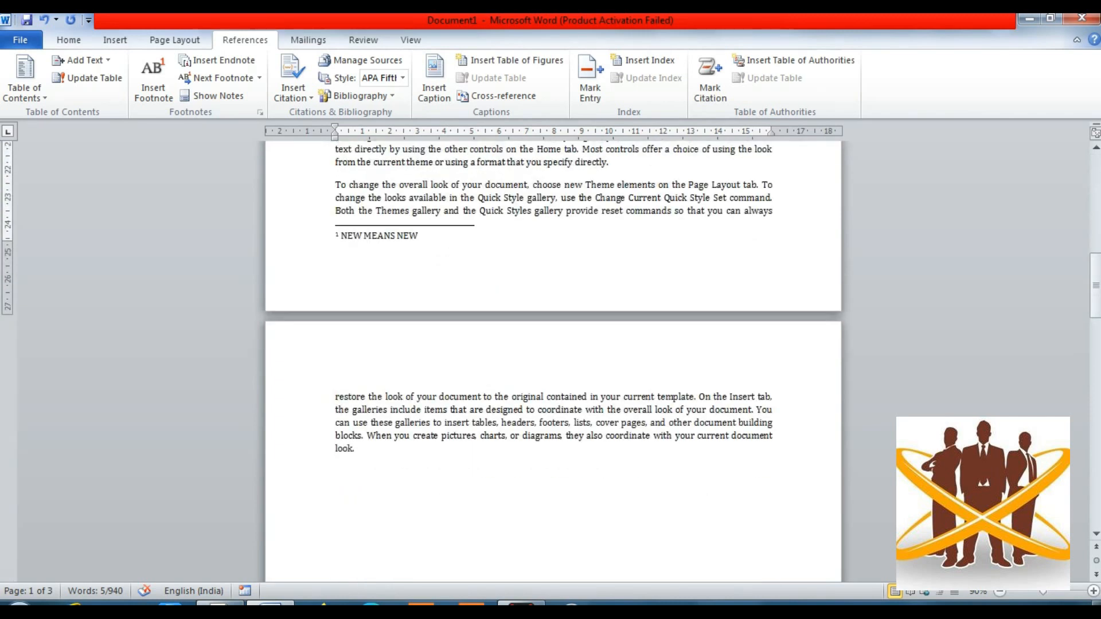
pyautogui.scroll(12, 553, 362)
pyautogui.scroll(-2, 553, 362)
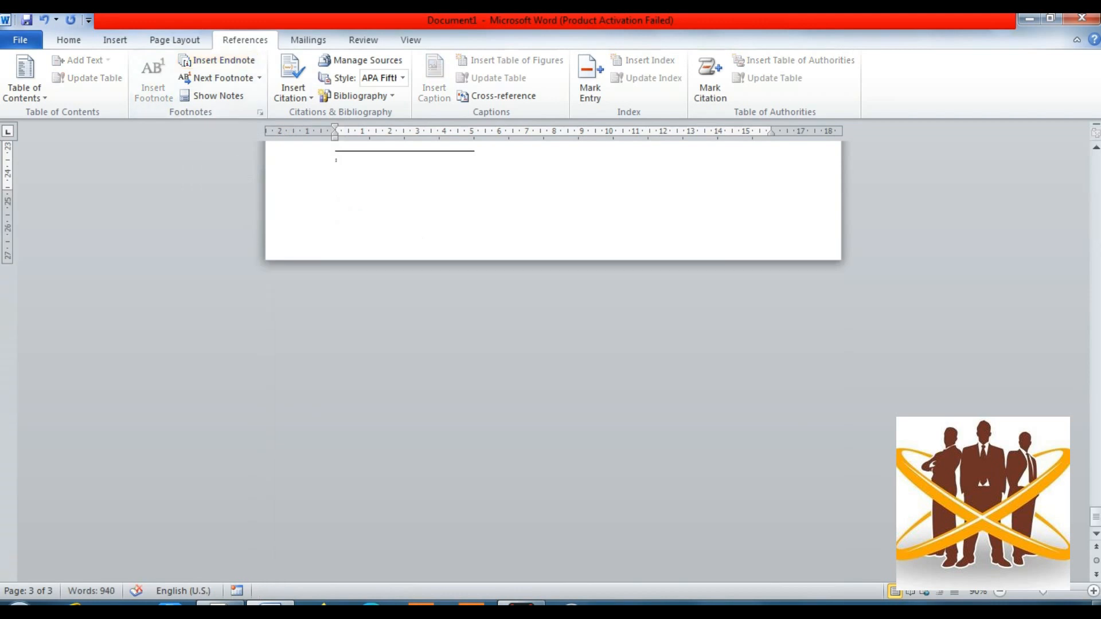
# Add an endnote before "current" under ABOUT MOTHERBOARD and fill in the two endnotes as ABOUT and COMPUTER.
pyautogui.scroll(3, 553, 304)
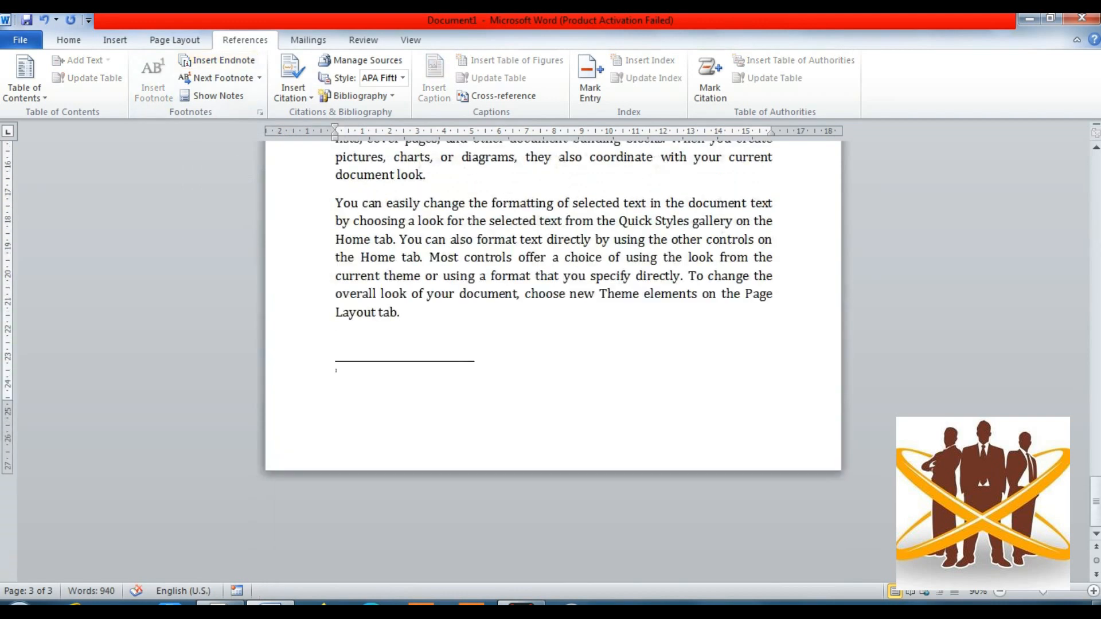
pyautogui.scroll(3, 553, 304)
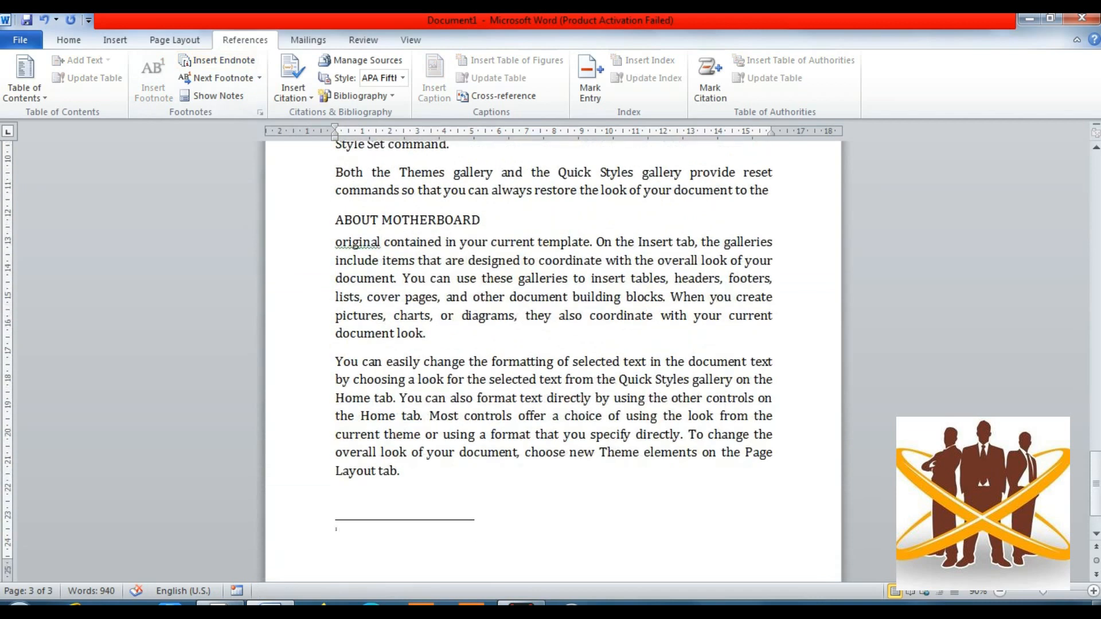
pyautogui.click(492, 242)
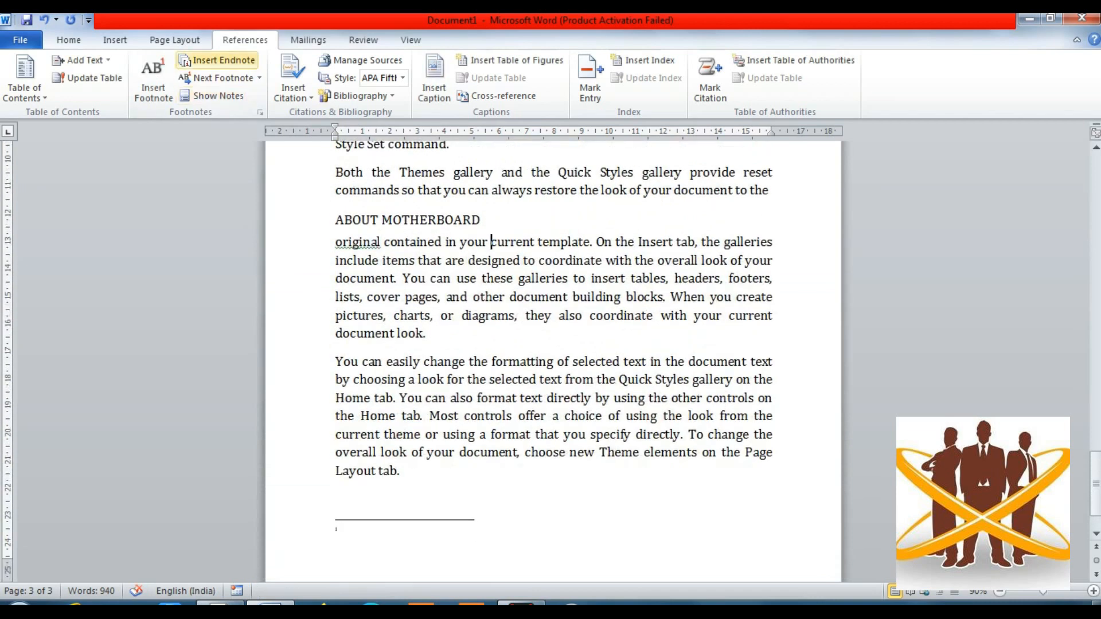
pyautogui.click(217, 60)
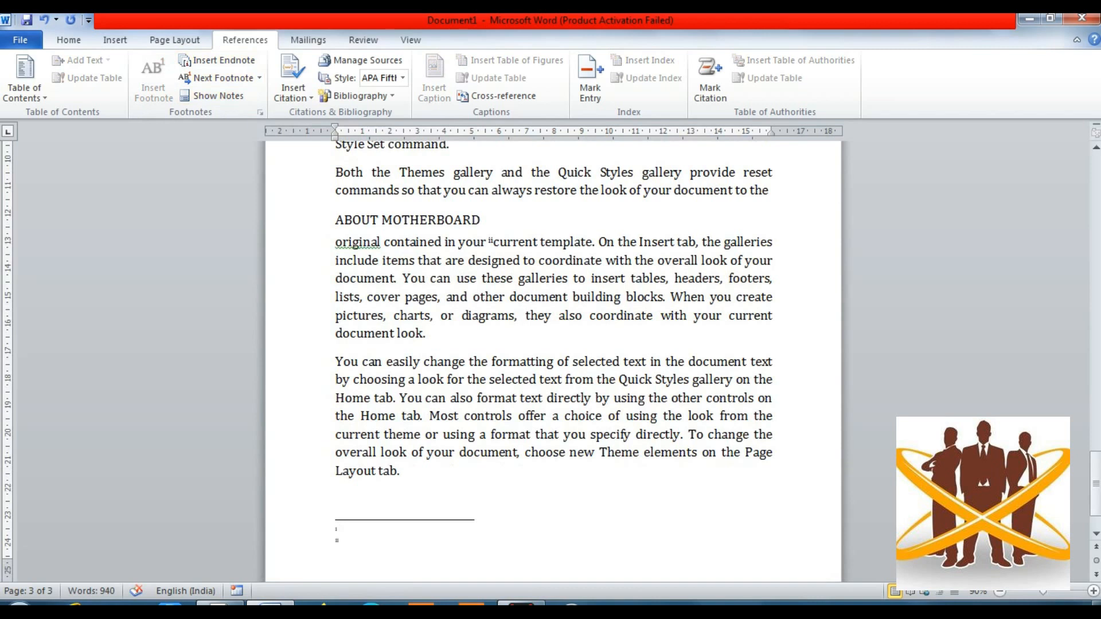
pyautogui.write('ABOUT')
pyautogui.press('Down')
pyautogui.write('COMPUTER')
pyautogui.click(336, 496)
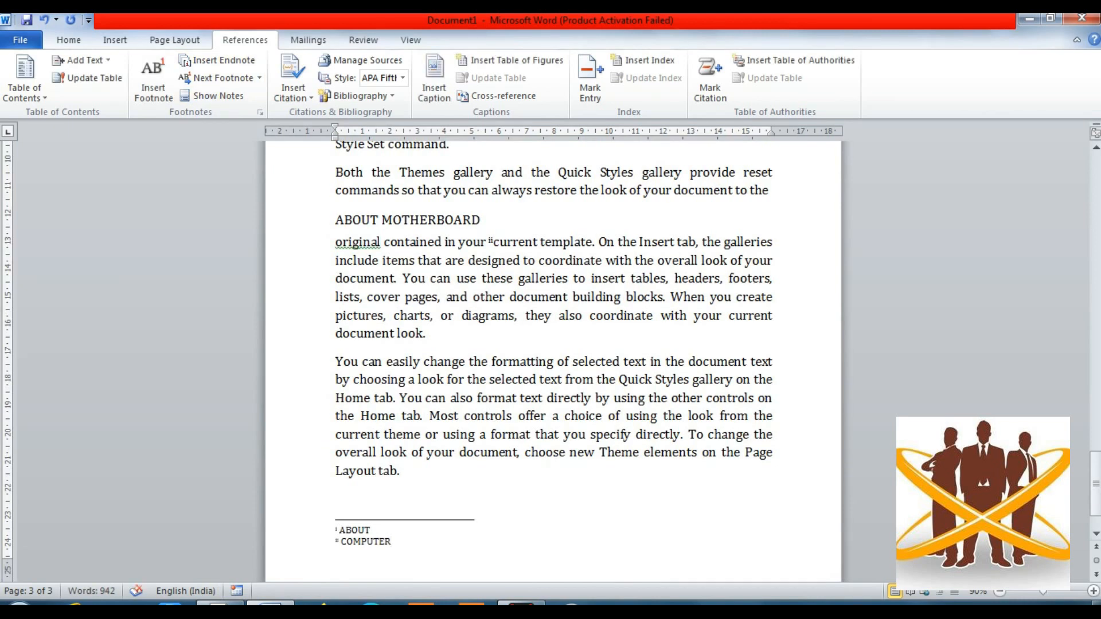
# Show the document's notes by viewing the endnote area.
pyautogui.scroll(5, 554, 355)
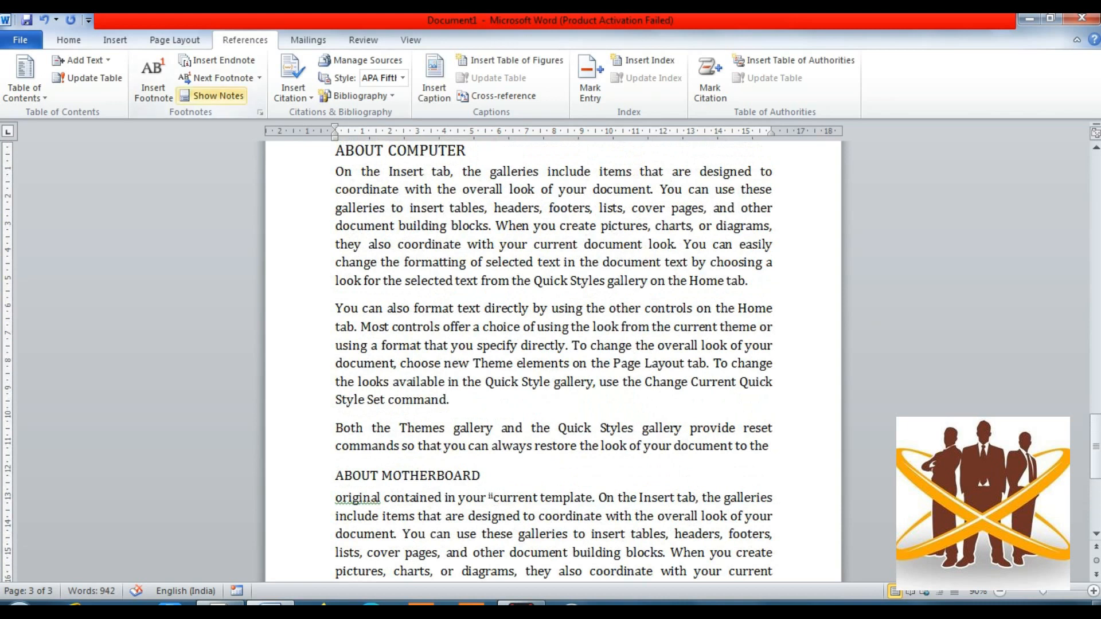
pyautogui.click(212, 95)
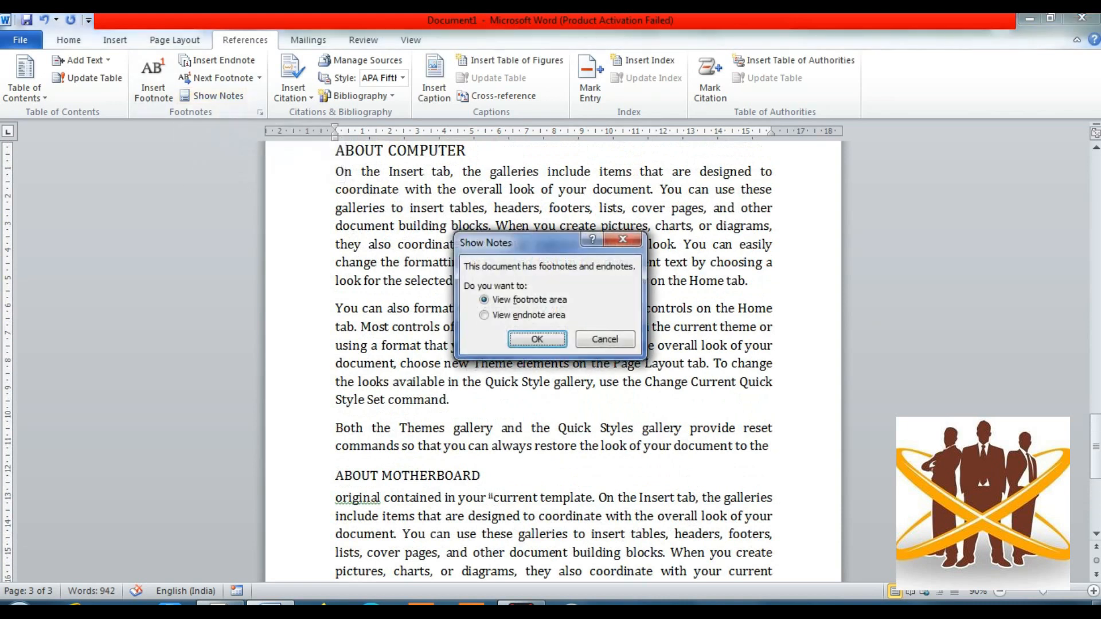
pyautogui.press('Down')
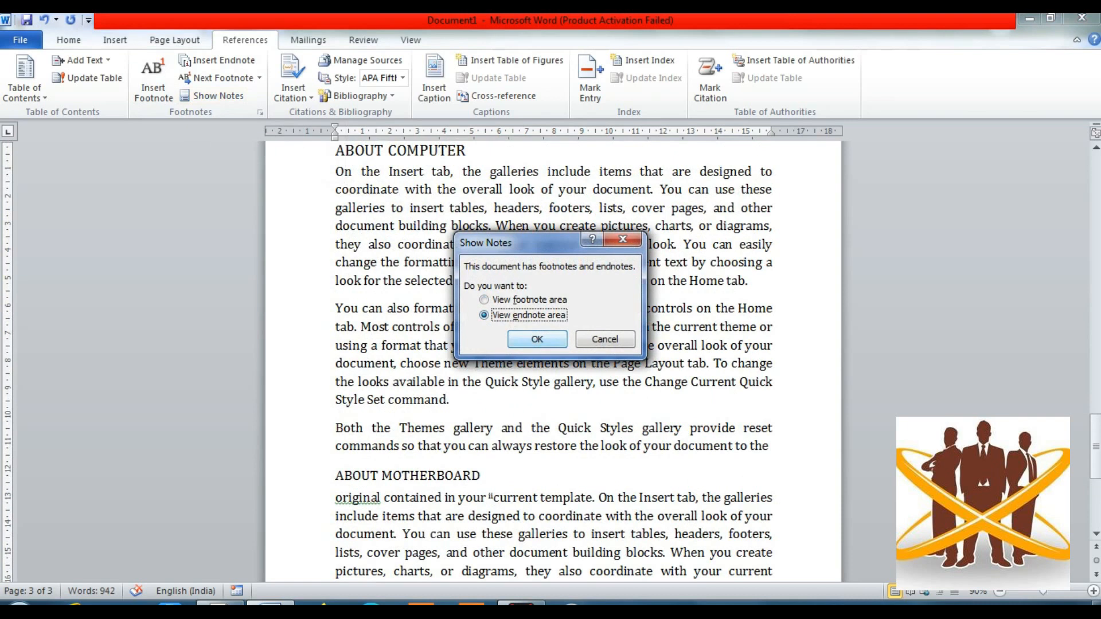
pyautogui.press('Return')
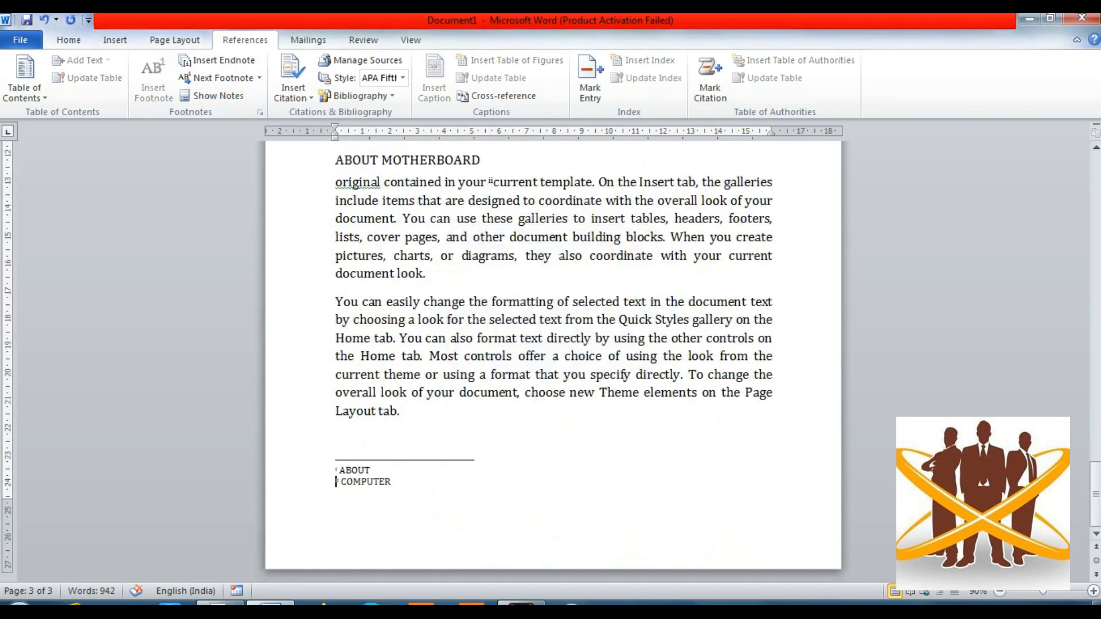
# Go back to the endnote's reference in the text, and show the notes again by viewing the footnote area.
pyautogui.click(212, 95)
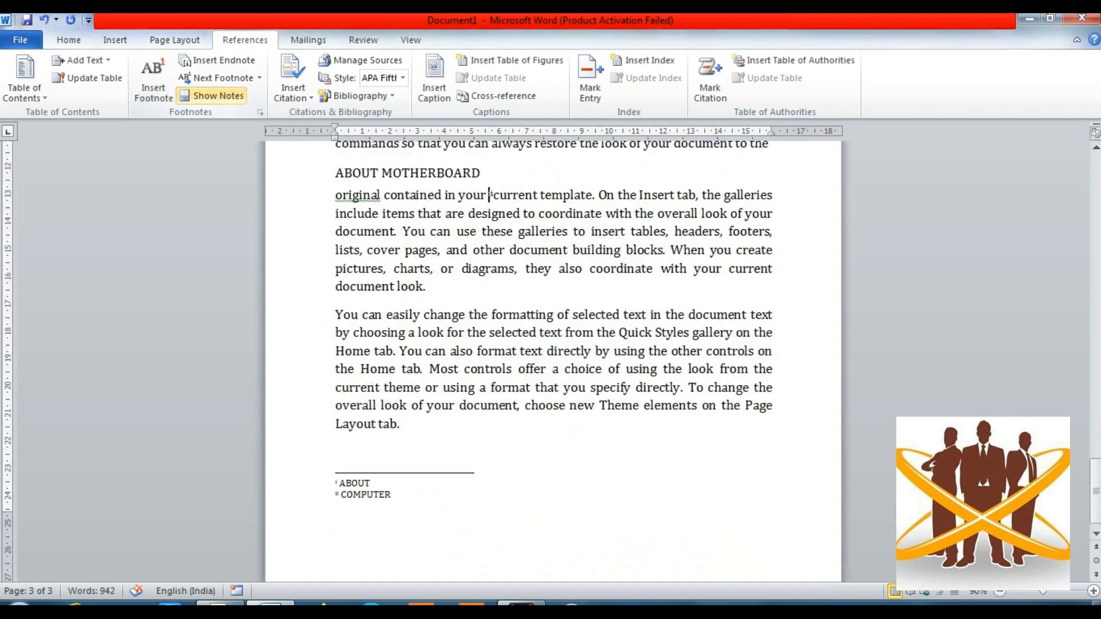
pyautogui.click(212, 96)
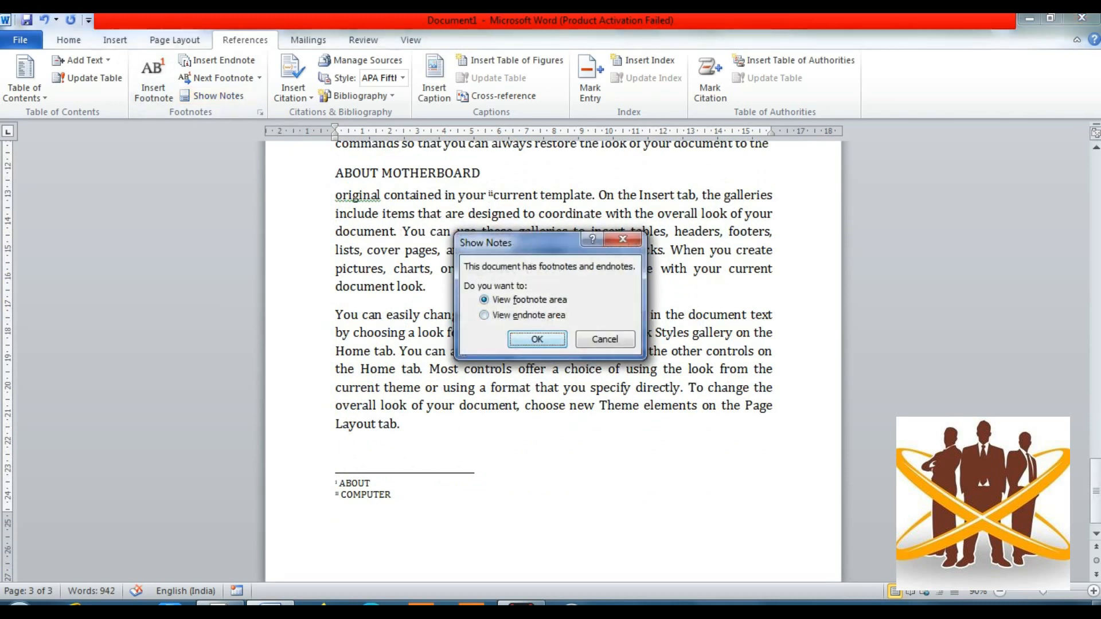
pyautogui.press('Return')
pyautogui.scroll(7, 554, 361)
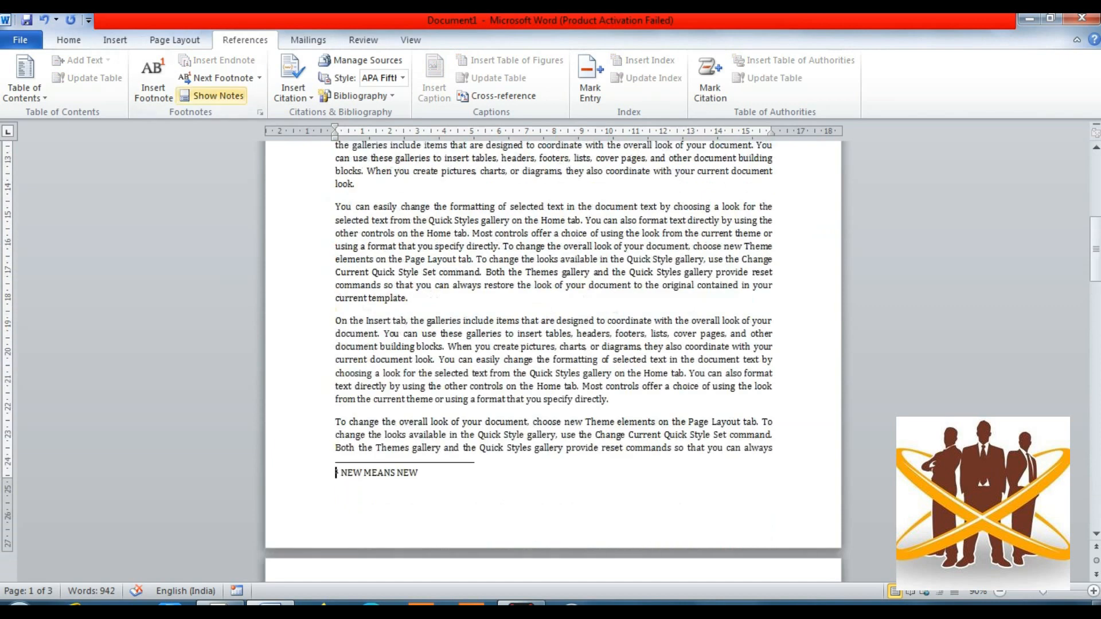
# Navigate between the notes using Next Footnote, Previous Footnote and Next Endnote.
pyautogui.click(259, 78)
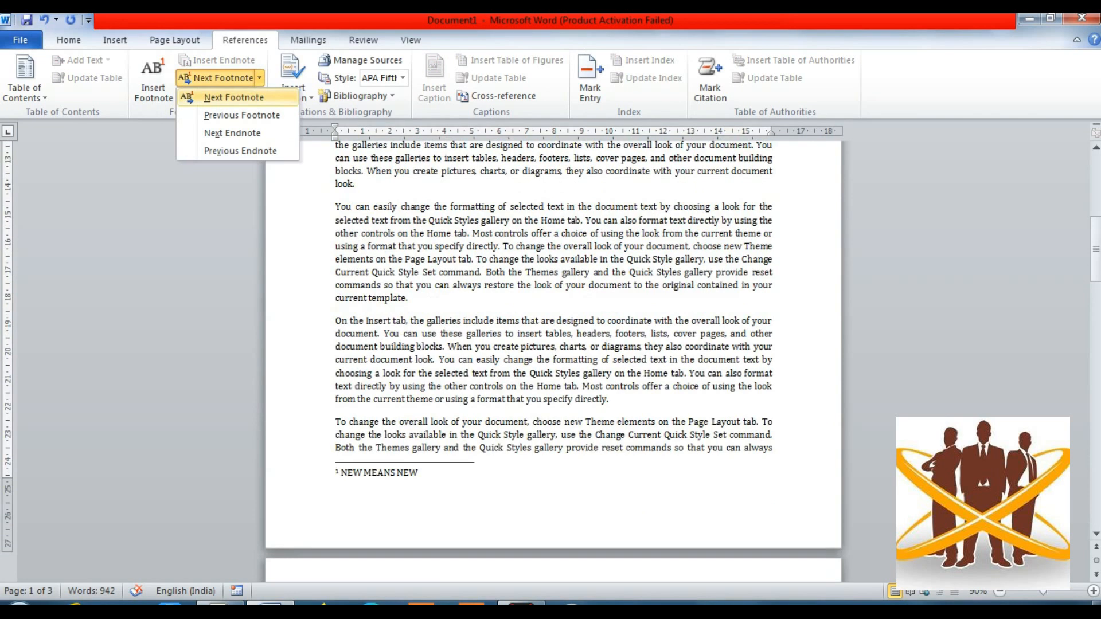
pyautogui.click(233, 98)
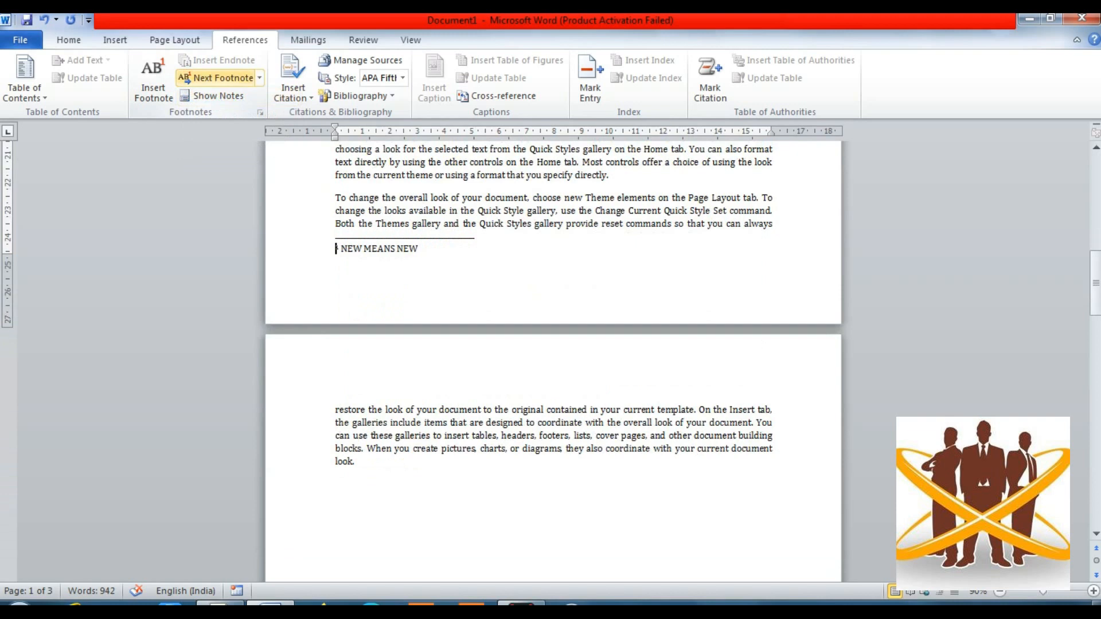
pyautogui.click(260, 77)
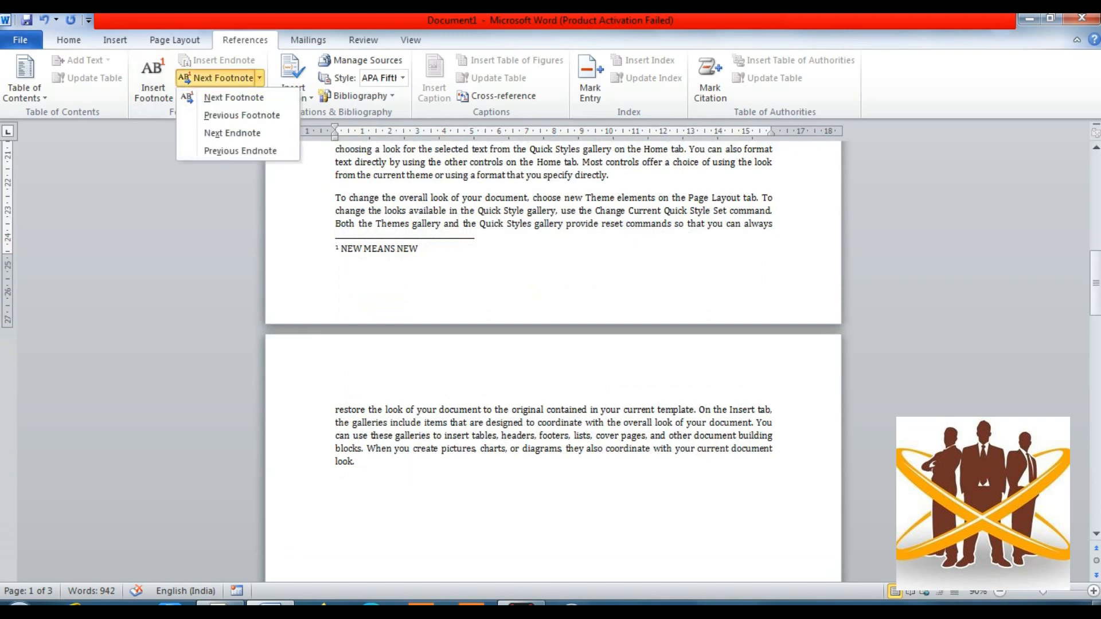
pyautogui.click(240, 115)
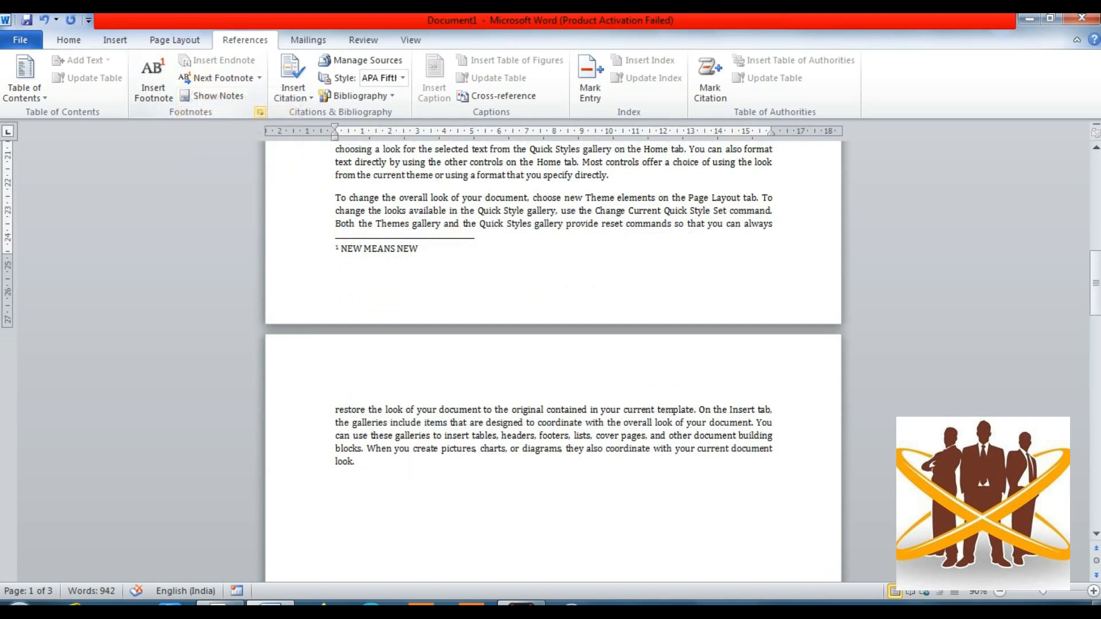
pyautogui.click(260, 78)
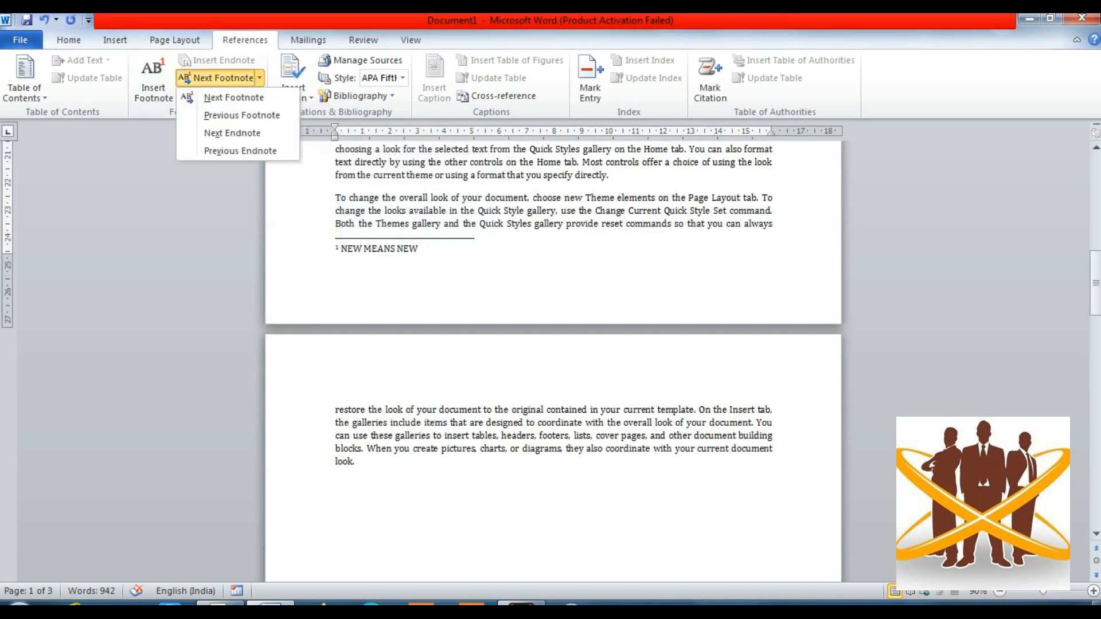
pyautogui.click(232, 132)
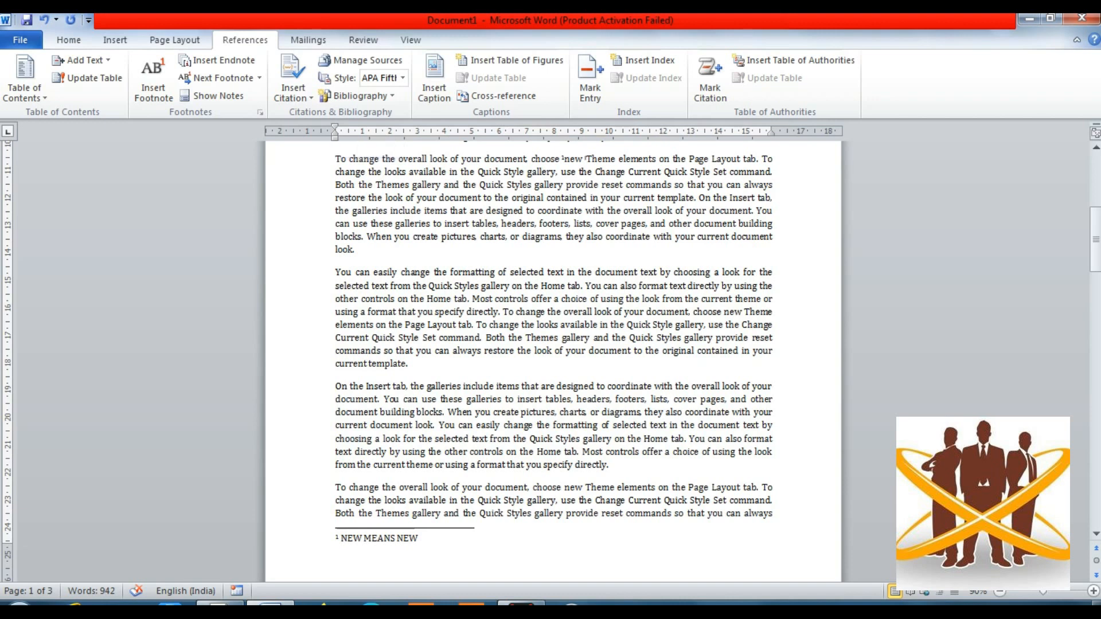
# Start a new Book source for a citation before "You can easily change", with the author's name, title MY GREAT BOOK and year 2021.
pyautogui.click(336, 272)
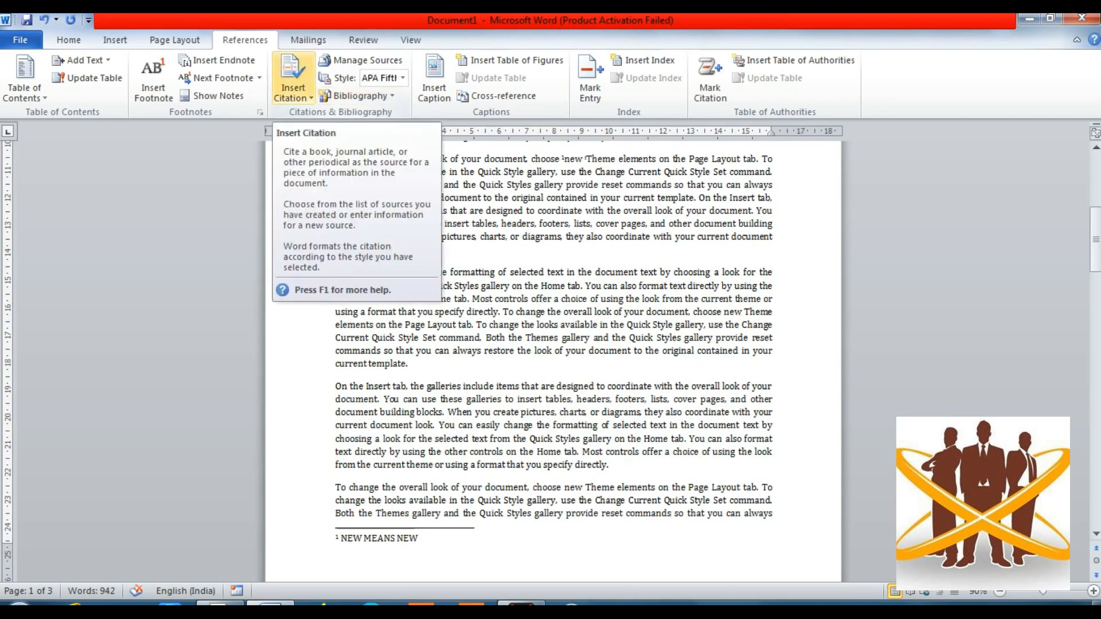
pyautogui.click(293, 89)
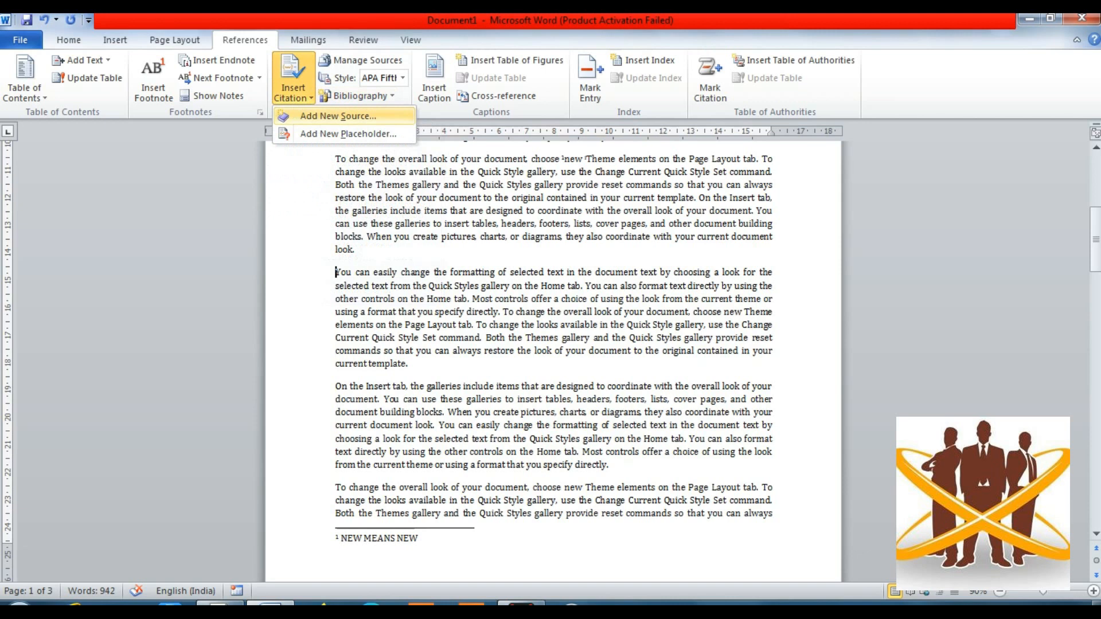
pyautogui.click(338, 117)
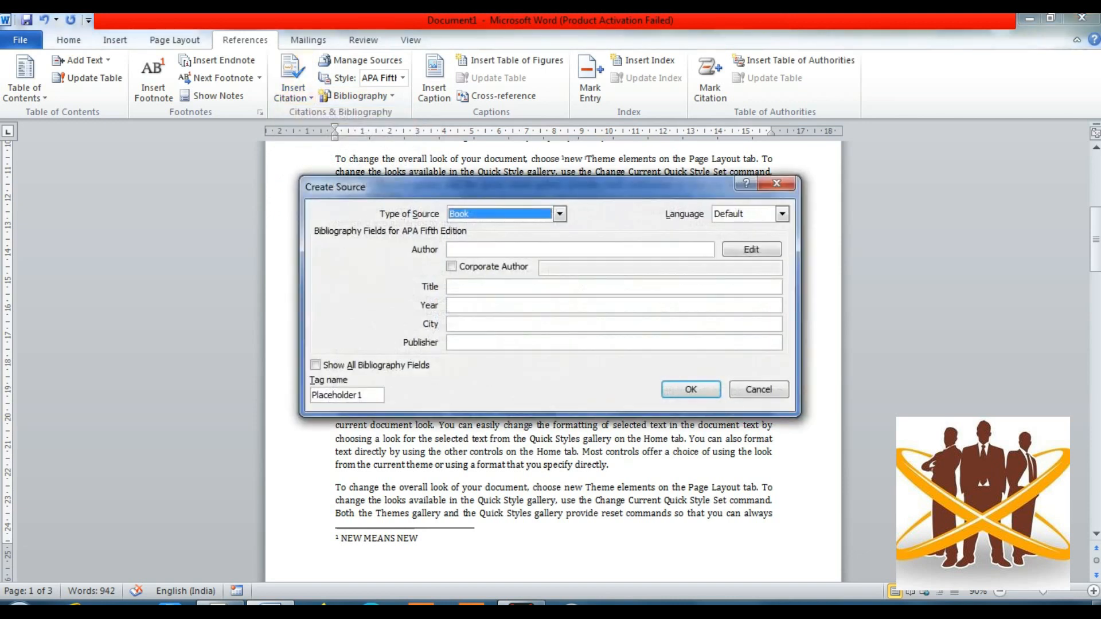
pyautogui.moveTo(401, 187); pyautogui.dragTo(476, 201)
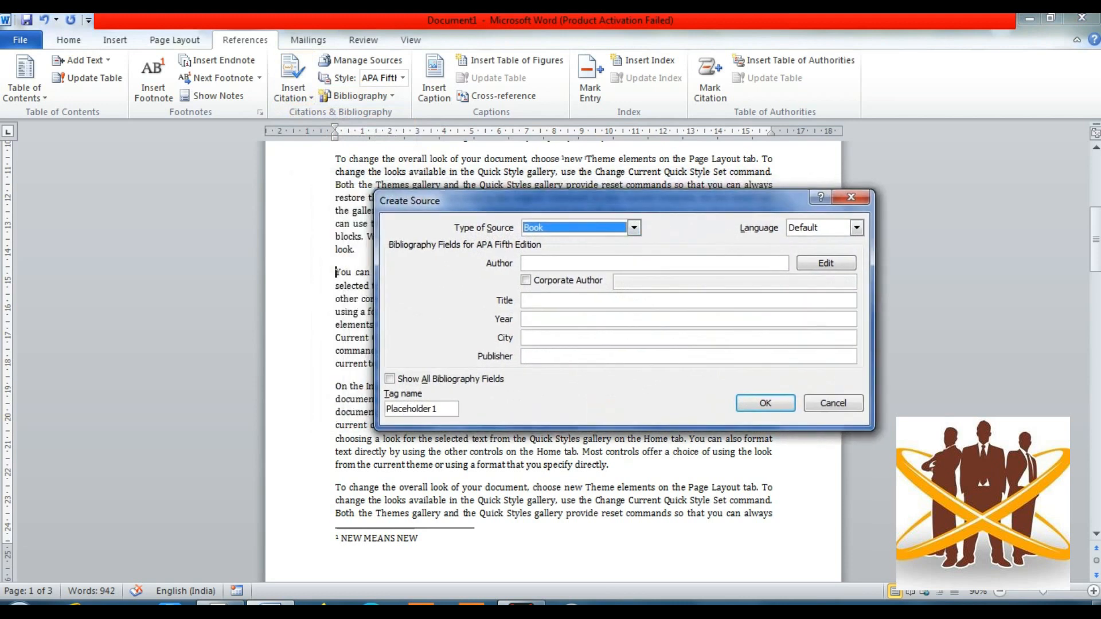
pyautogui.click(525, 263)
pyautogui.write('R')
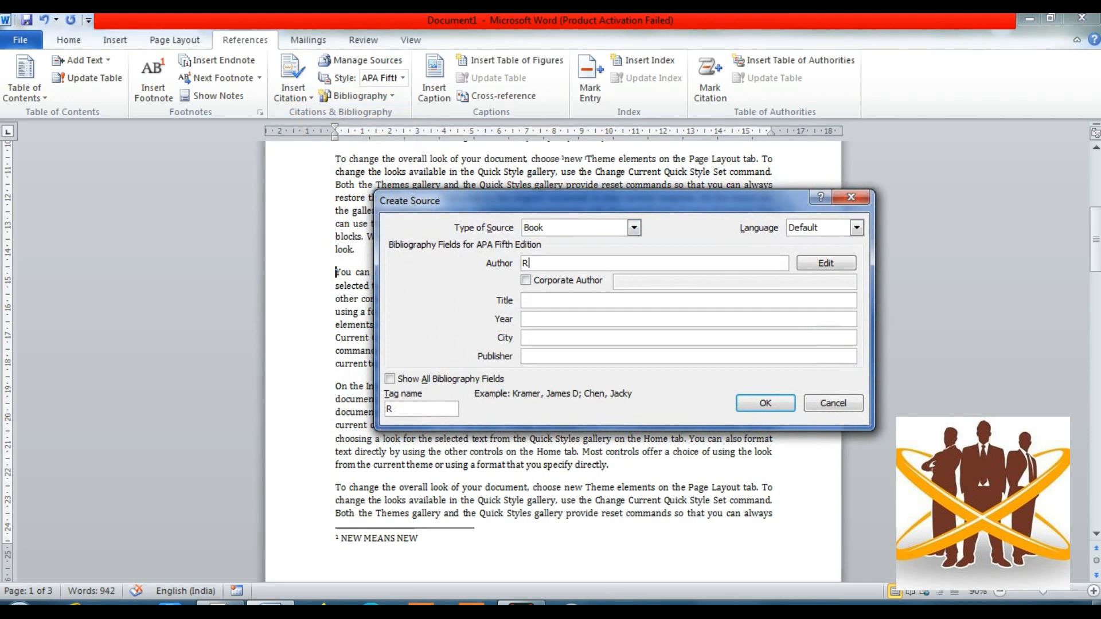
pyautogui.write('AVINDER SINGH')
pyautogui.click(574, 301)
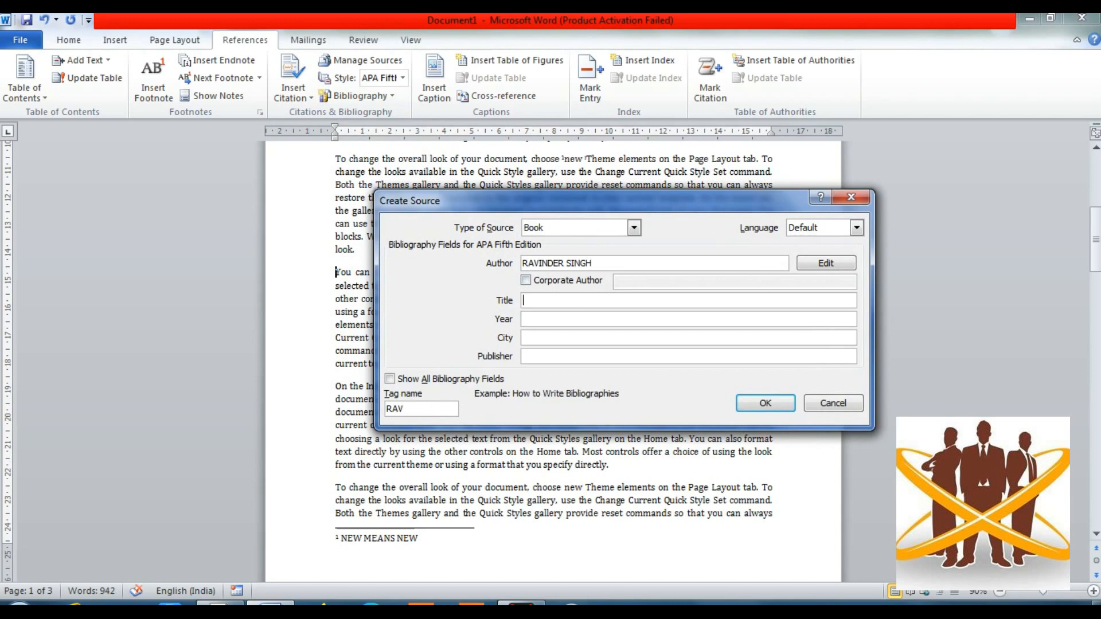
pyautogui.write('MY GREAT BOOK')
pyautogui.click(574, 319)
pyautogui.write('2021')
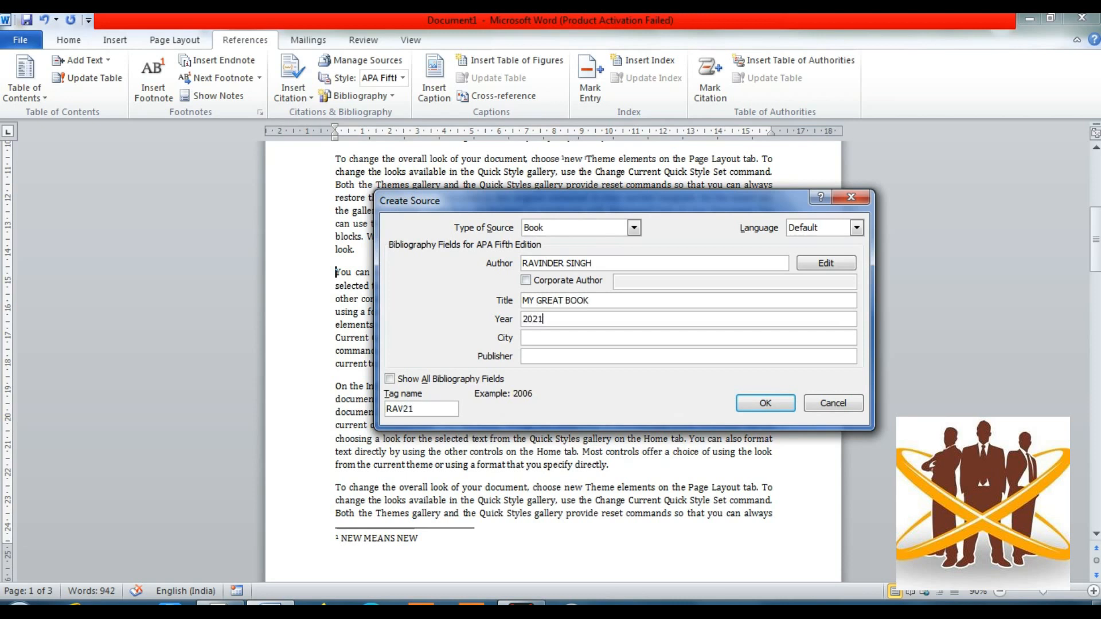
# Complete the book source with the city DELHI and the publisher's name, and insert its citation.
pyautogui.click(525, 338)
pyautogui.write('DELHI')
pyautogui.click(525, 357)
pyautogui.write('REYANSH')
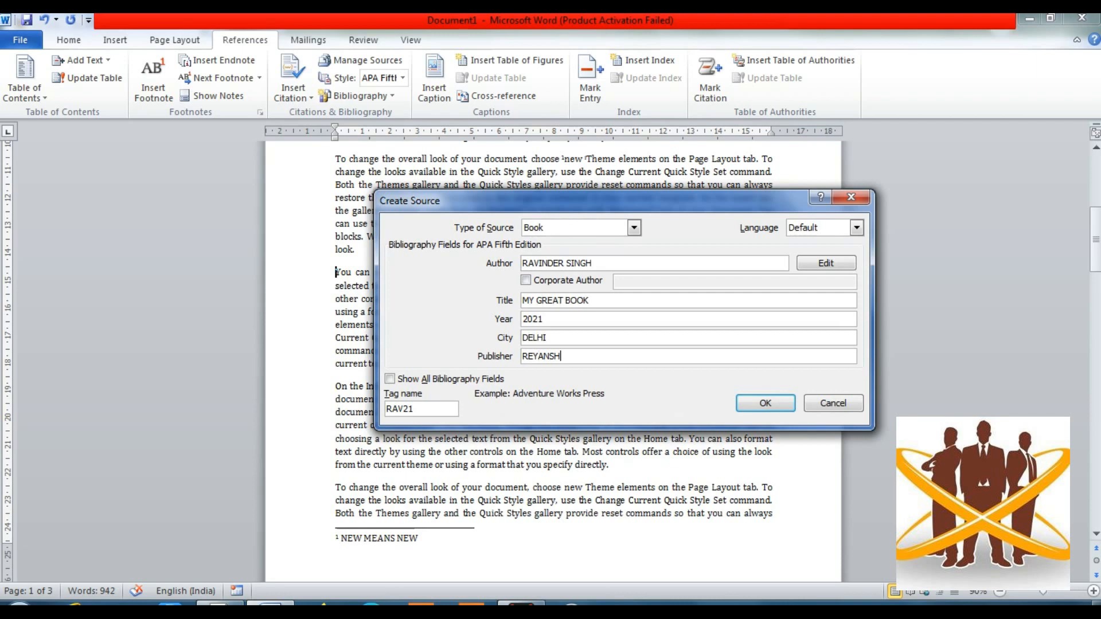
pyautogui.click(765, 403)
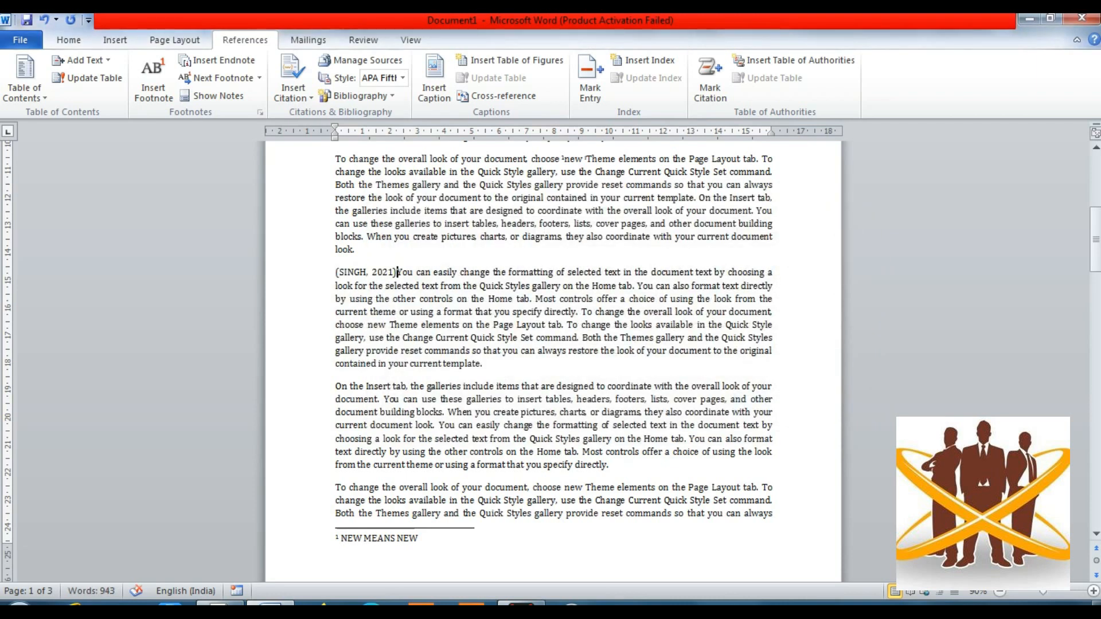
# Delete the citation from the start of the "You can easily change" paragraph.
pyautogui.press('BackSpace')
pyautogui.press('BackSpace')
pyautogui.press('BackSpace')
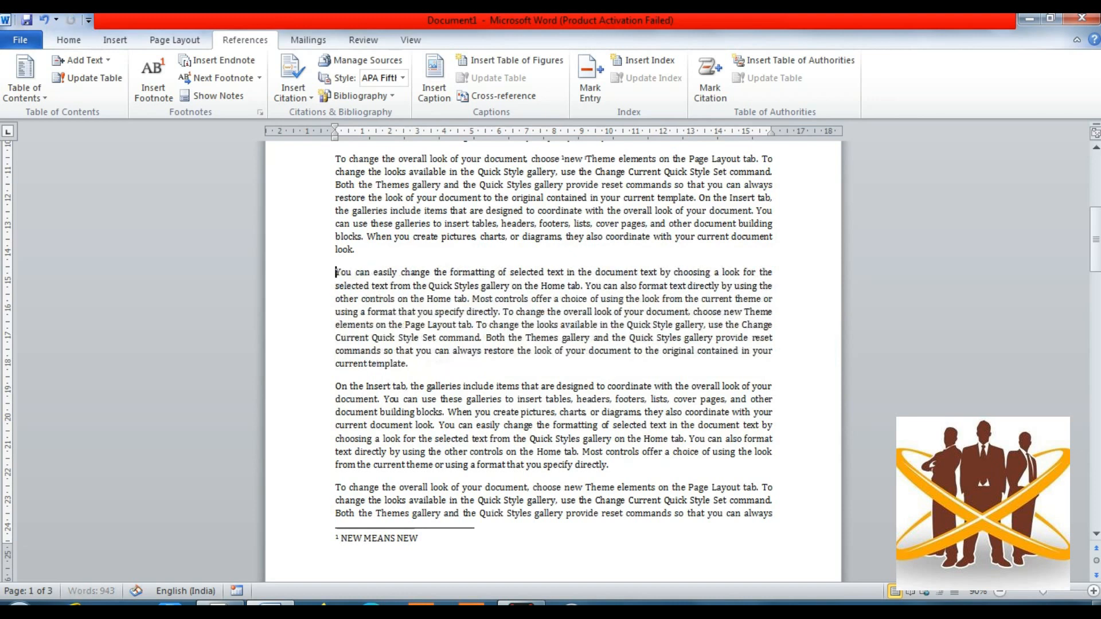
pyautogui.press('Return')
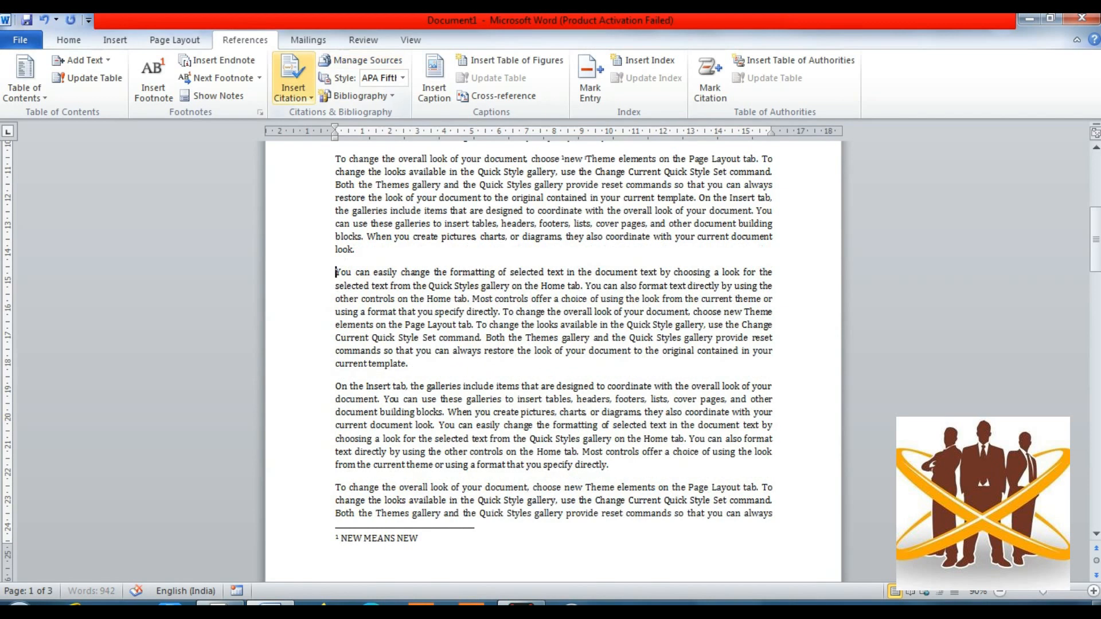
# Add an empty line above the "You can easily change" paragraph and insert the saved MY GREAT BOOK citation there.
pyautogui.click(293, 80)
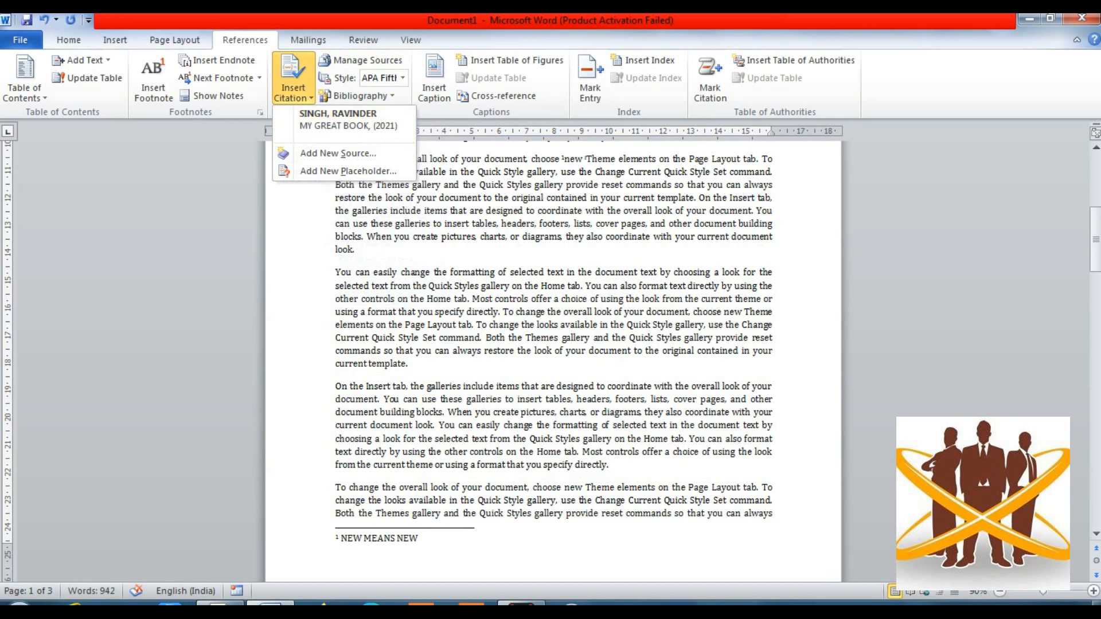
pyautogui.press('Escape')
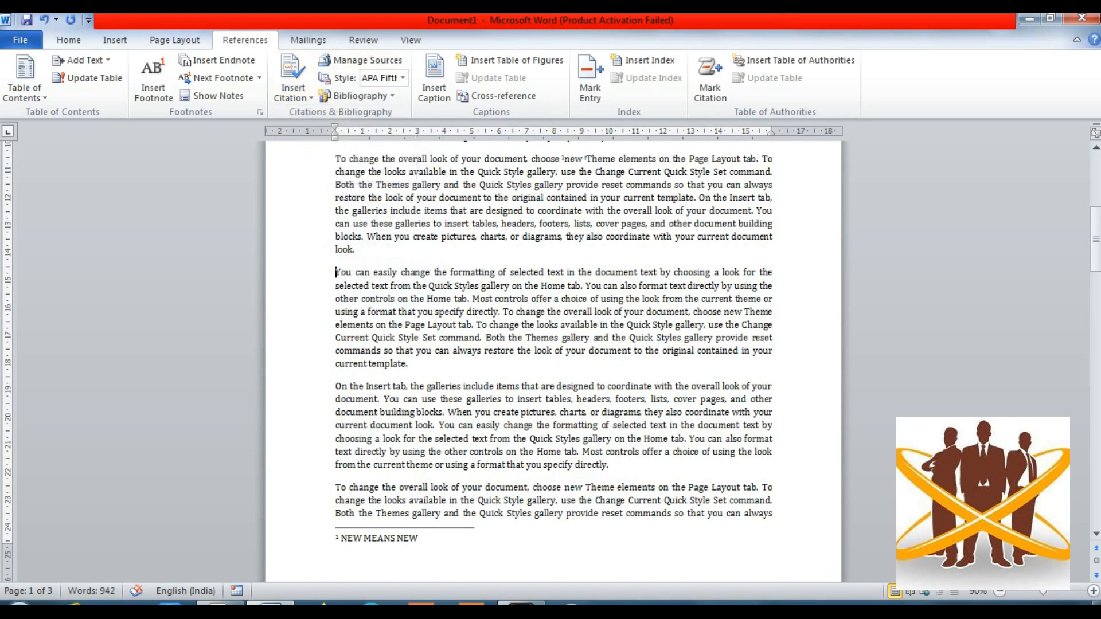
pyautogui.press('Return')
pyautogui.click(336, 272)
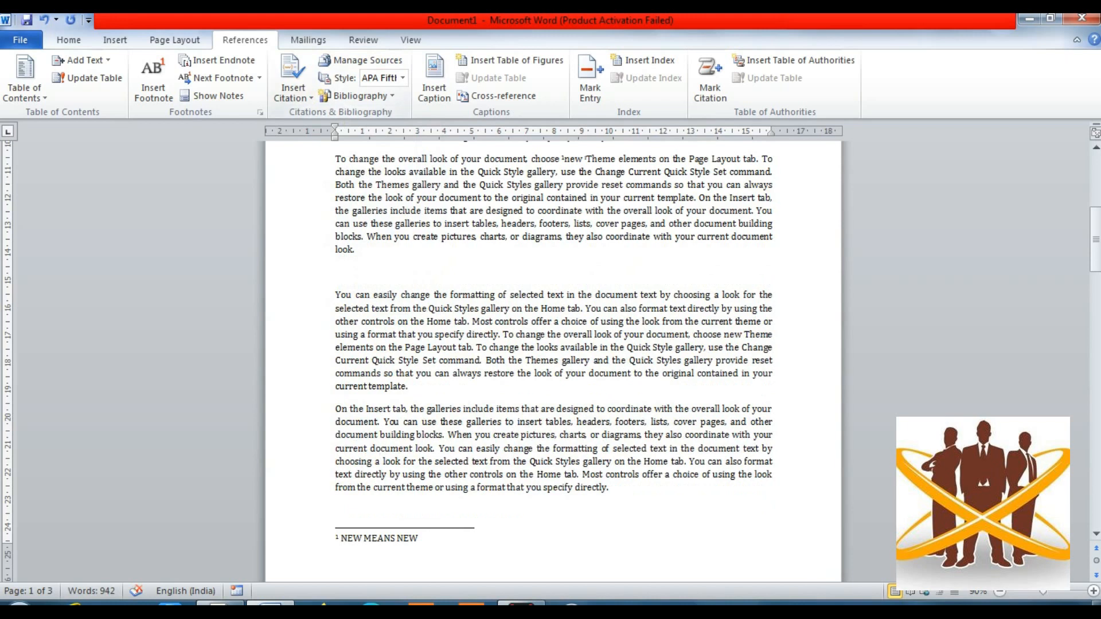
pyautogui.click(293, 89)
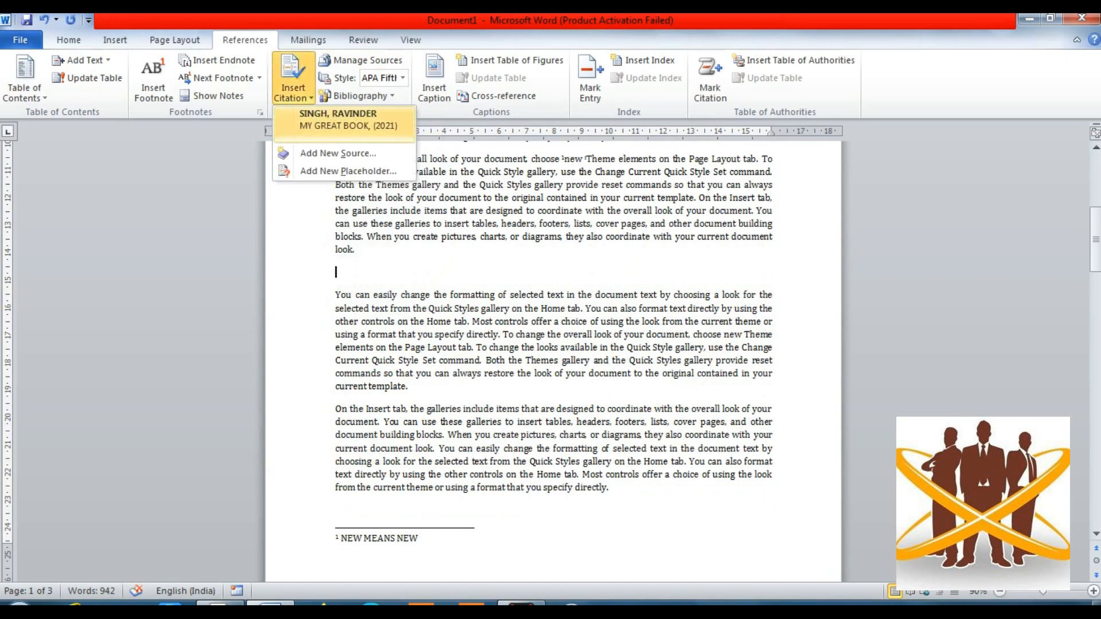
pyautogui.click(349, 119)
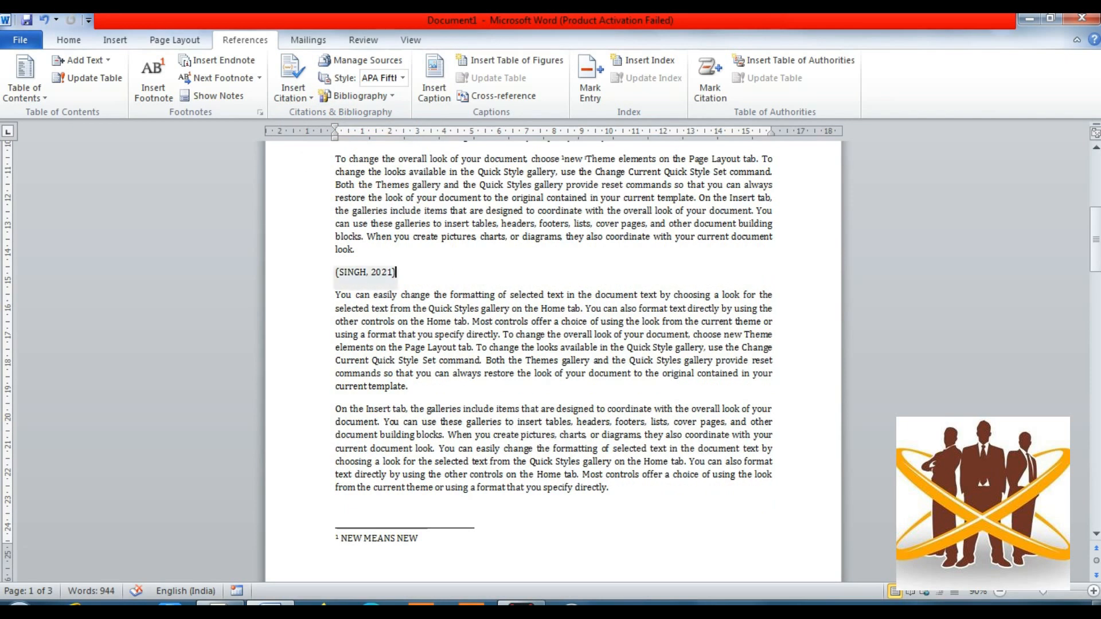
pyautogui.click(367, 272)
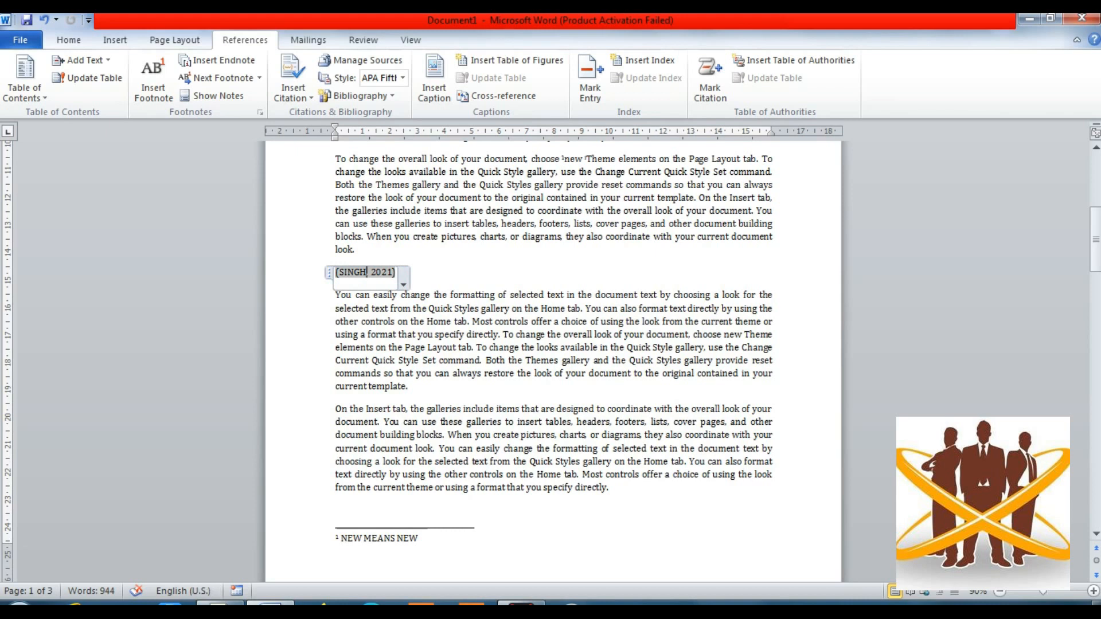
pyautogui.click(396, 272)
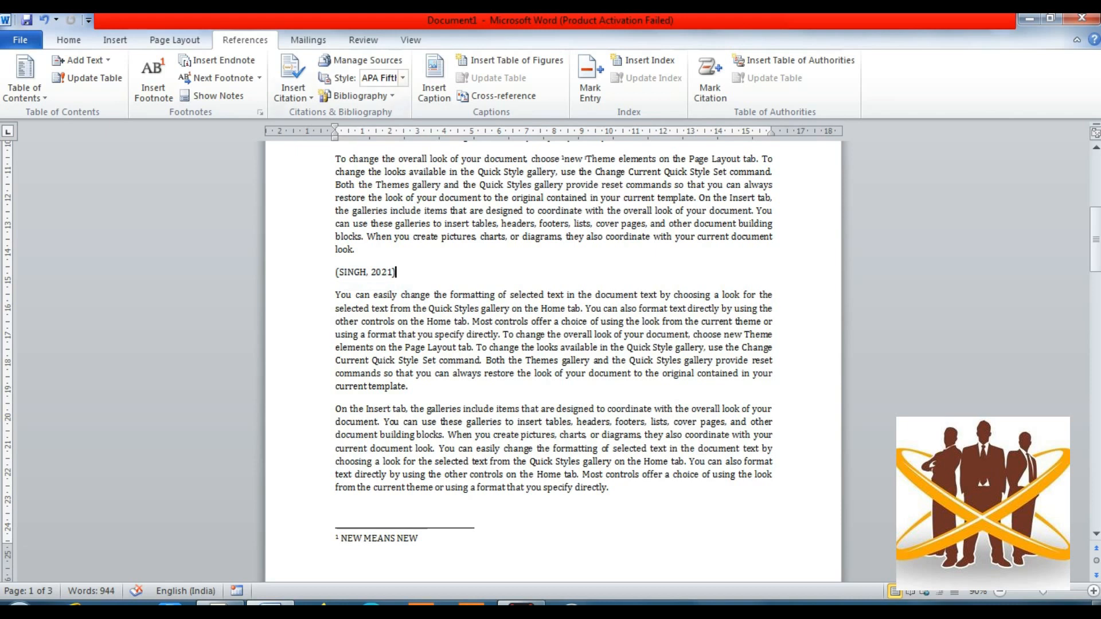
# Look at the cited book in the Source Manager, and view the editing options of the inserted citation.
pyautogui.click(361, 61)
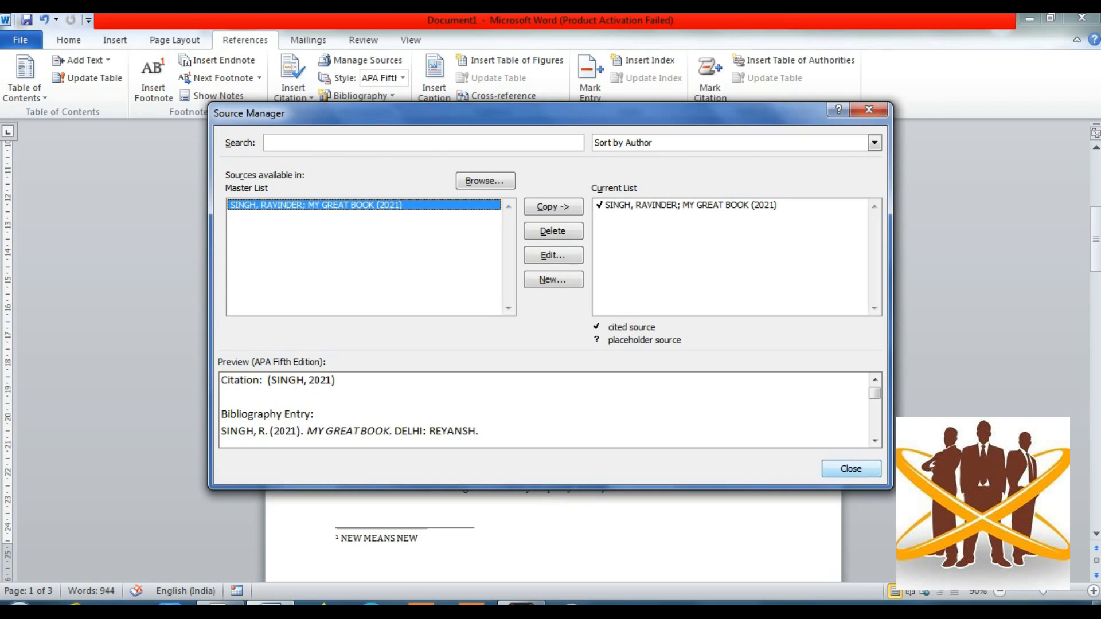
pyautogui.press('Escape')
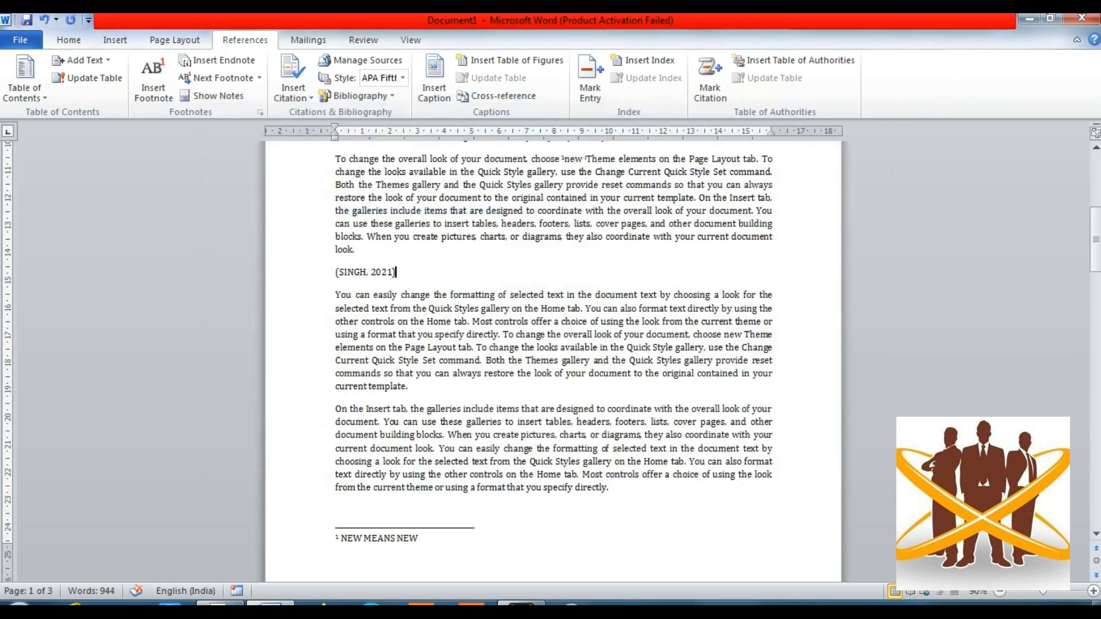
pyautogui.press('Up')
pyautogui.press('Down')
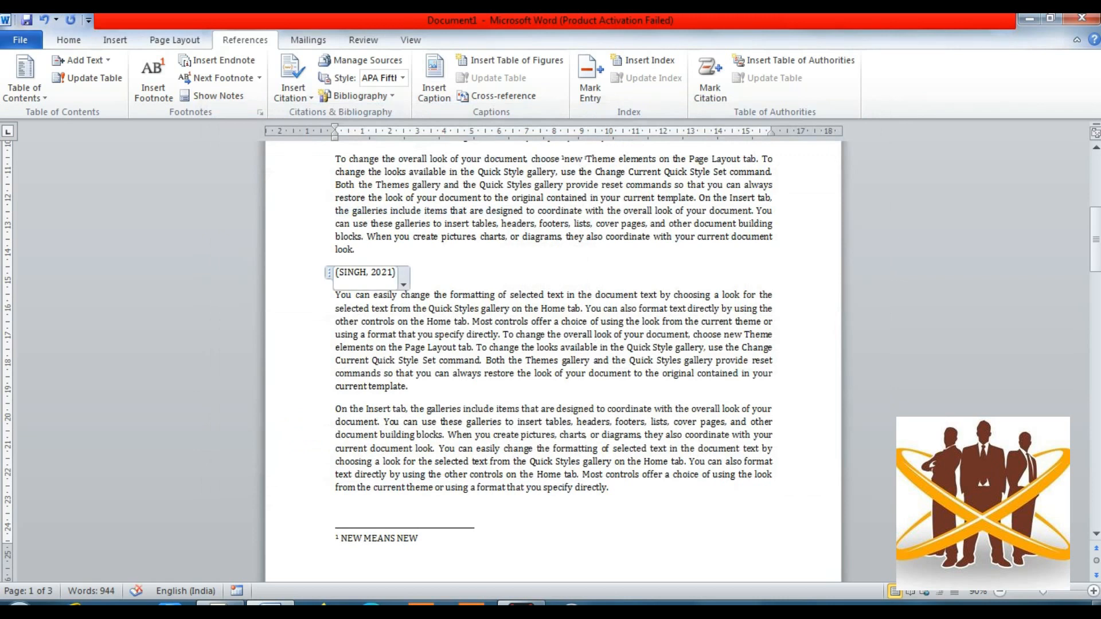
pyautogui.click(404, 285)
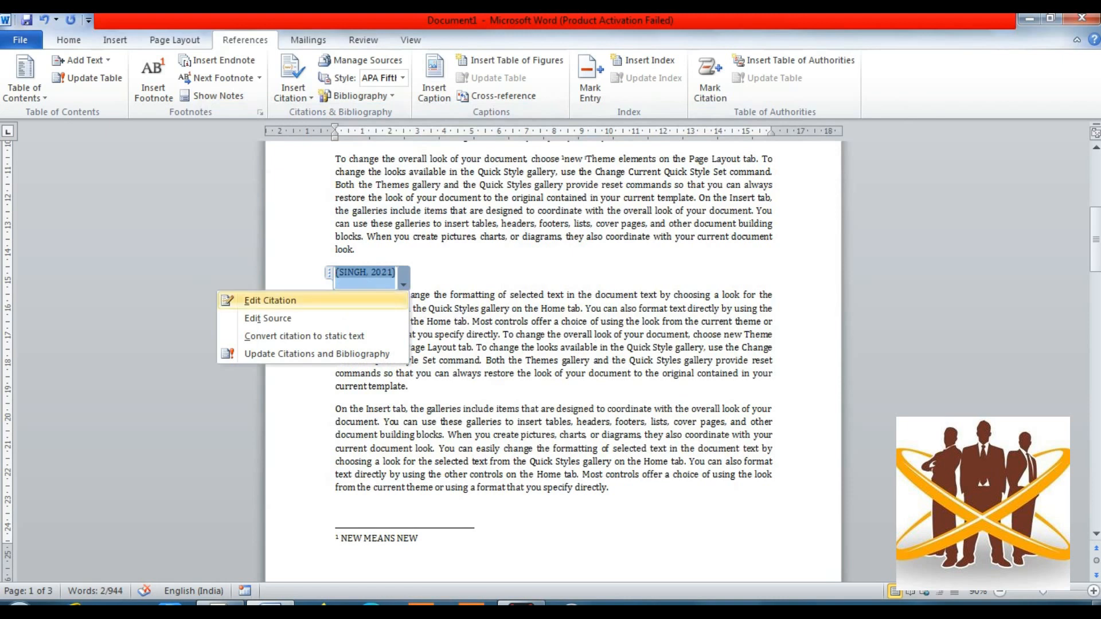
pyautogui.press('Escape')
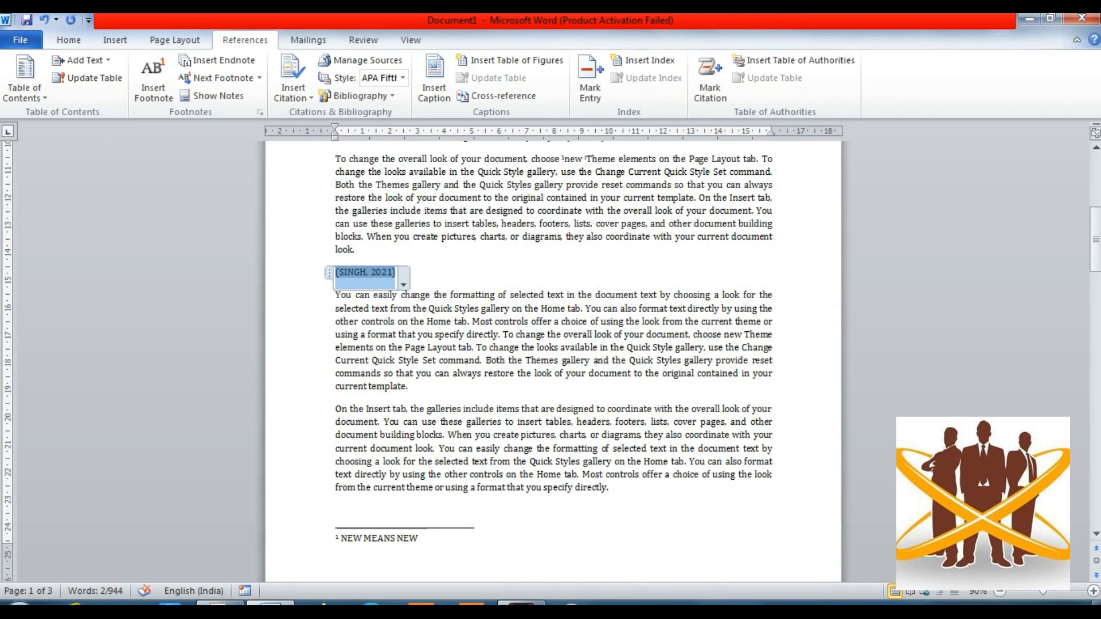
# Add an empty line above the "On the Insert tab" paragraph and insert a built-in Bibliography there.
pyautogui.click(336, 409)
pyautogui.press('Return')
pyautogui.press('Up')
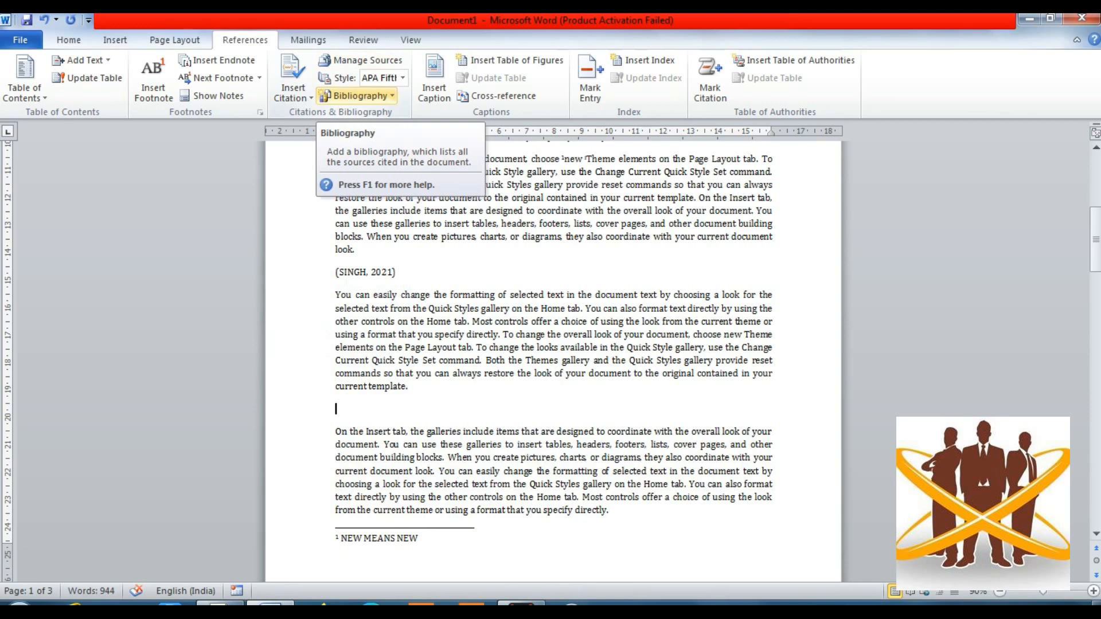
pyautogui.click(356, 96)
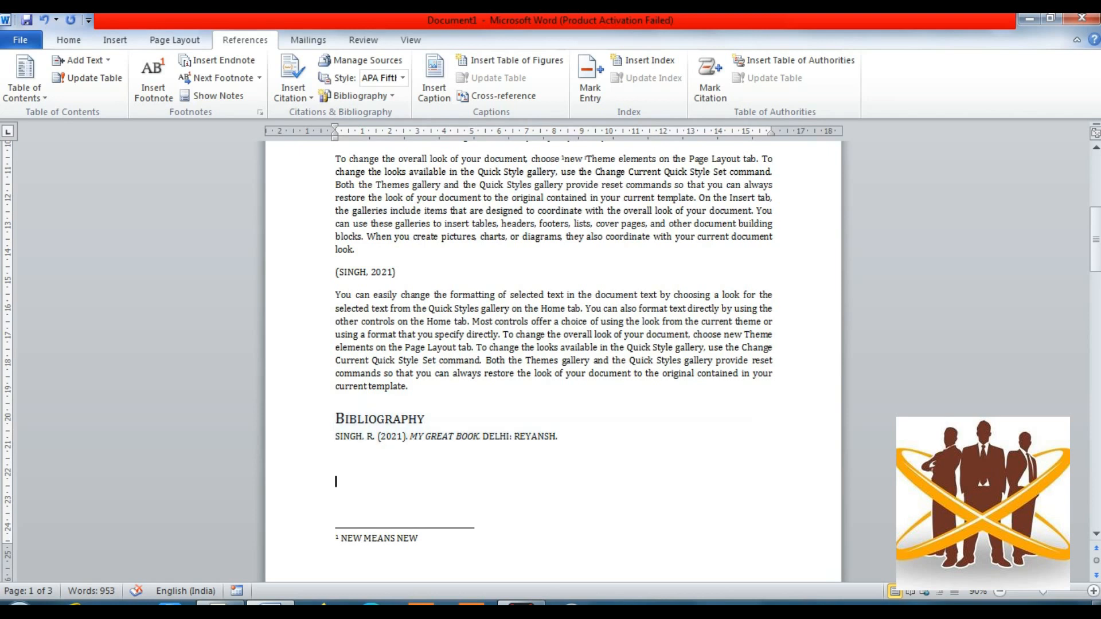
# Remove the empty lines between the bibliography and the "On the Insert tab" paragraph.
pyautogui.scroll(-6, 554, 345)
pyautogui.scroll(4, 553, 344)
pyautogui.press('Delete')
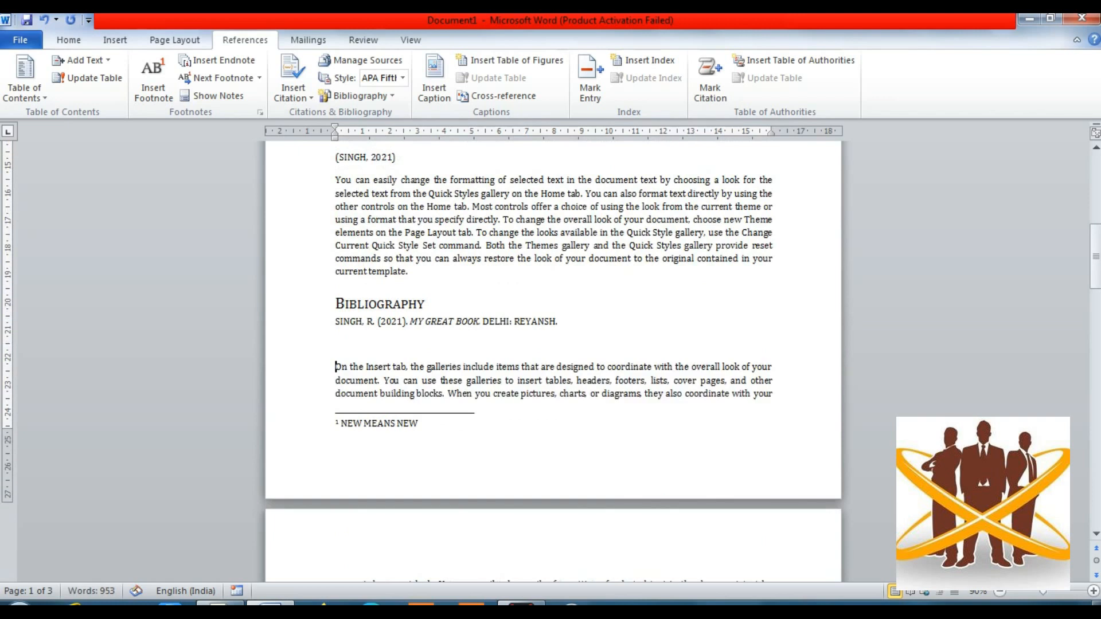
pyautogui.press('Up')
pyautogui.press('Delete')
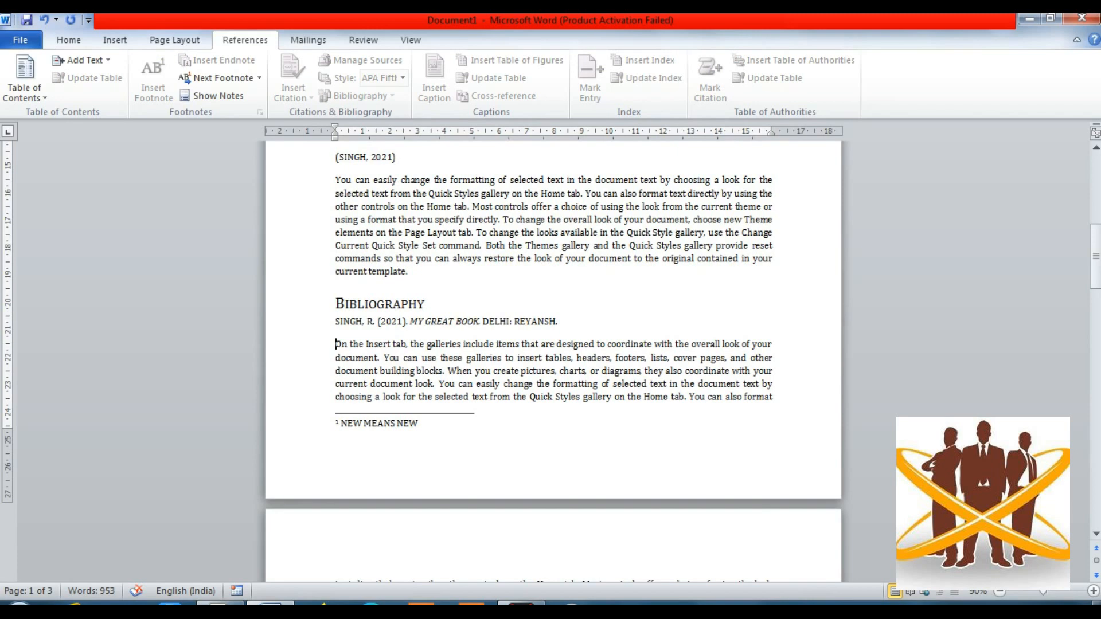
# Change the bibliography's citation style to APA Sixth Edition.
pyautogui.click(459, 233)
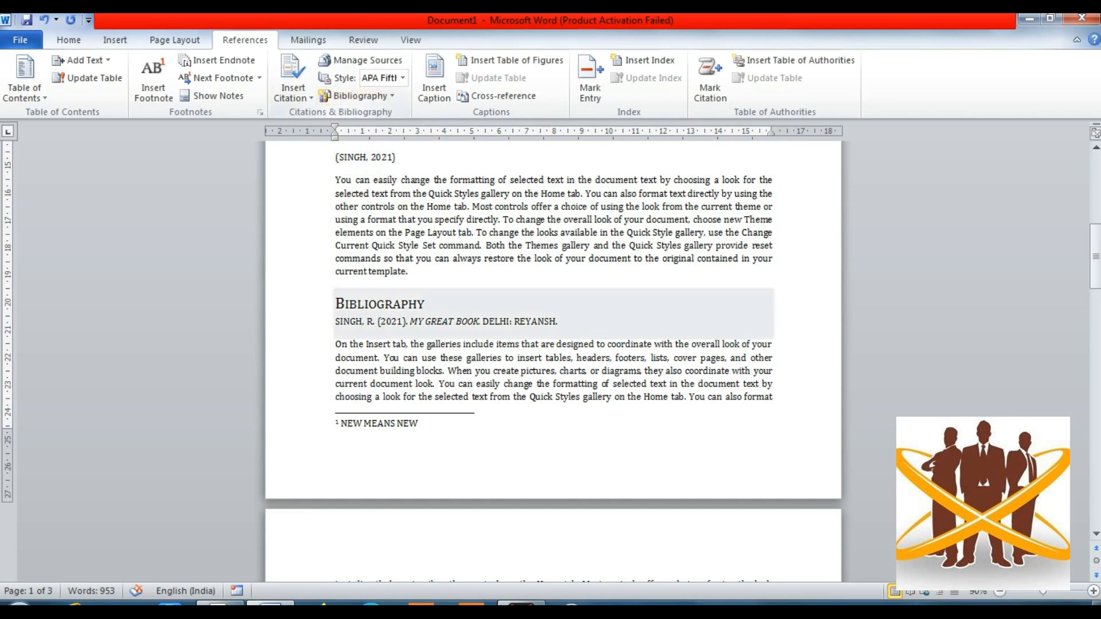
pyautogui.click(402, 303)
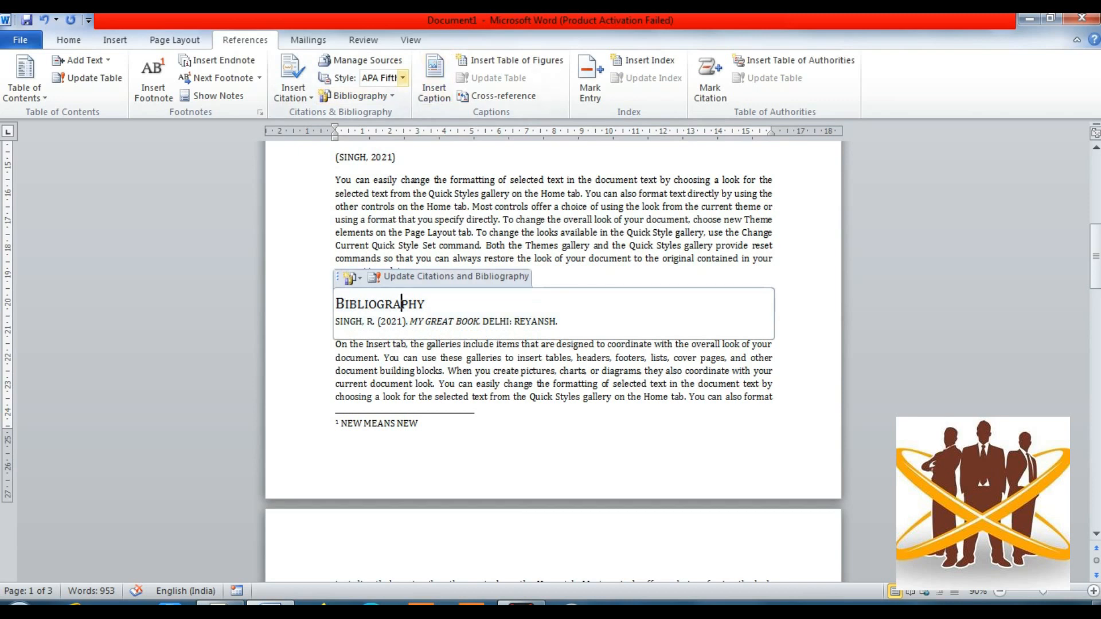
pyautogui.click(403, 77)
pyautogui.click(399, 109)
# Select the whole bibliography and try the GOST - Name Sort style before setting it to GOST - Title Sort.
pyautogui.moveTo(418, 322); pyautogui.dragTo(563, 326)
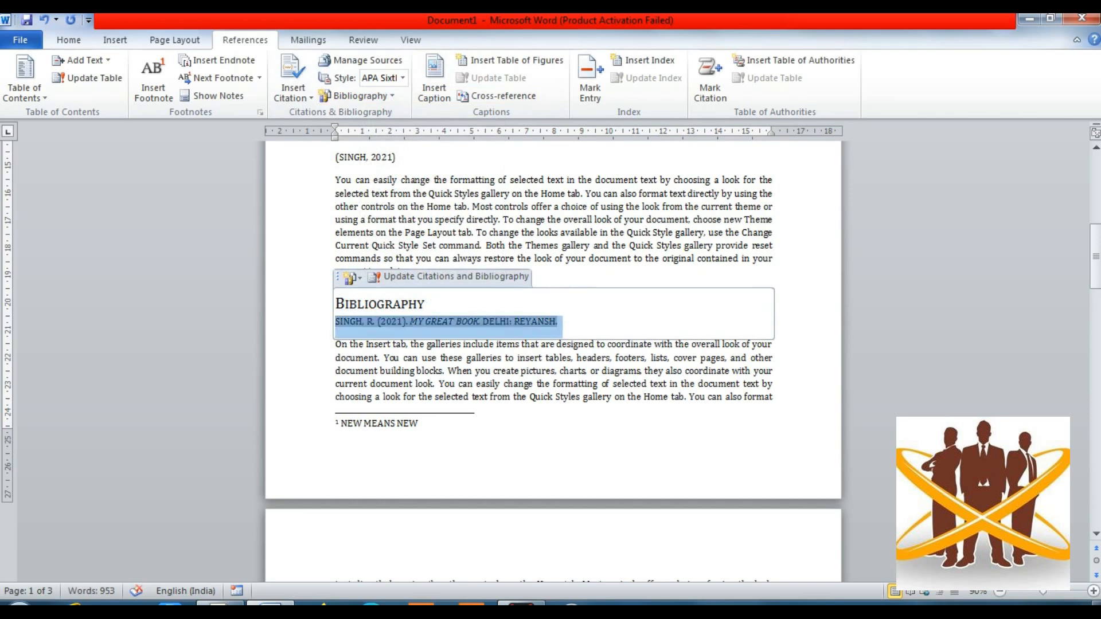
pyautogui.moveTo(435, 322); pyautogui.dragTo(338, 306)
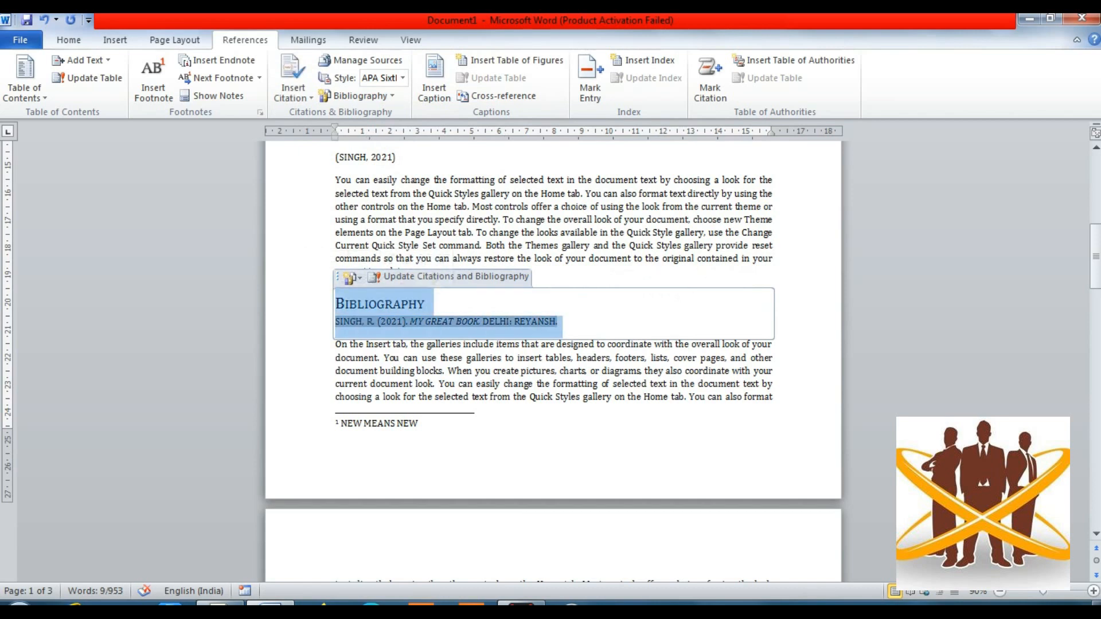
pyautogui.click(403, 77)
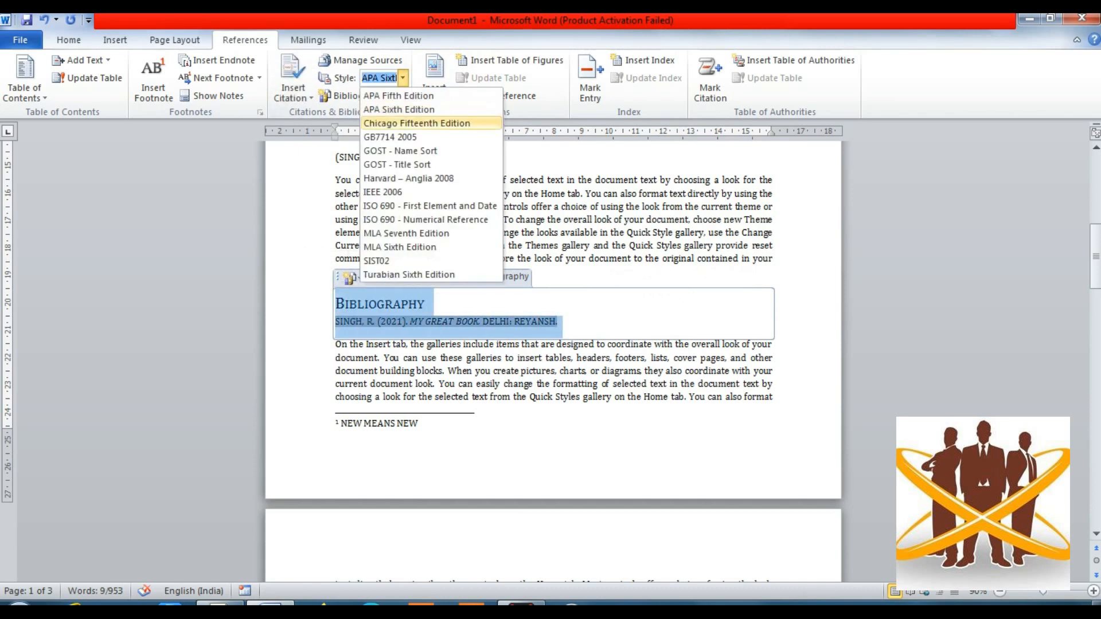
pyautogui.click(401, 150)
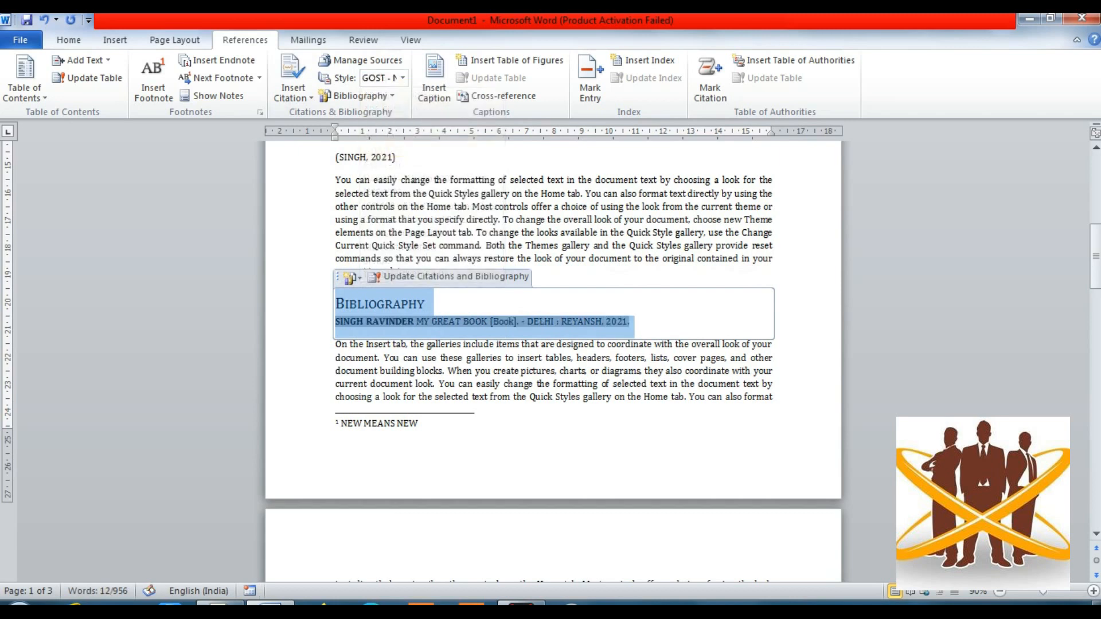
pyautogui.click(403, 77)
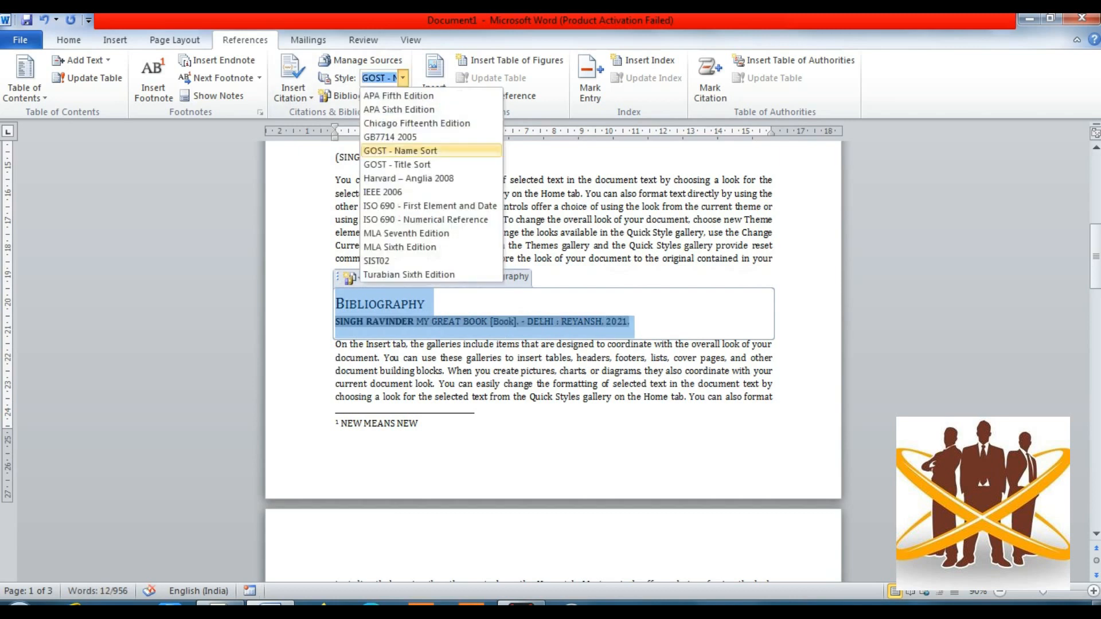
pyautogui.click(402, 164)
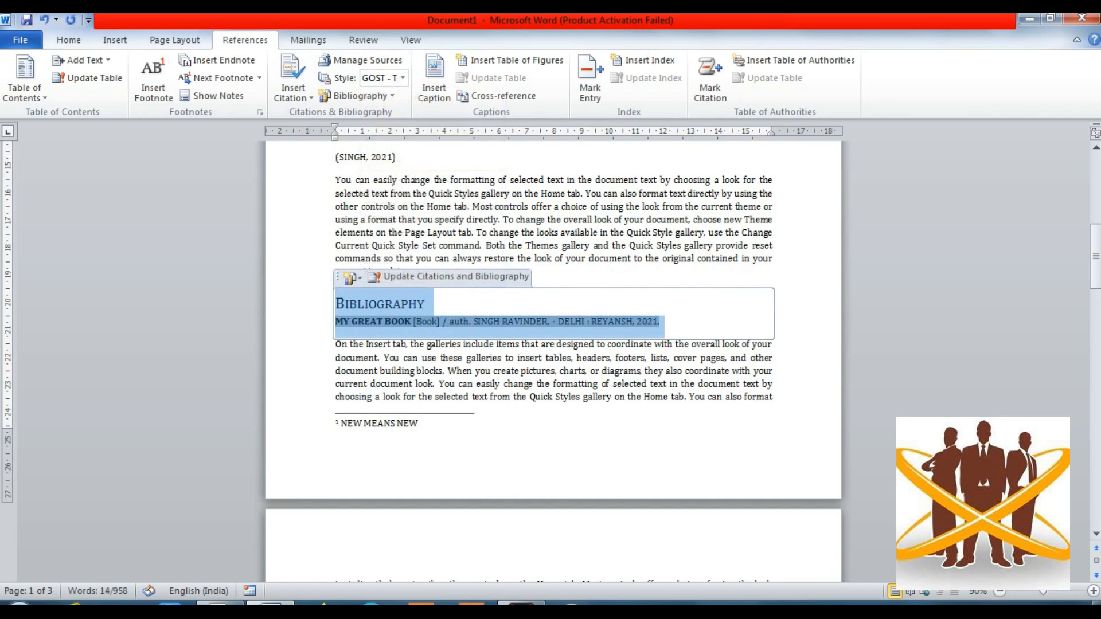
# Draw a 16-point star below the last paragraph on page 2 and insert a page break after it.
pyautogui.click(418, 423)
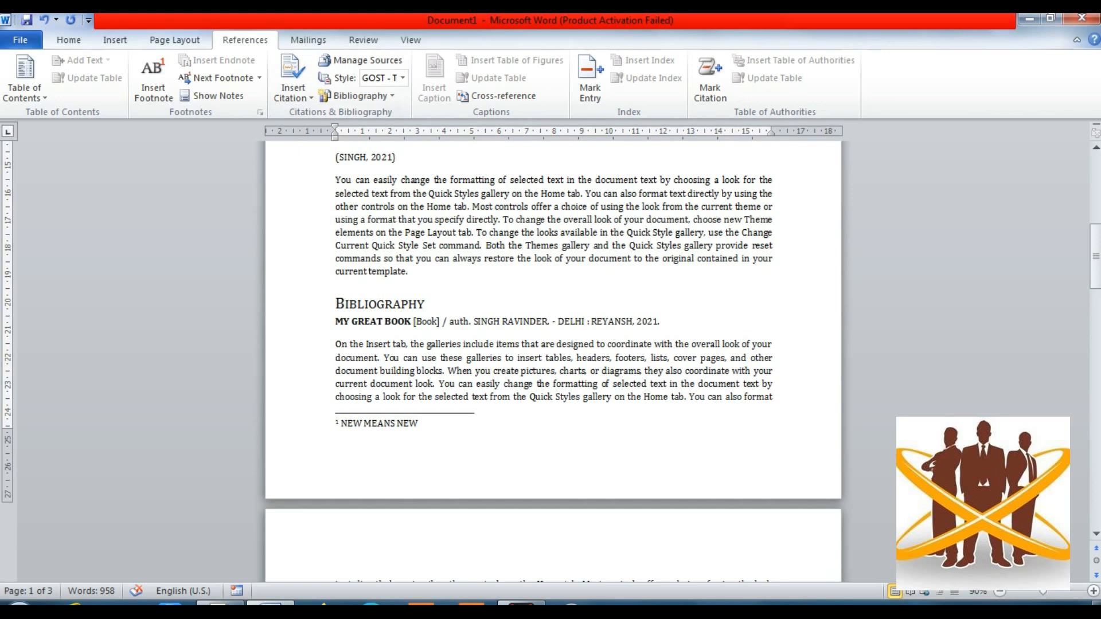
pyautogui.scroll(-8, 553, 315)
pyautogui.click(336, 392)
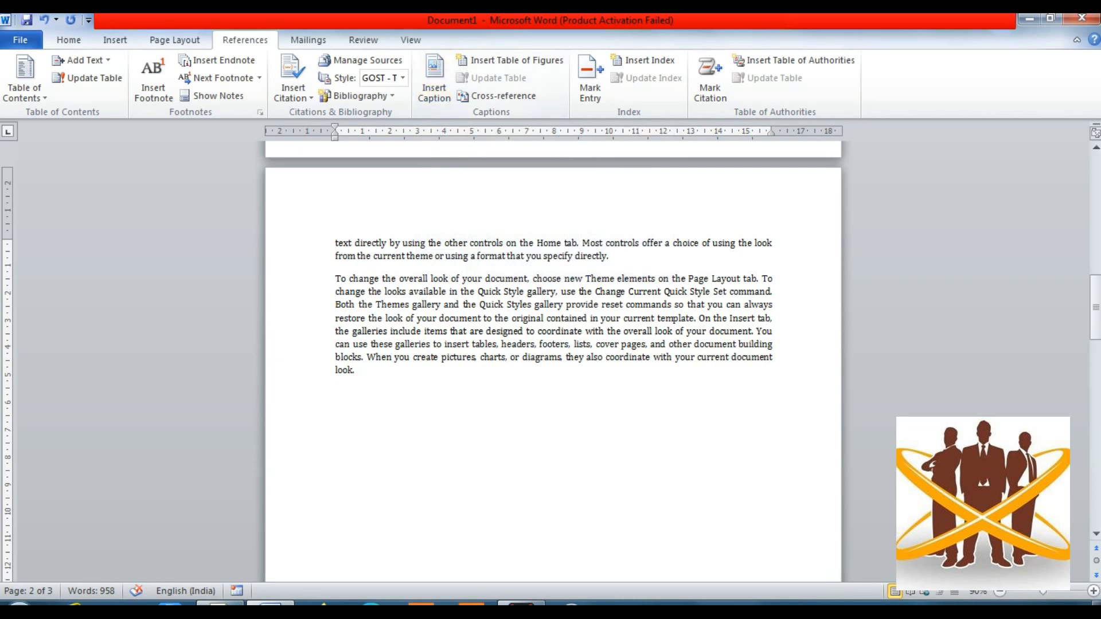
pyautogui.click(115, 40)
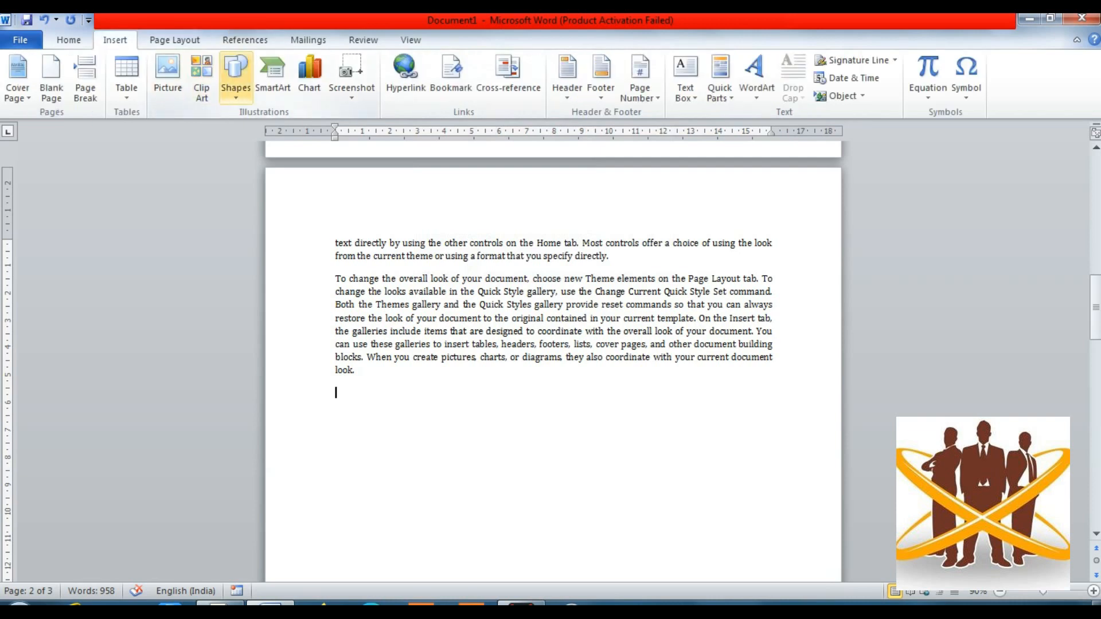
pyautogui.click(235, 75)
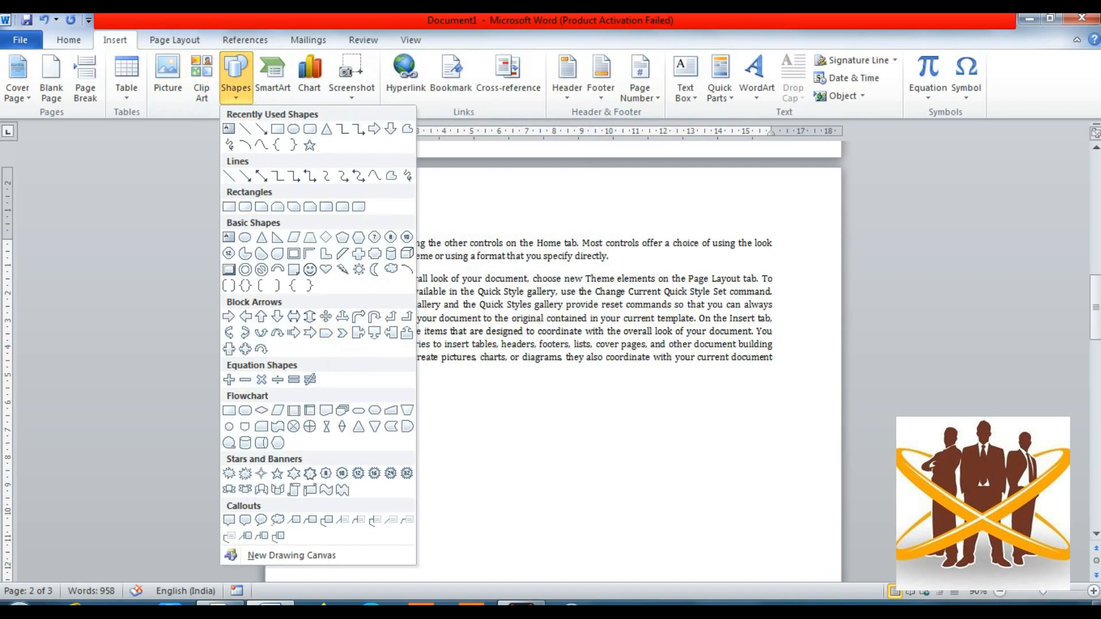
pyautogui.click(374, 473)
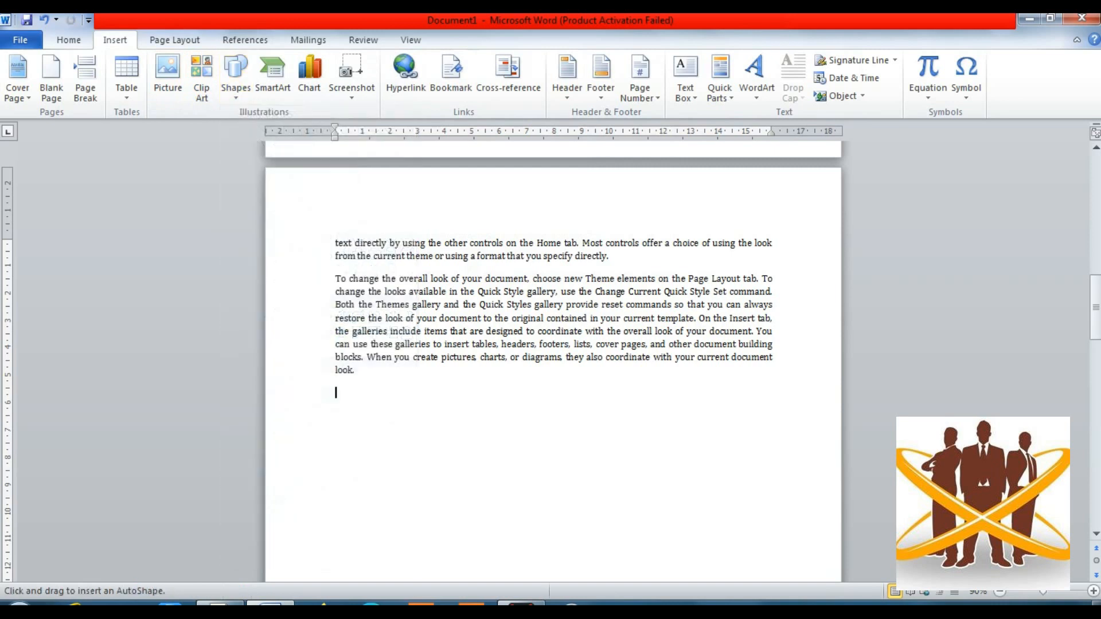
pyautogui.moveTo(351, 396)
pyautogui.mouseDown()
pyautogui.moveTo(542, 476)
pyautogui.moveTo(576, 503)
pyautogui.mouseUp()
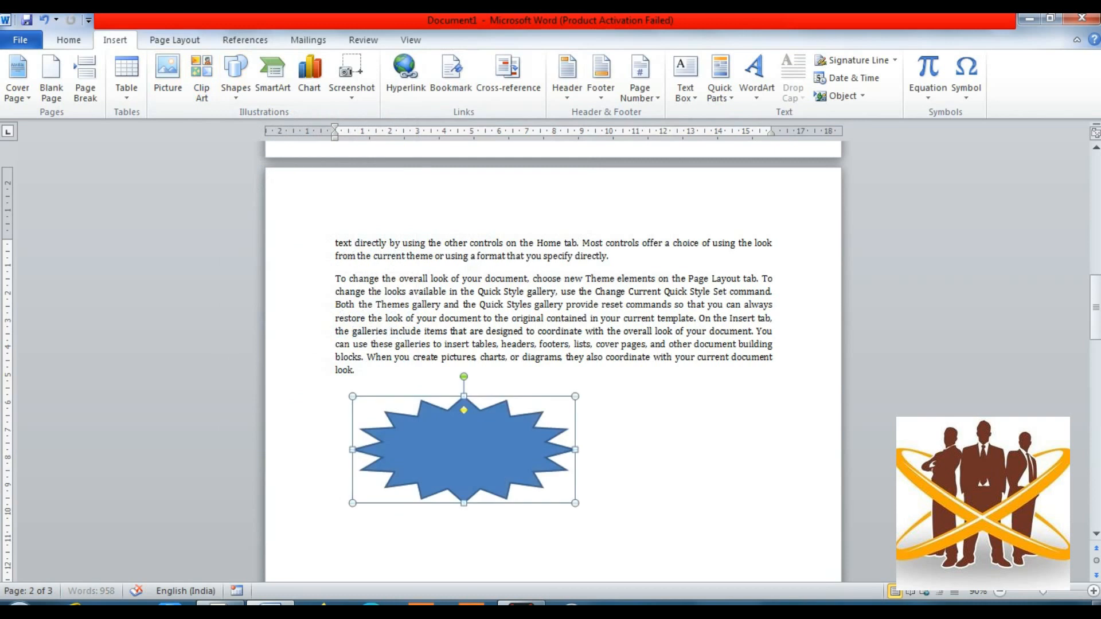
pyautogui.click(657, 430)
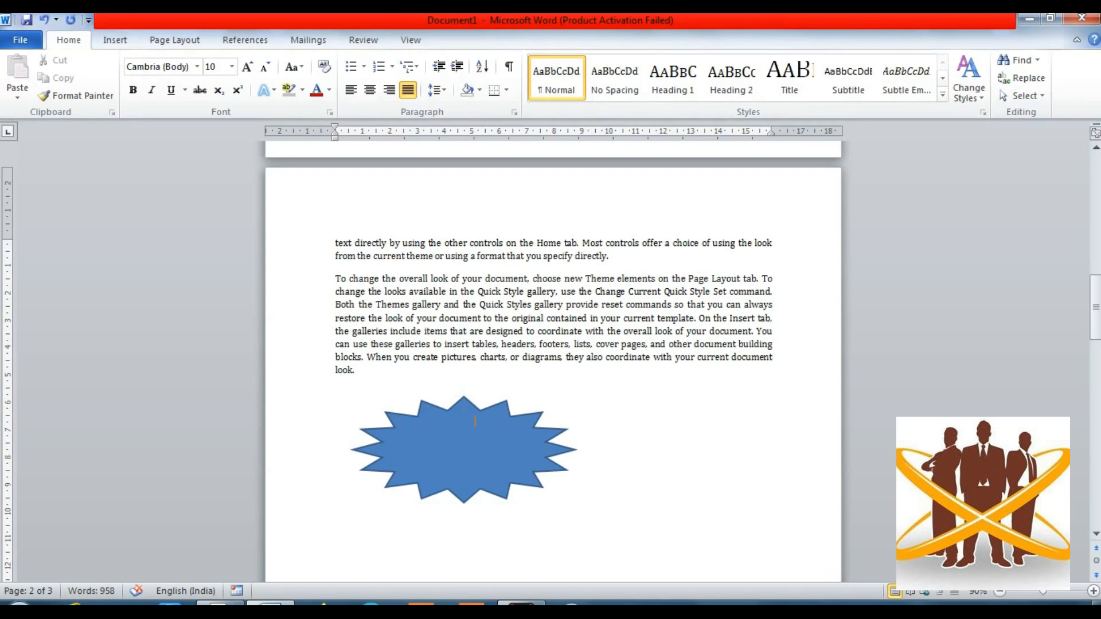
pyautogui.hotkey('ctrl', 'Return')
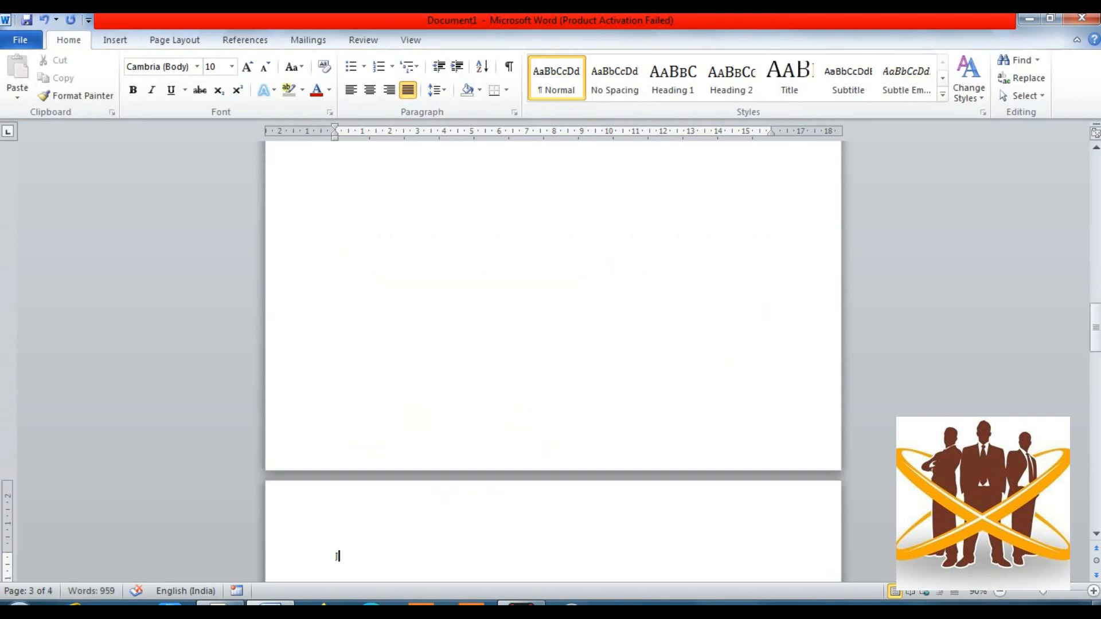
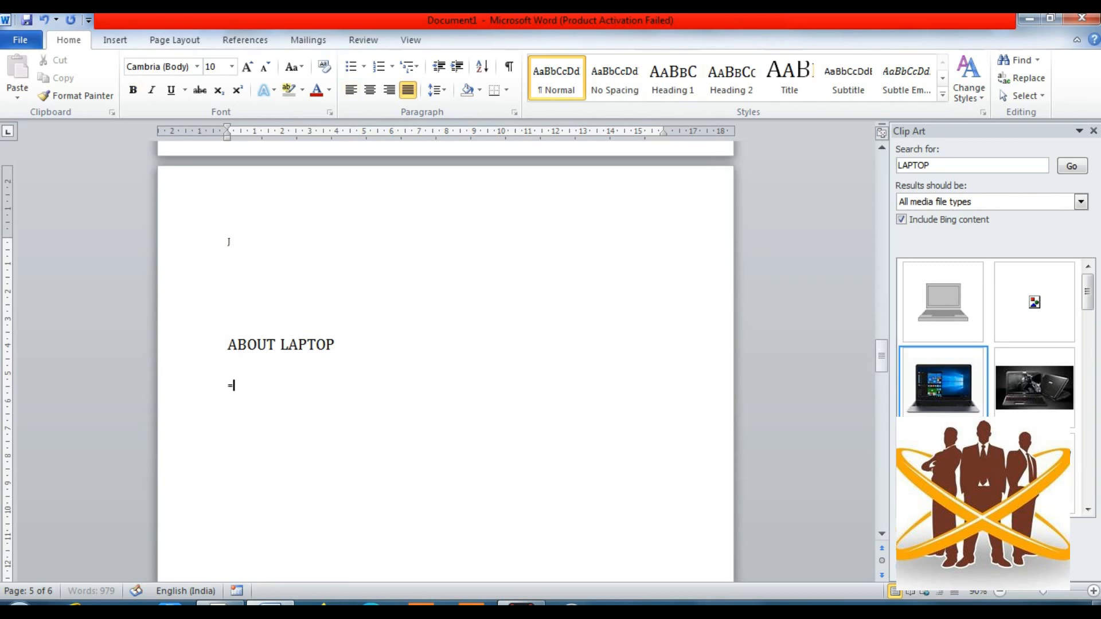
# Generate sample text under the ABOUT LAPTOP heading with =RAND(4,4).
pyautogui.write('AD')
pyautogui.press('BackSpace')
pyautogui.press('BackSpace')
pyautogui.write('RAND(4,4)')
pyautogui.press('Return')
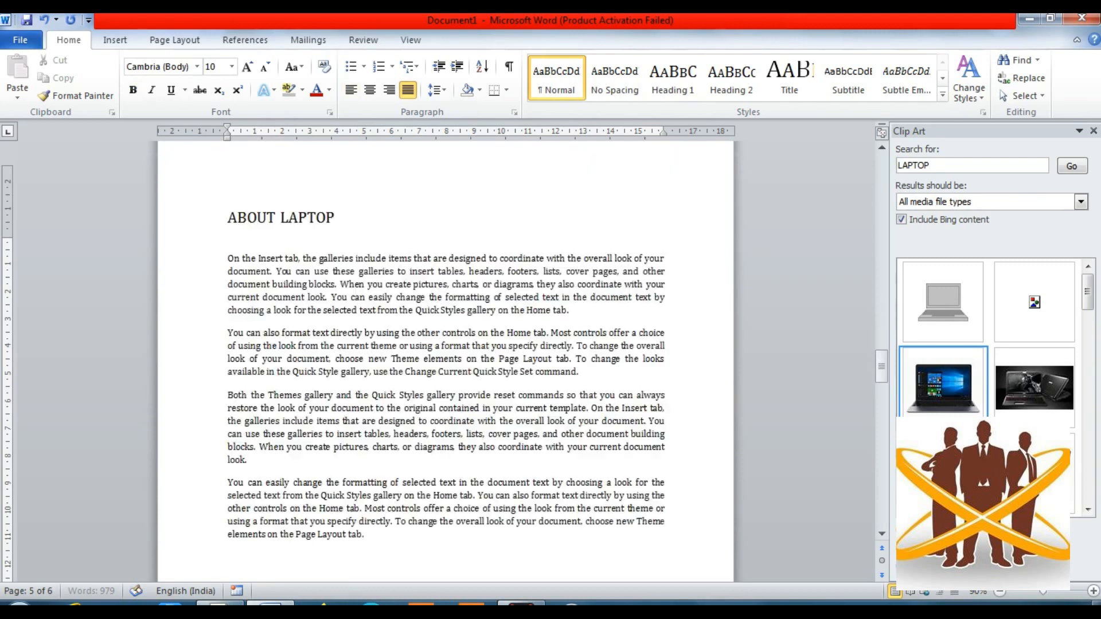
# Insert the words "use laptop" after "You can" in the second paragraph under ABOUT LAPTOP.
pyautogui.press('Up')
pyautogui.press('Up')
pyautogui.press('Up')
pyautogui.press('Up')
pyautogui.press('Up')
pyautogui.press('Up')
pyautogui.press('Up')
pyautogui.press('Up')
pyautogui.press('Up')
pyautogui.press('Up')
pyautogui.press('Up')
pyautogui.press('Up')
pyautogui.press('Up')
pyautogui.press('Up')
pyautogui.press('Up')
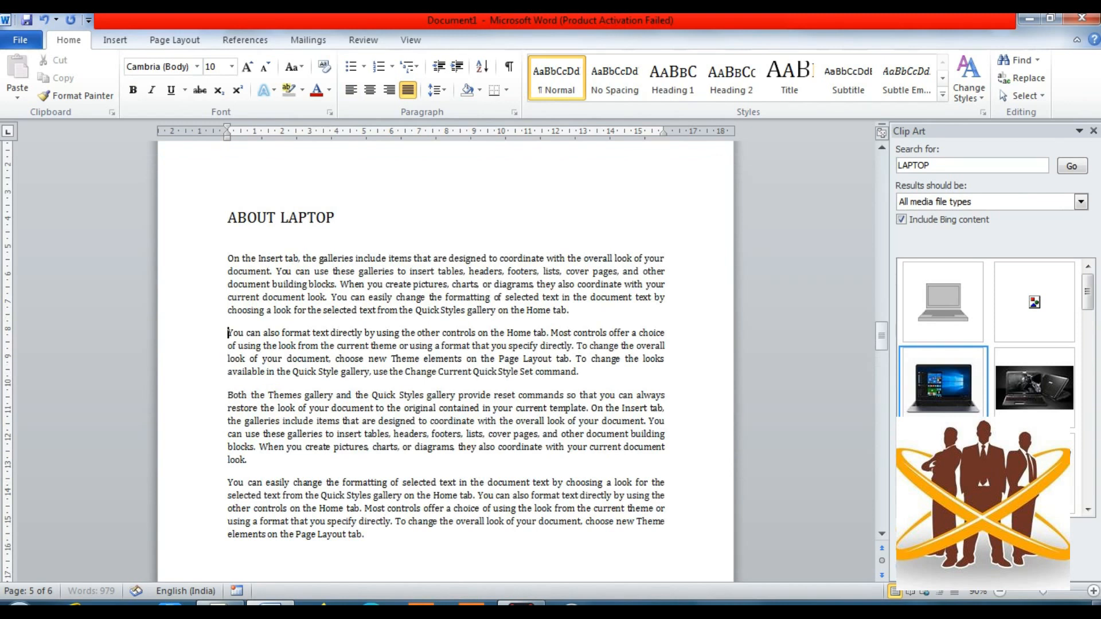
pyautogui.press('Right')
pyautogui.press('Right')
pyautogui.press('Right')
pyautogui.press('Right')
pyautogui.press('Right')
pyautogui.press('Right')
pyautogui.press('Right')
pyautogui.press('Right')
pyautogui.write('us')
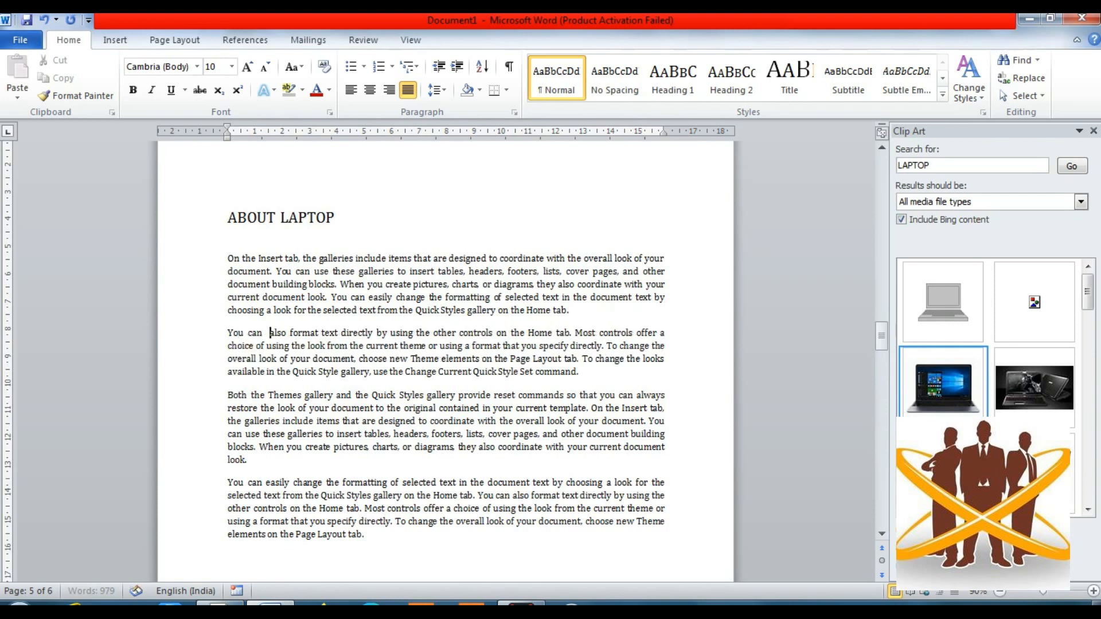
pyautogui.write('e lapto')
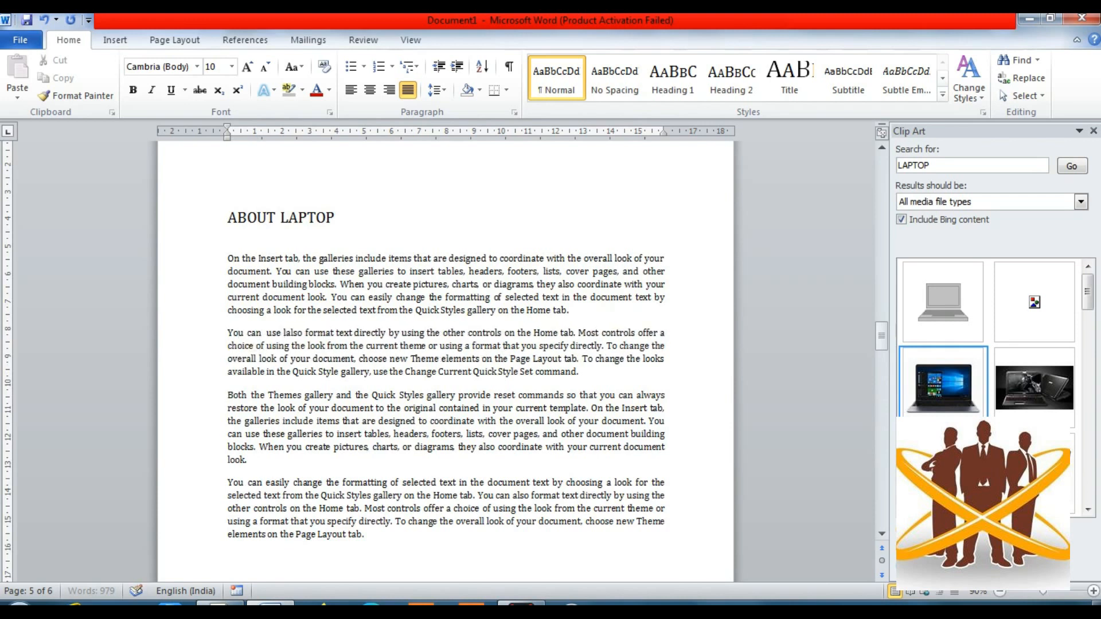
pyautogui.write('p')
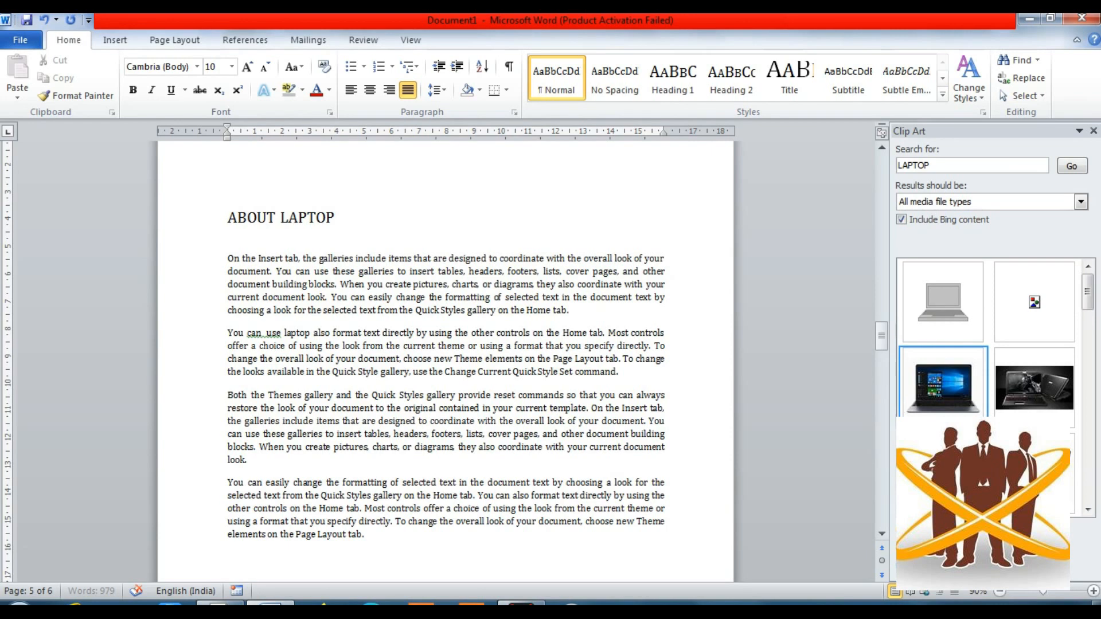
# Insert a hyperlinked cross-reference to the entire IMAGE 1 caption after the word "laptop".
pyautogui.click(245, 39)
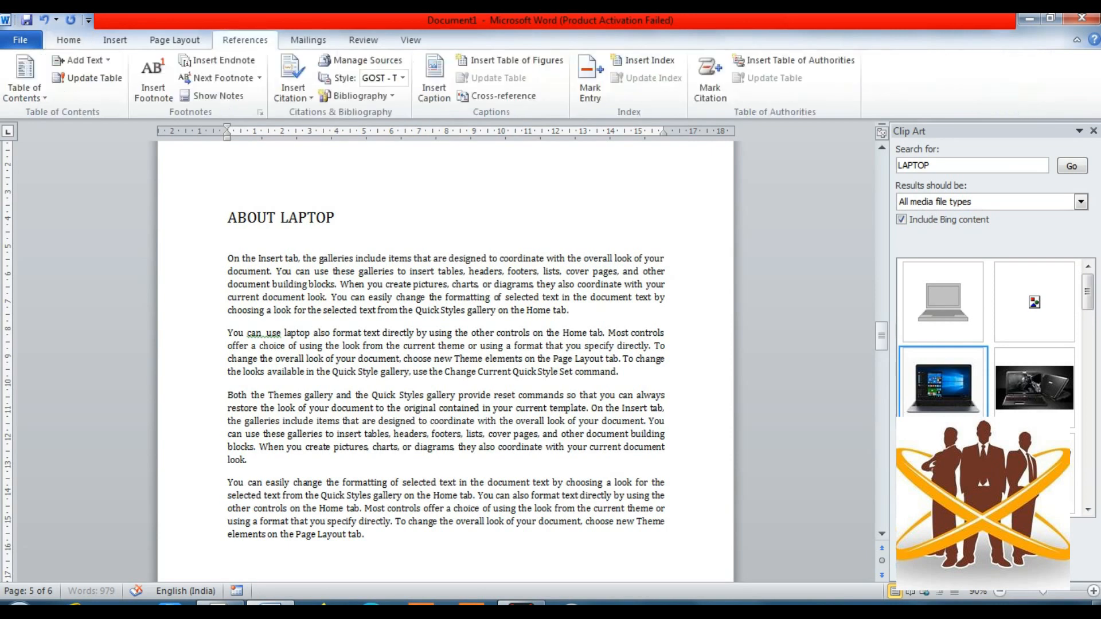
pyautogui.click(496, 96)
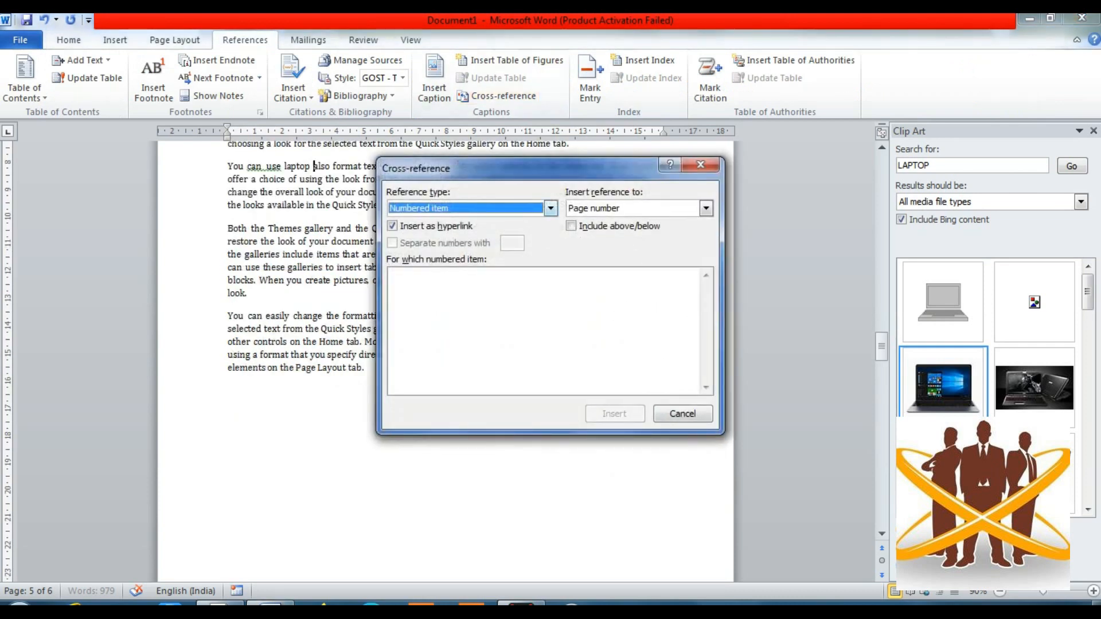
pyautogui.click(551, 208)
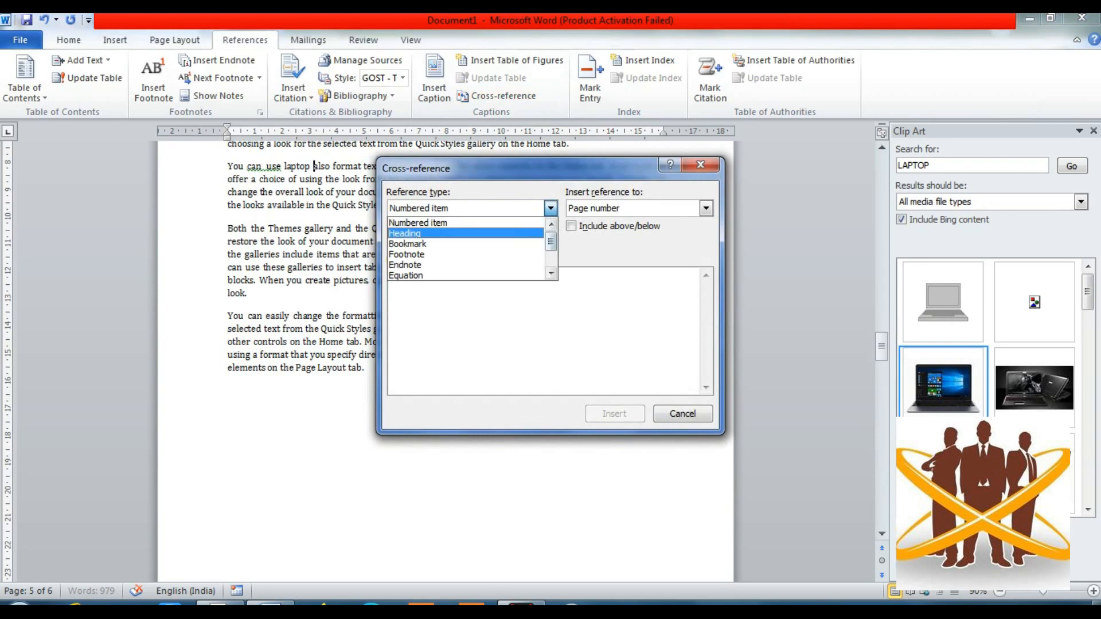
pyautogui.moveTo(551, 242); pyautogui.dragTo(551, 249)
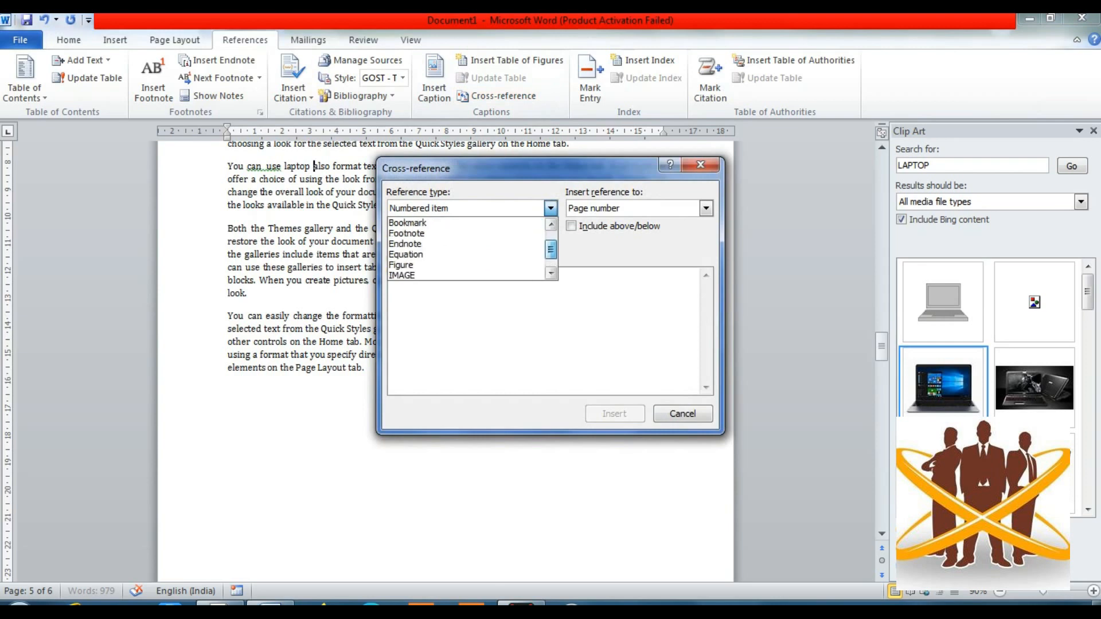
pyautogui.click(408, 275)
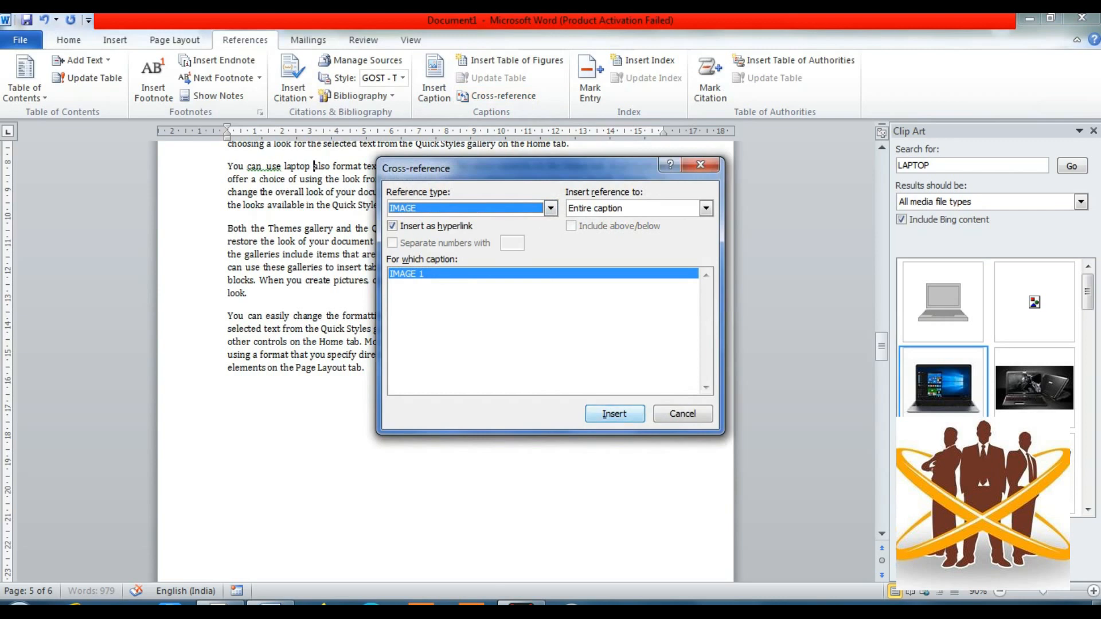
pyautogui.press('Return')
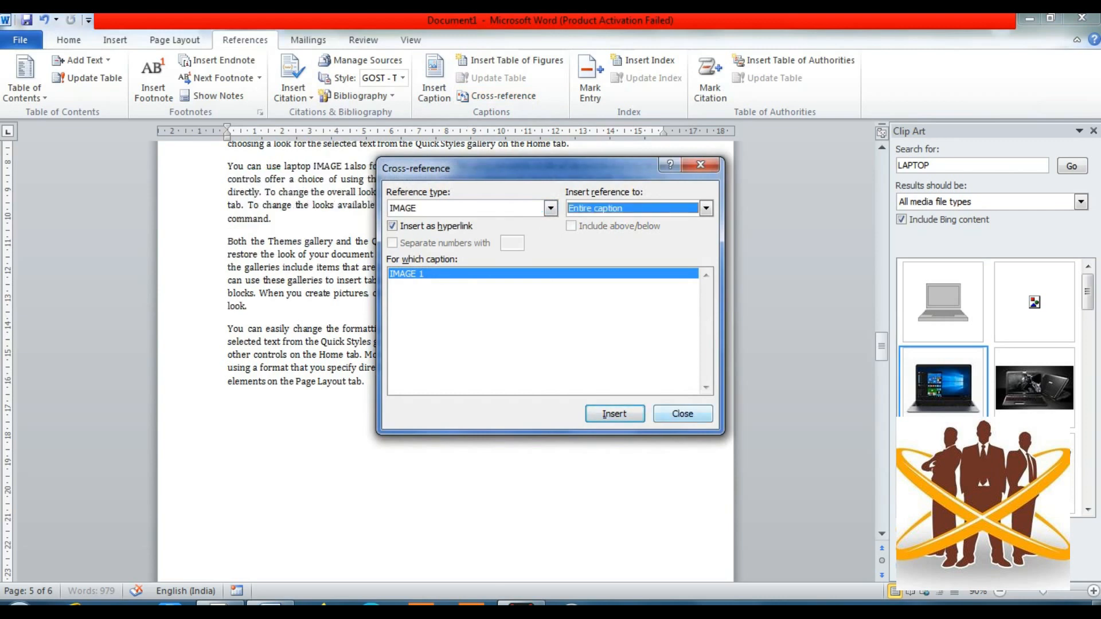
pyautogui.press('Escape')
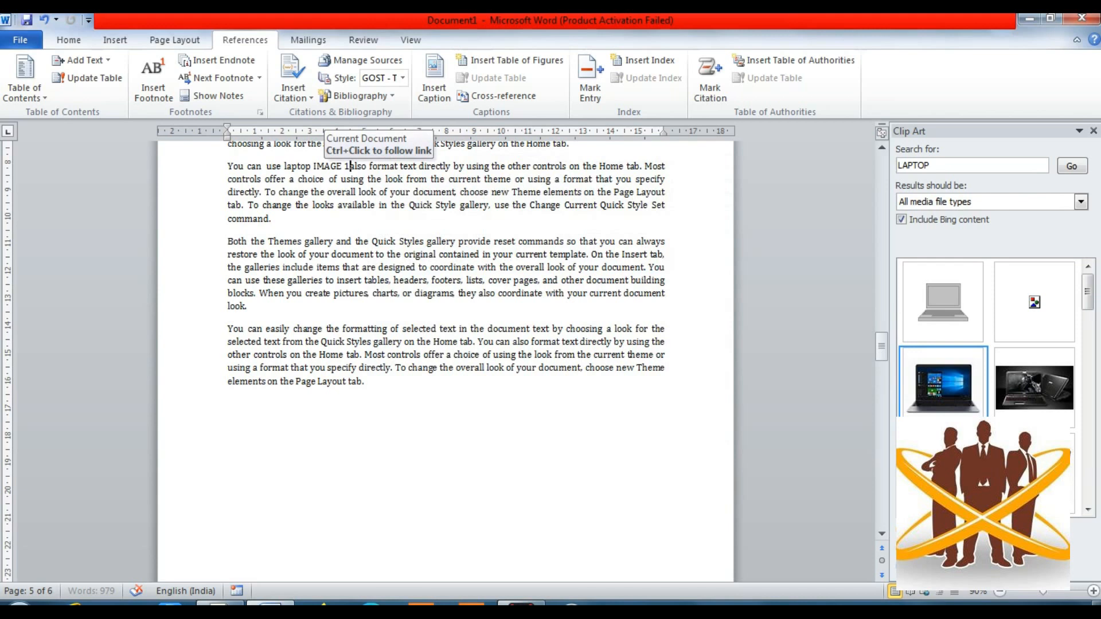
# Follow the IMAGE 1 cross-reference link and view the captioned laptop picture.
pyautogui.keyDown('ctrl'); pyautogui.click(345, 165); pyautogui.keyUp('ctrl')
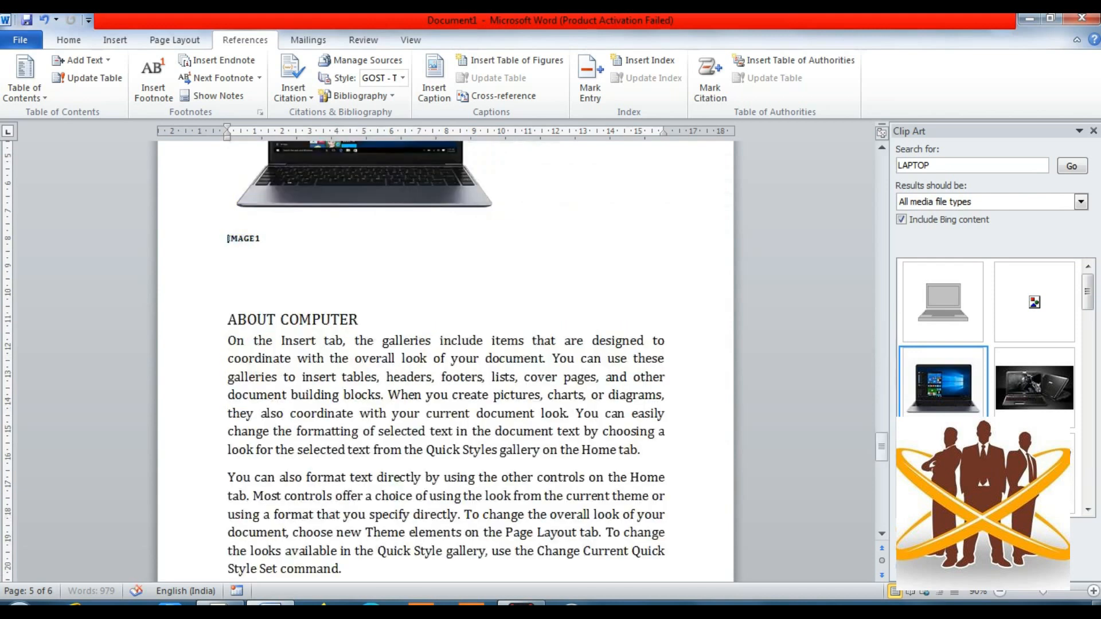
pyautogui.scroll(3, 445, 362)
pyautogui.scroll(3, 446, 361)
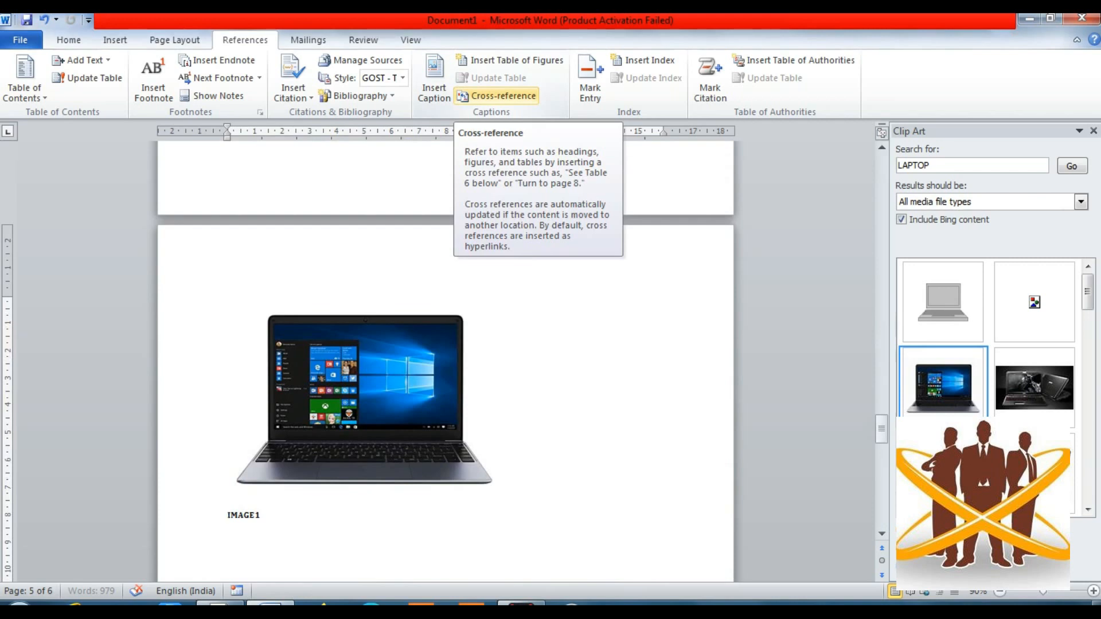
# Review the reference types available for cross-references and close the Cross-reference dialog.
pyautogui.click(497, 96)
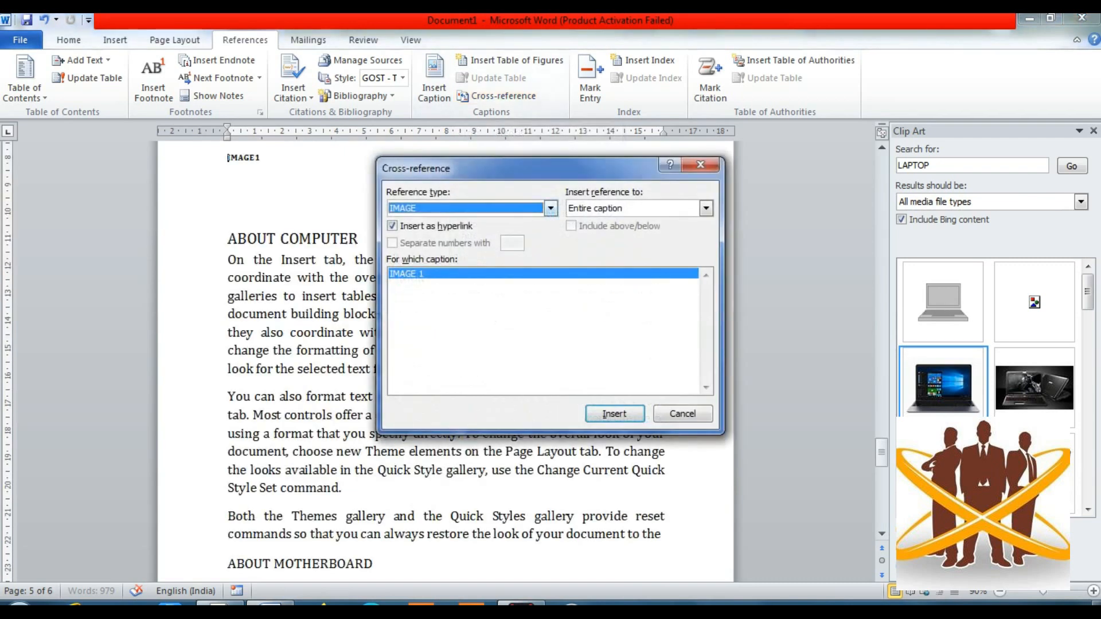
pyautogui.hotkey('alt', 'Down')
pyautogui.press('Up')
pyautogui.press('Up')
pyautogui.press('Up')
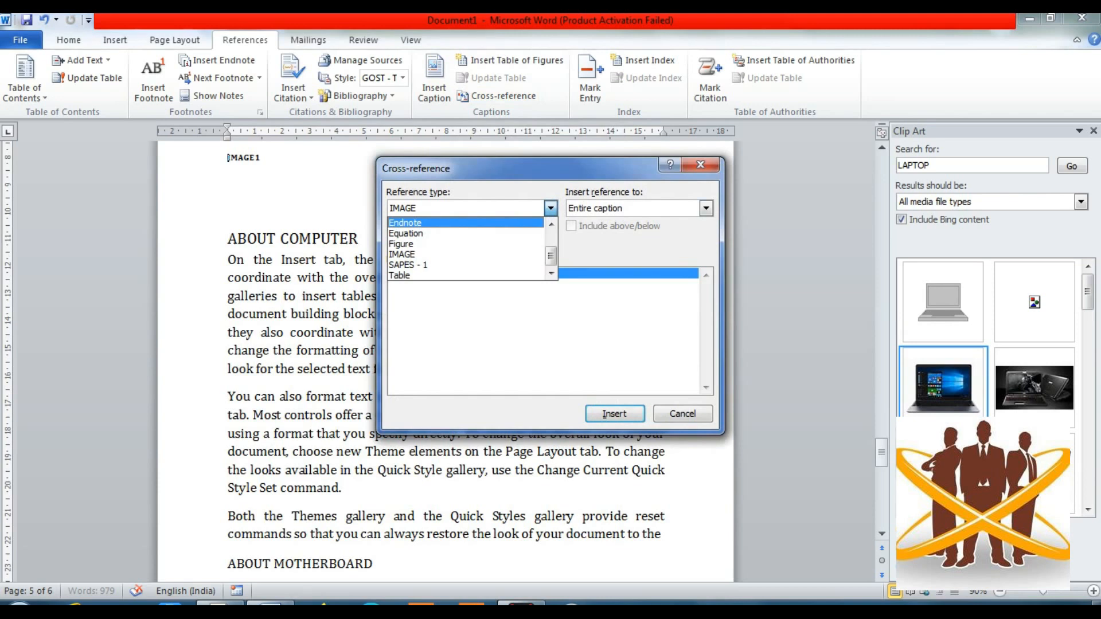
pyautogui.press('Escape')
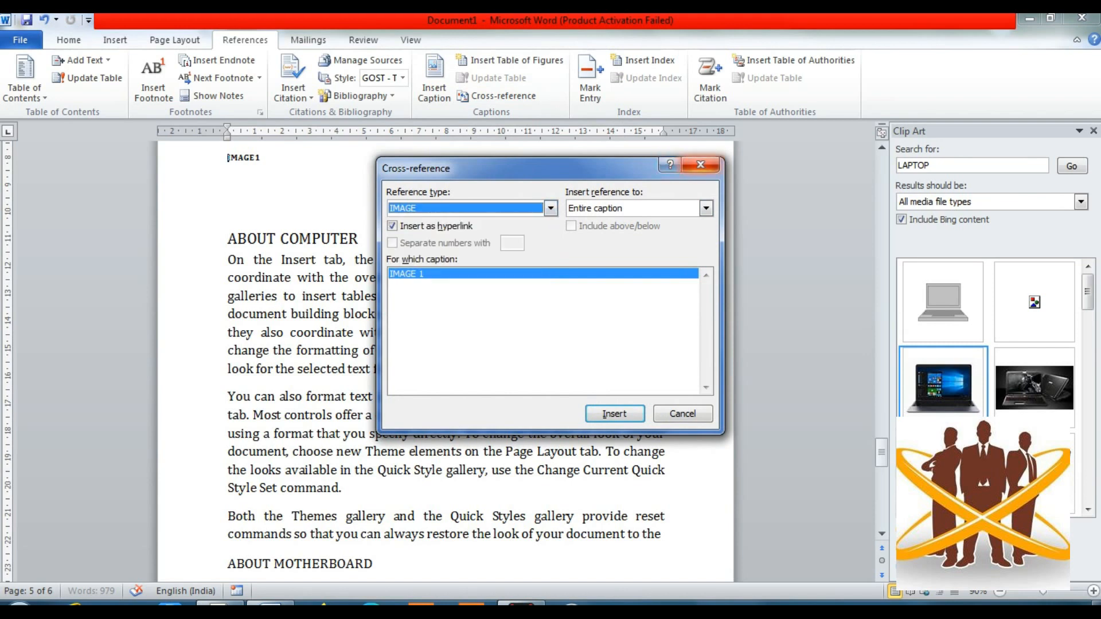
pyautogui.click(615, 413)
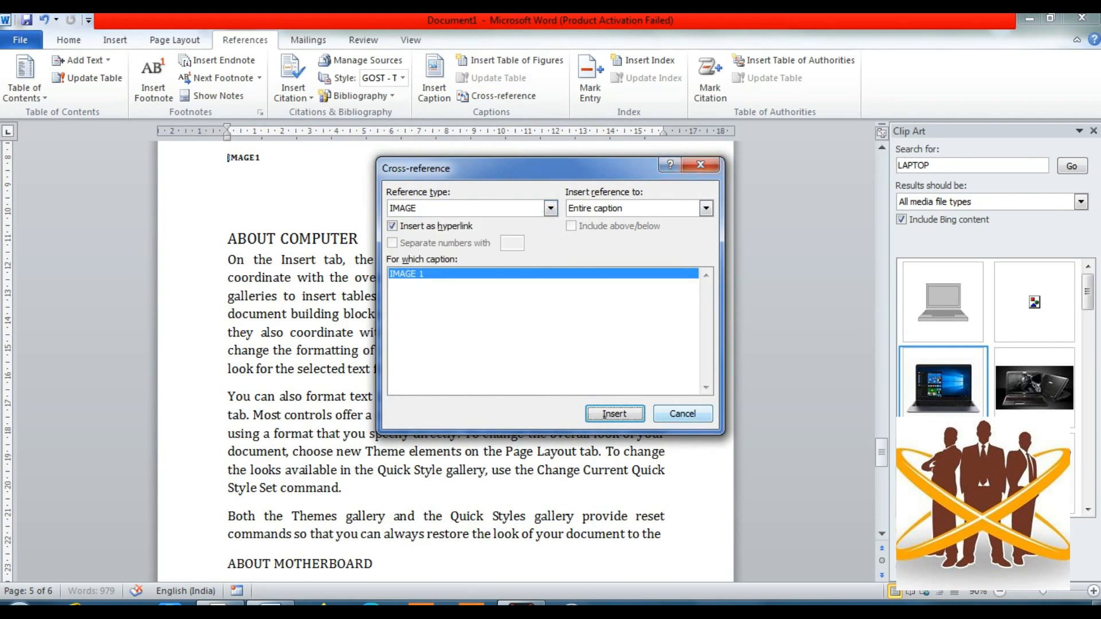
pyautogui.press('Escape')
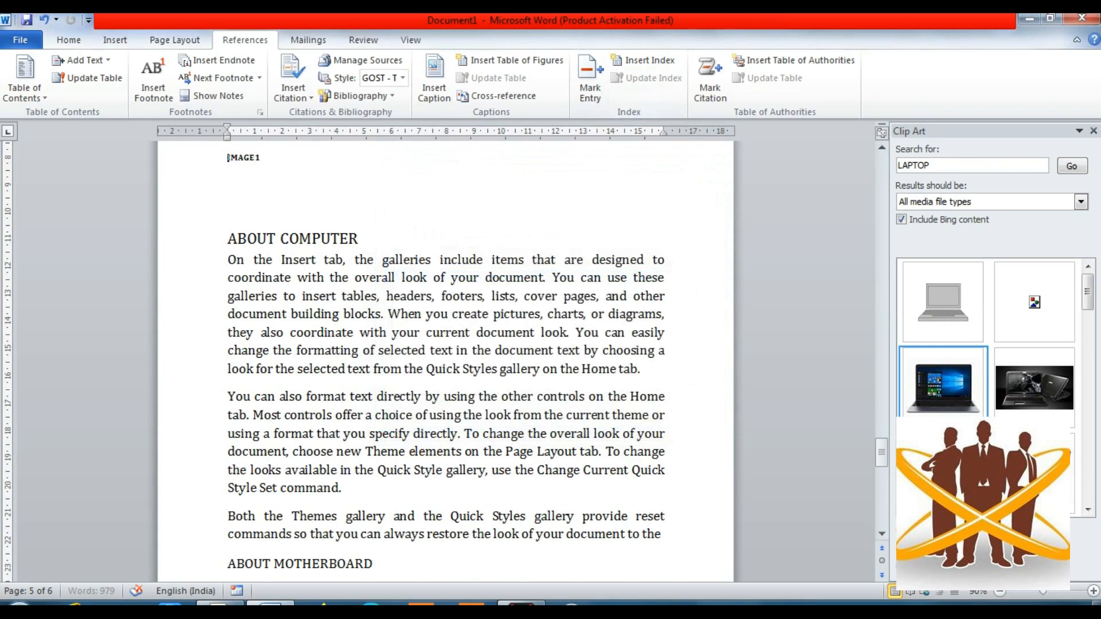
pyautogui.click(476, 259)
pyautogui.press('Left')
pyautogui.press('Left')
pyautogui.press('Left')
pyautogui.press('Left')
pyautogui.press('Left')
pyautogui.press('Left')
pyautogui.press('Right')
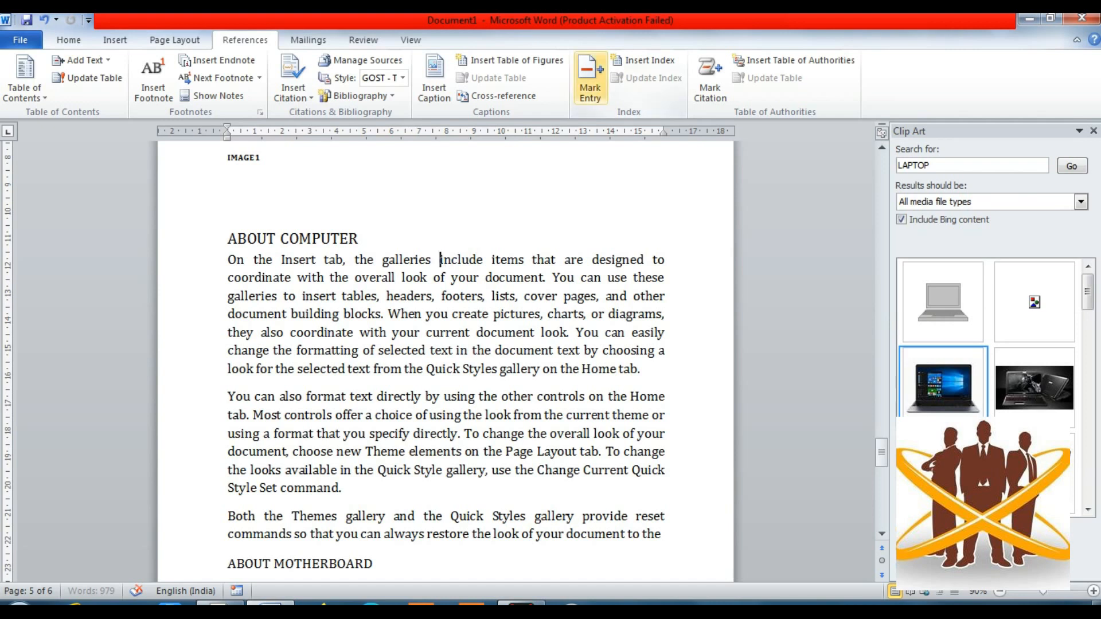
pyautogui.click(590, 77)
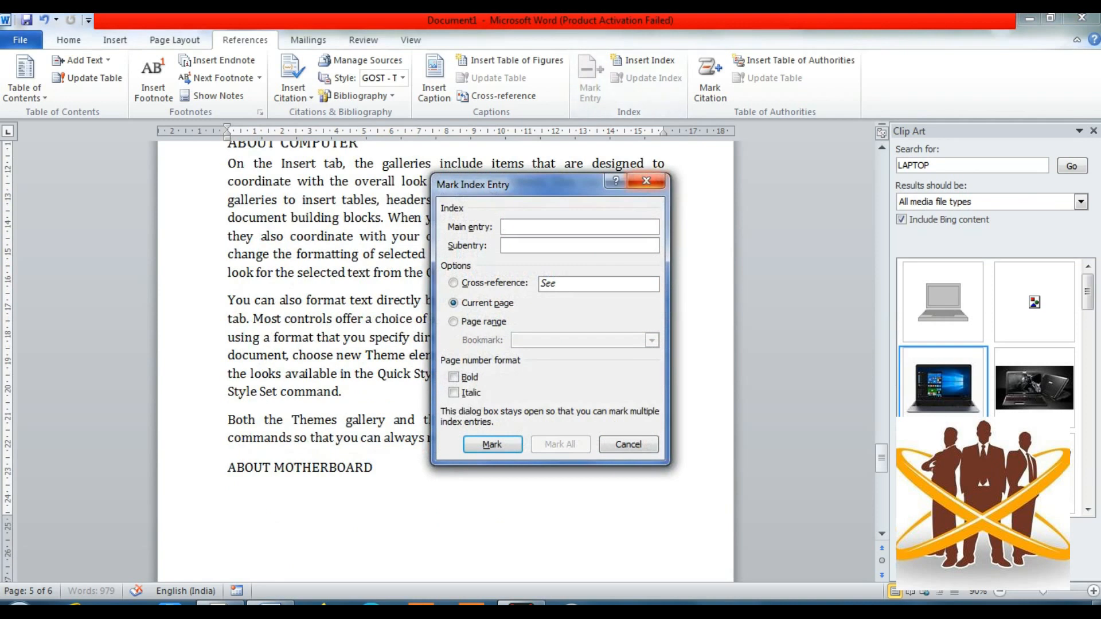
pyautogui.click(647, 181)
# Mark the word "include" in the first ABOUT COMPUTER paragraph as an index entry for the current page with a bold page number.
pyautogui.moveTo(440, 164); pyautogui.dragTo(483, 164)
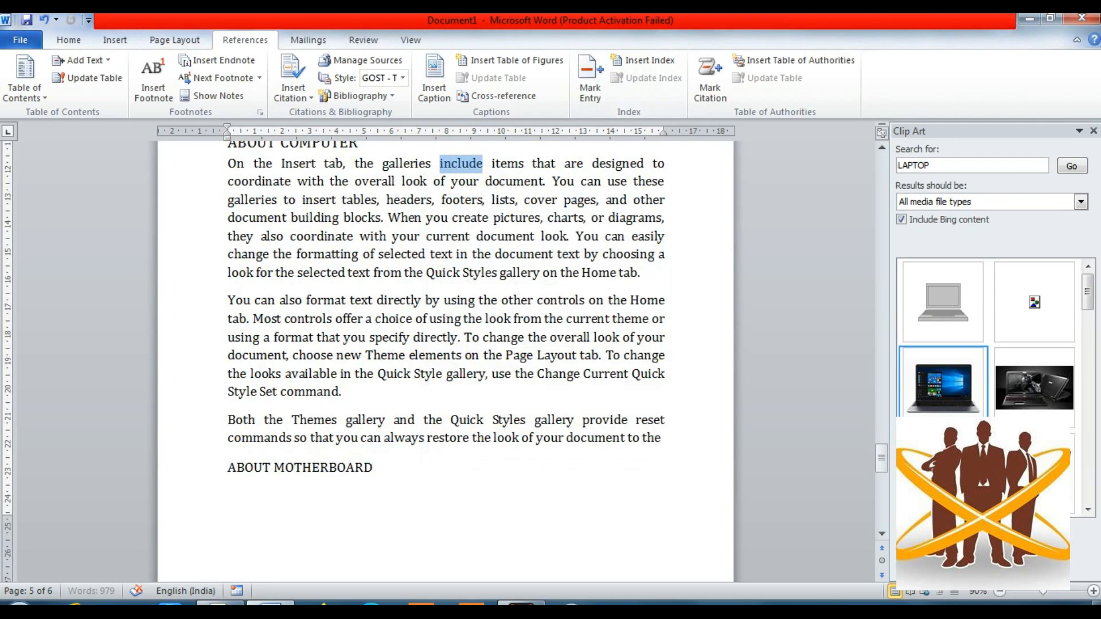
pyautogui.click(590, 75)
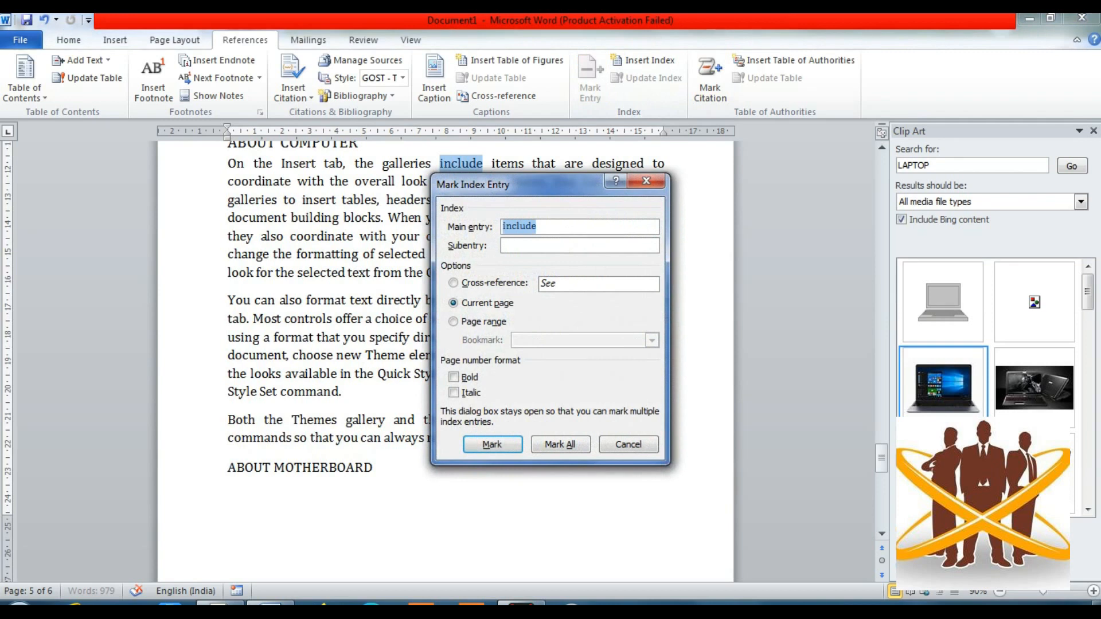
pyautogui.click(454, 377)
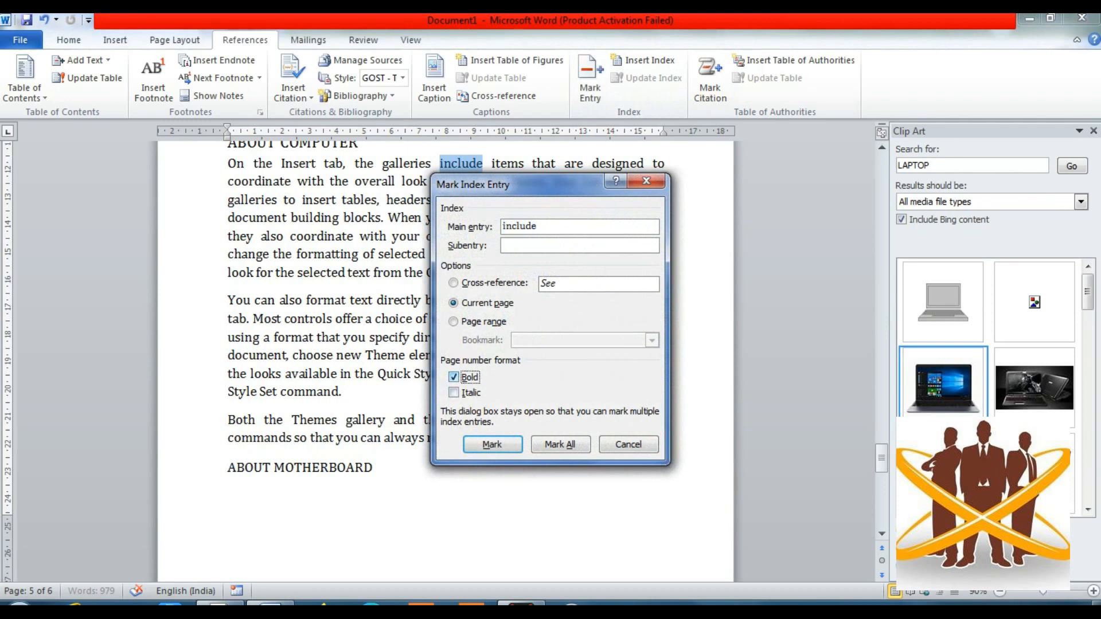
pyautogui.click(492, 445)
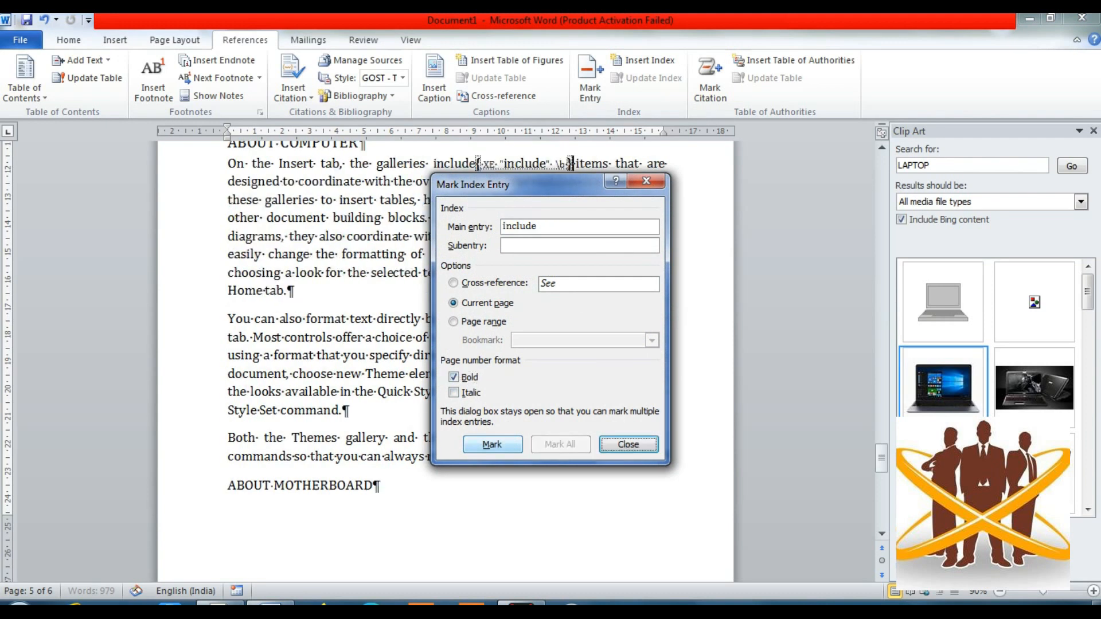
pyautogui.click(628, 445)
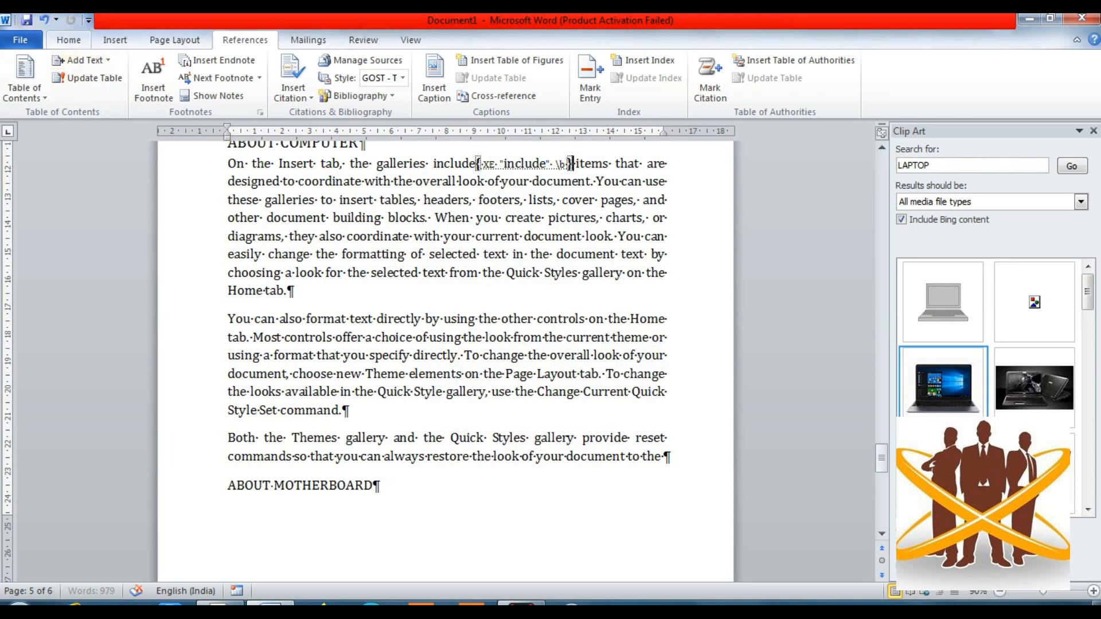
# Hide the formatting marks and index field codes in the document.
pyautogui.click(69, 40)
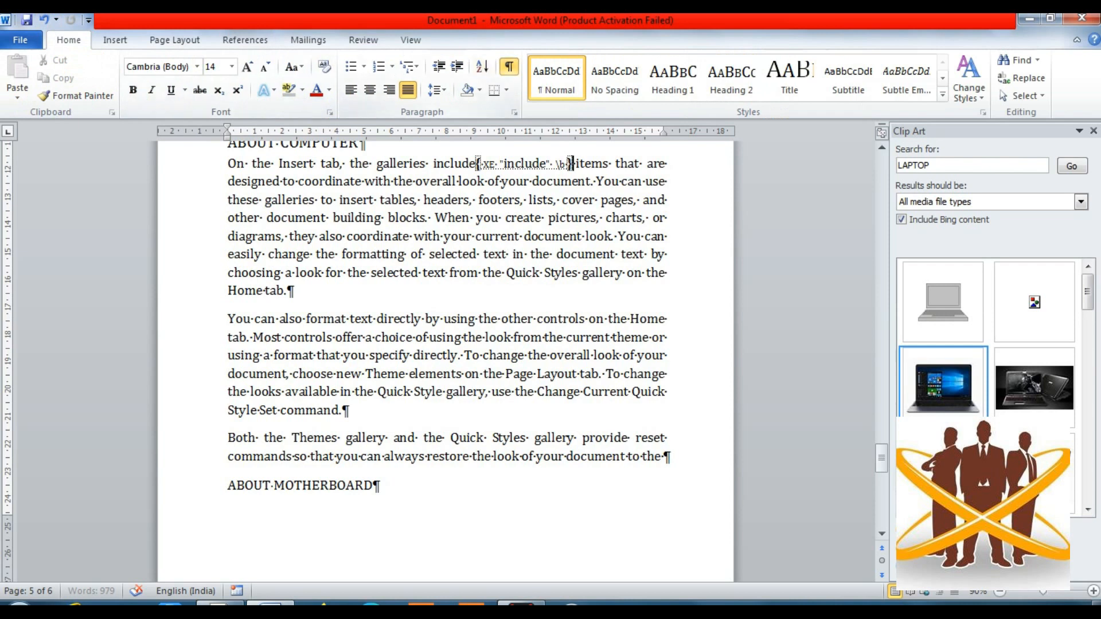
pyautogui.click(508, 67)
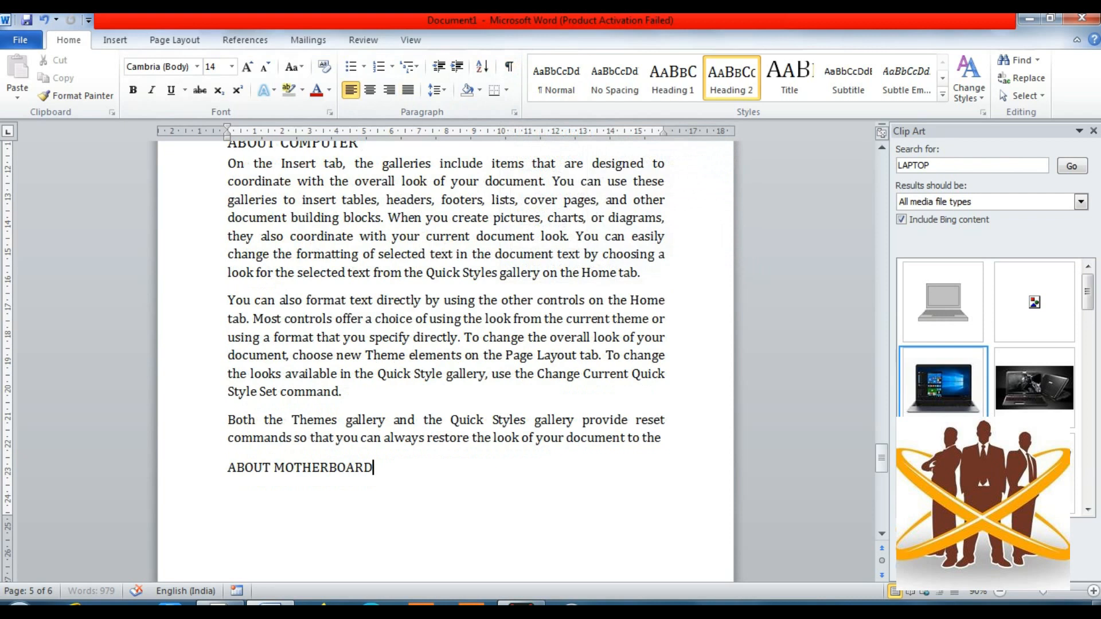
# Add blank lines between the IMAGE 1 caption and the ABOUT COMPUTER heading and insert a two-column indented index there.
pyautogui.scroll(3, 445, 361)
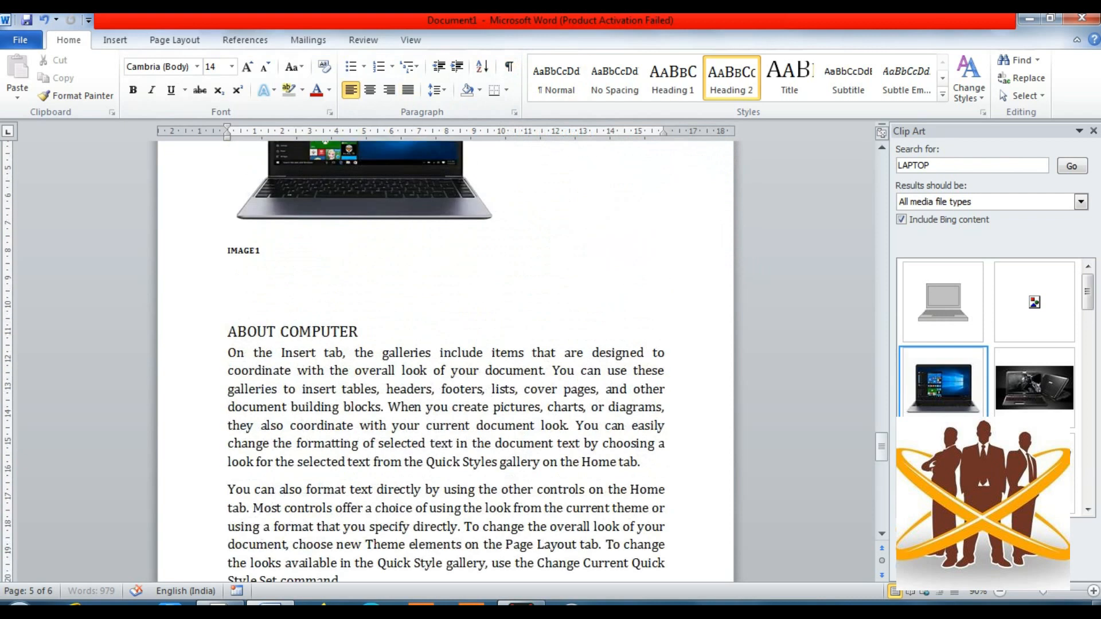
pyautogui.click(245, 40)
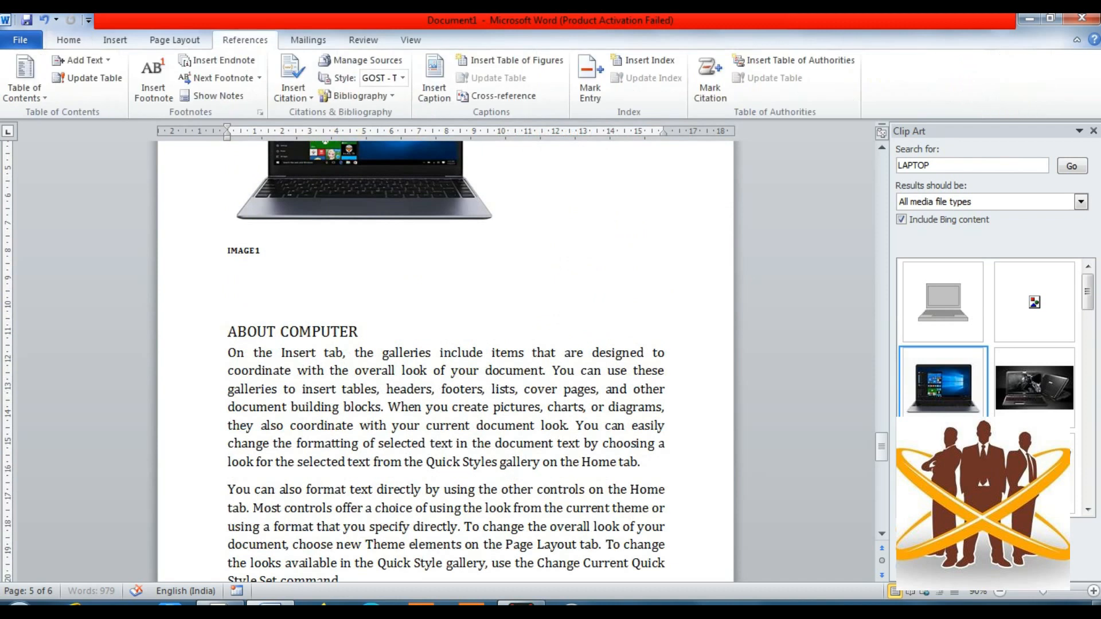
pyautogui.press('Return')
pyautogui.press('Return')
pyautogui.press('Return')
pyautogui.press('Return')
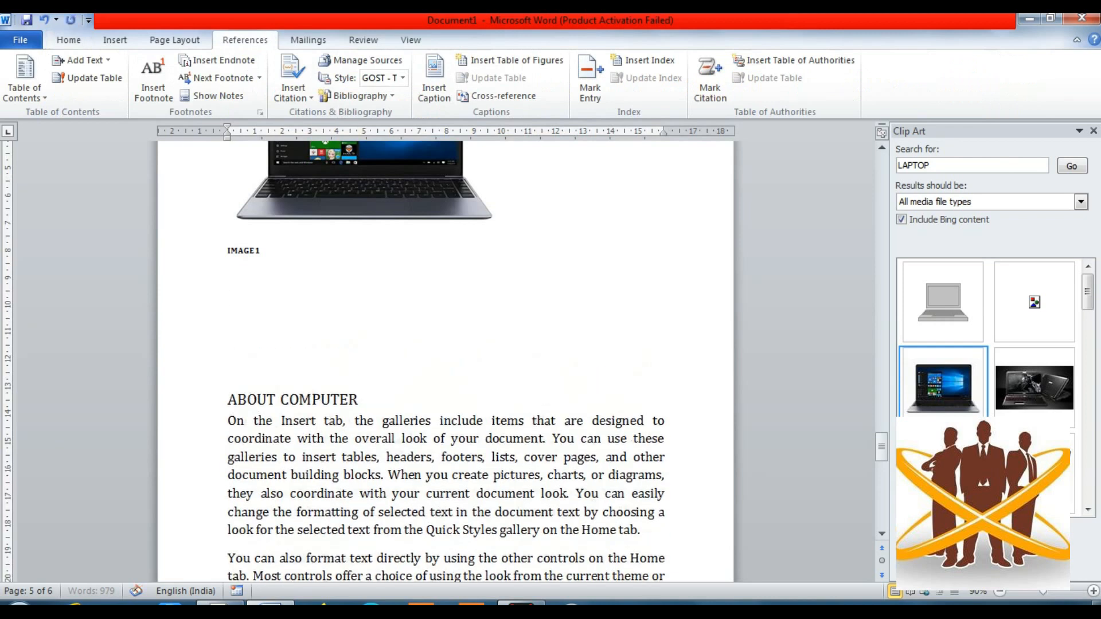
pyautogui.press('Up')
pyautogui.press('Up')
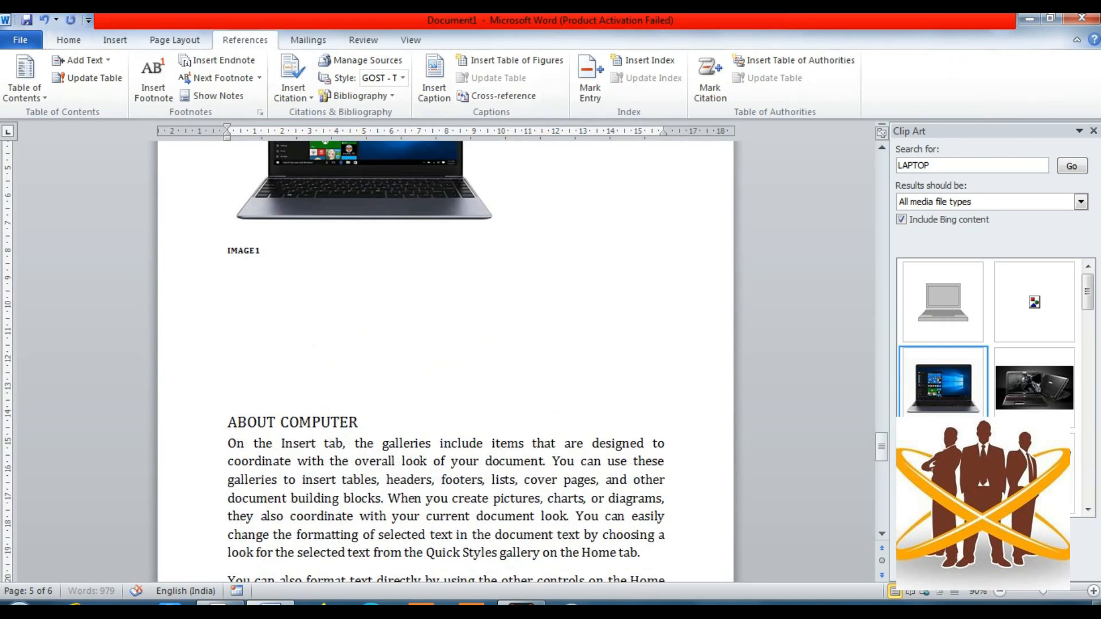
pyautogui.click(643, 59)
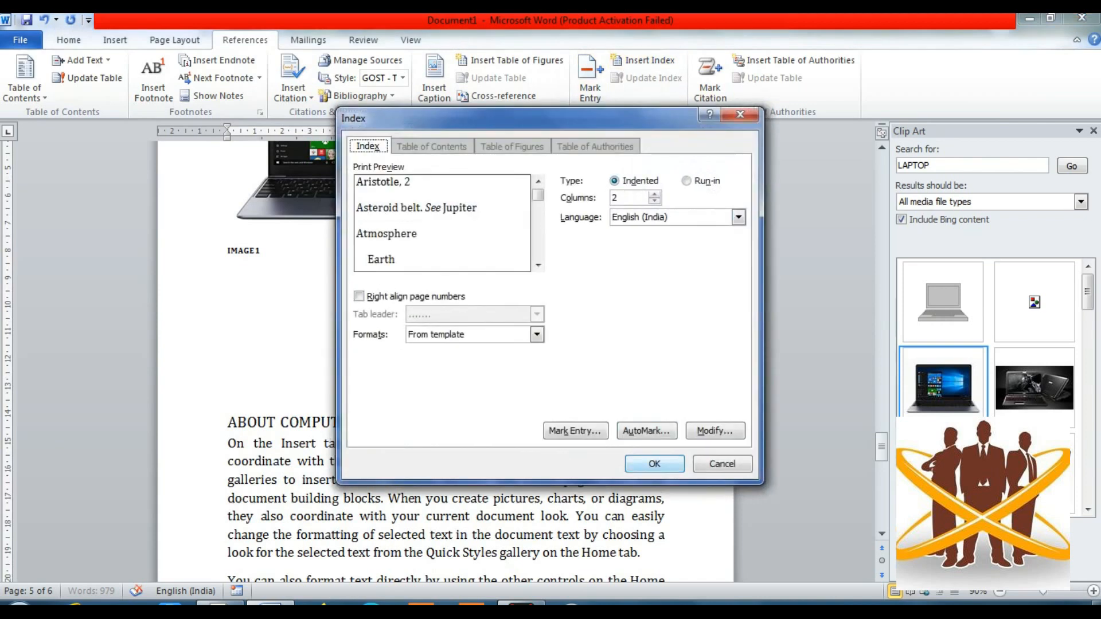
pyautogui.press('Return')
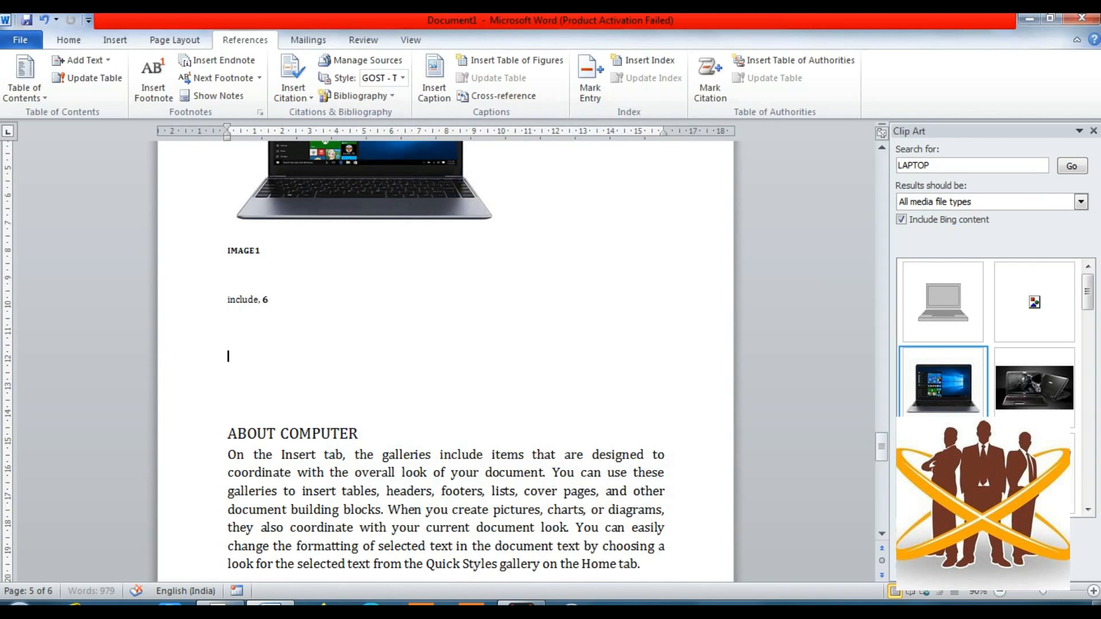
# Mark "overall" in the first ABOUT COMPUTER paragraph as a current-page index entry with a bold page number, and hide the formatting marks.
pyautogui.moveTo(355, 473); pyautogui.dragTo(394, 473)
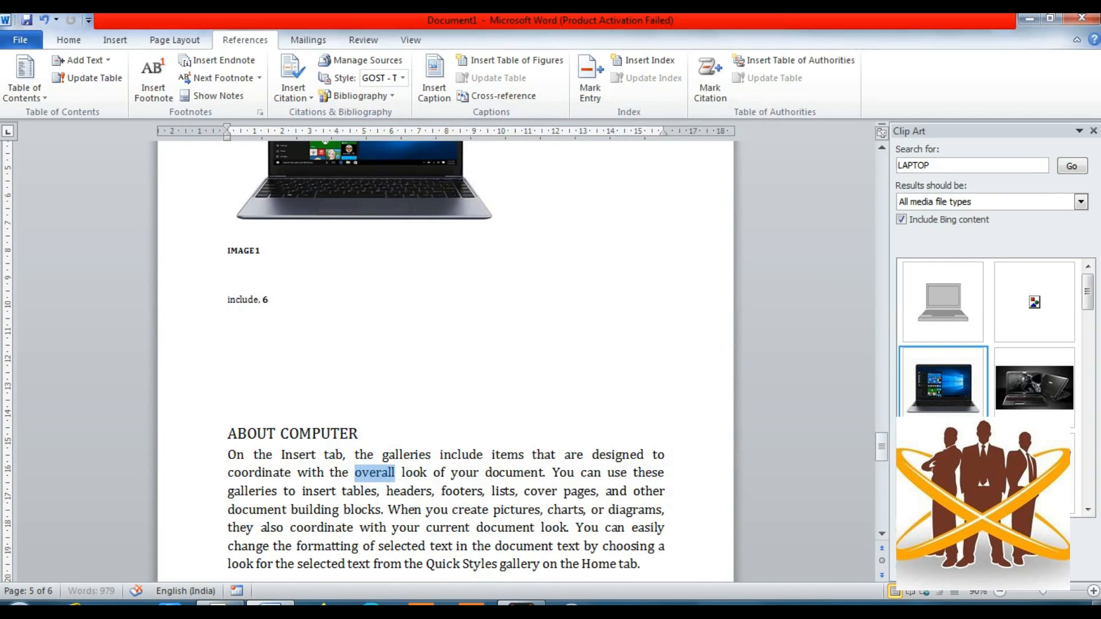
pyautogui.click(590, 80)
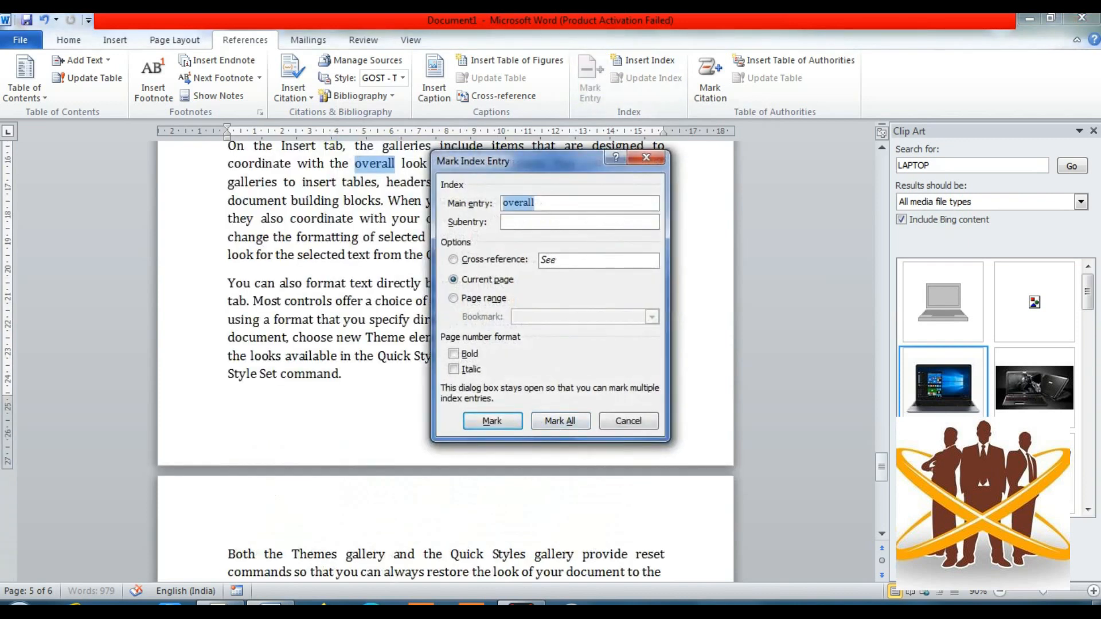
pyautogui.click(454, 354)
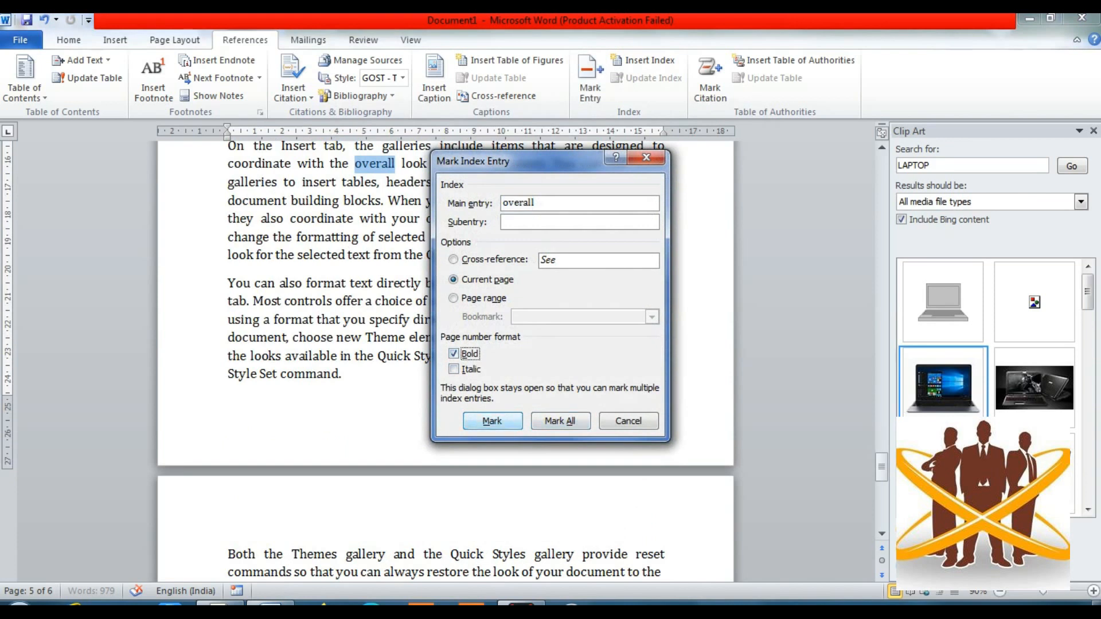
pyautogui.click(492, 421)
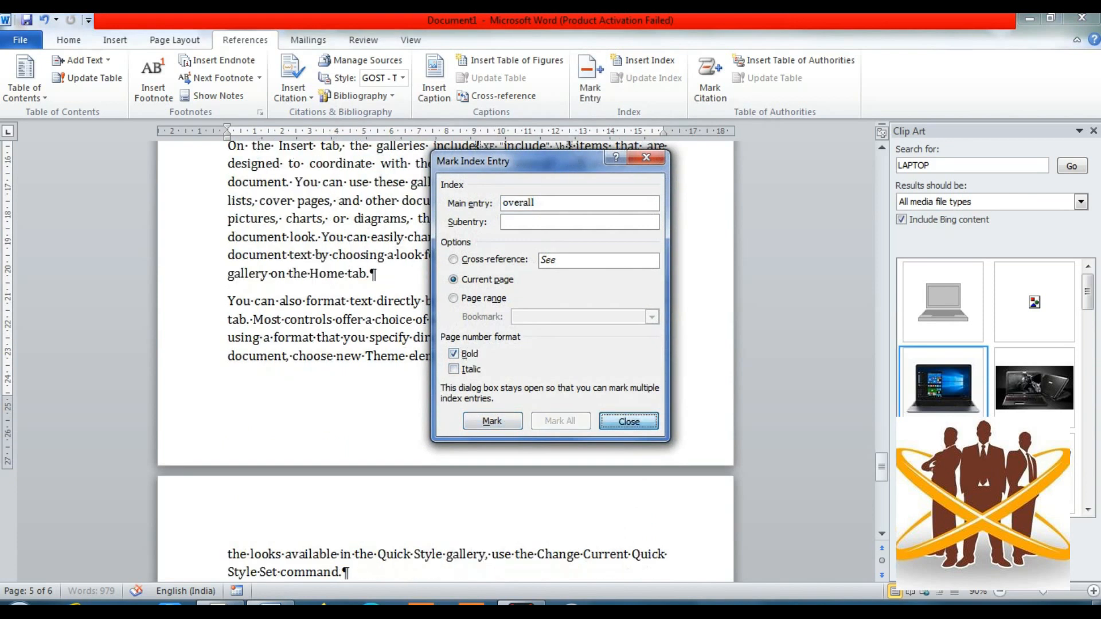
pyautogui.click(629, 421)
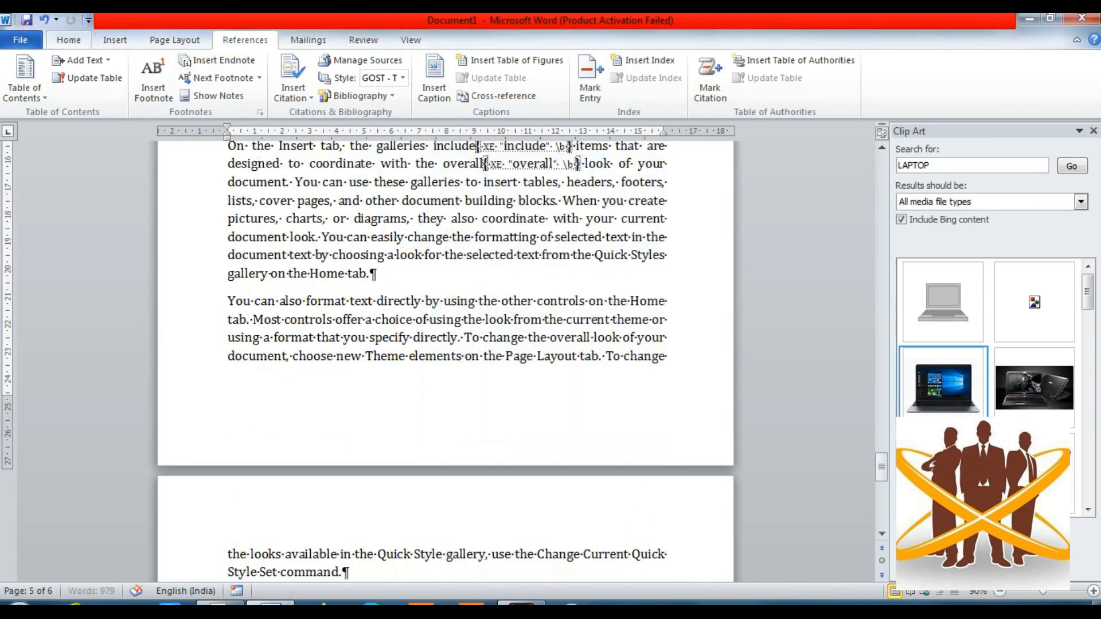
pyautogui.click(69, 39)
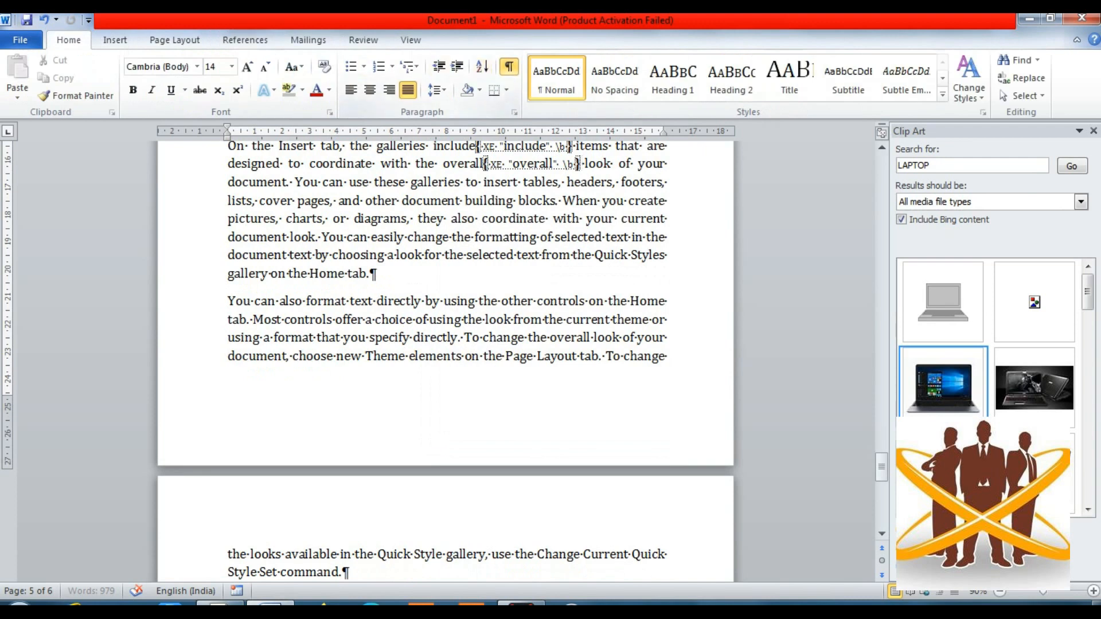
pyautogui.click(509, 67)
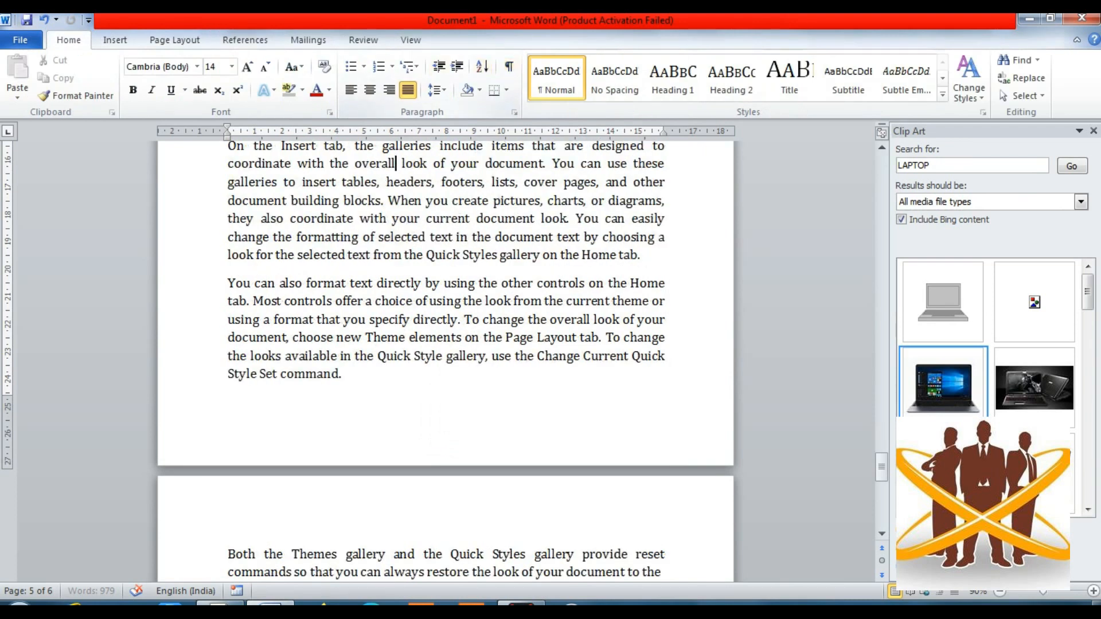
# Replace the existing index below the IMAGE 1 caption with a new two-column indented index.
pyautogui.click(245, 40)
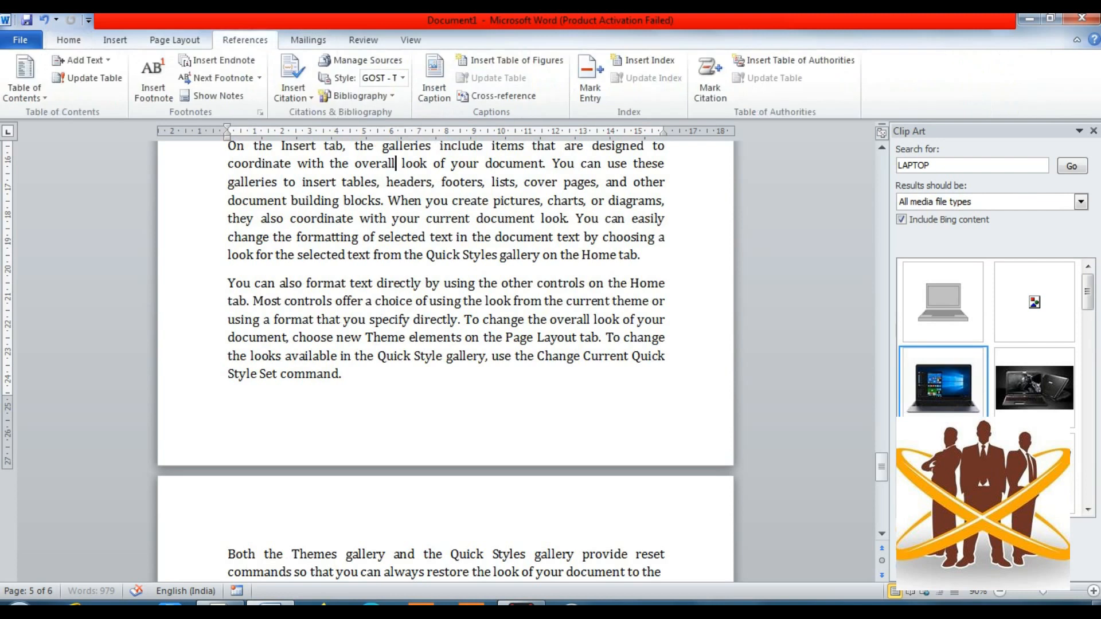
pyautogui.scroll(4, 445, 361)
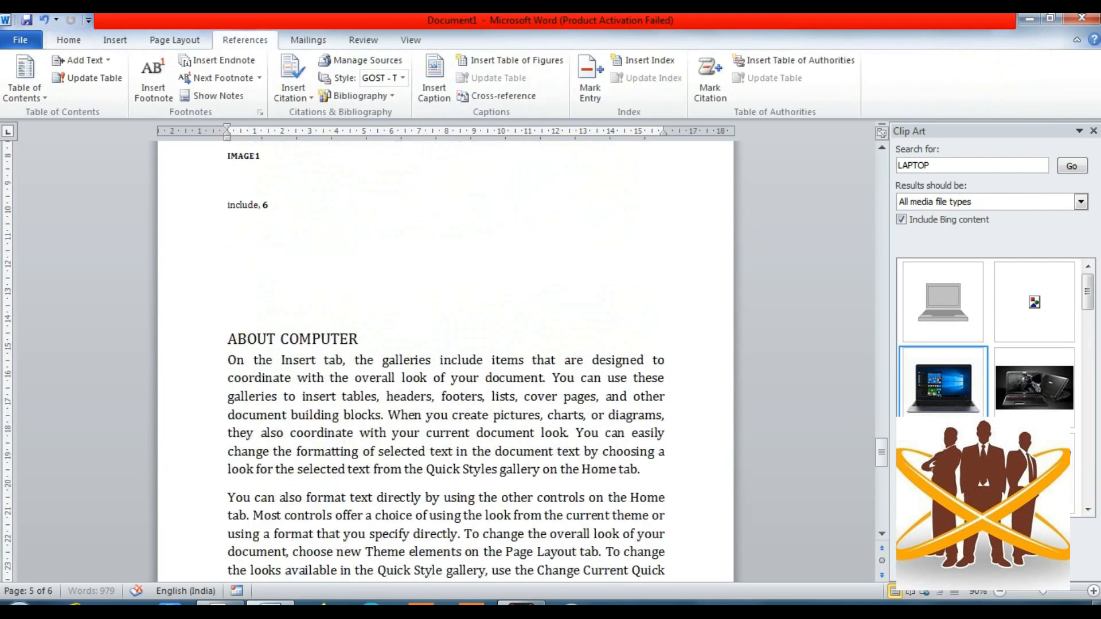
pyautogui.click(228, 241)
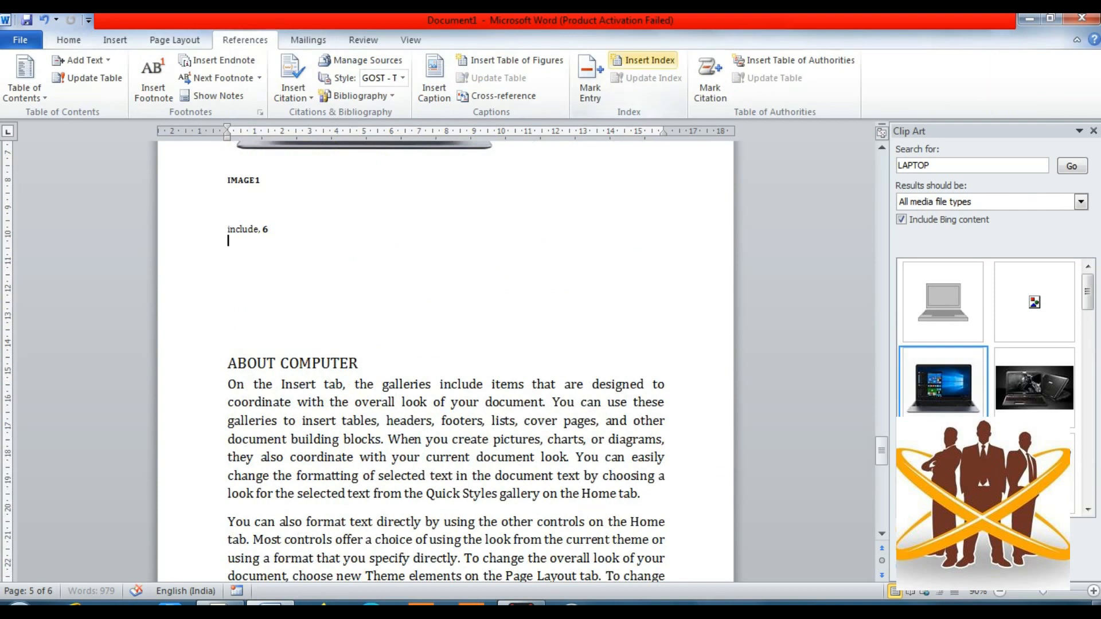
pyautogui.click(642, 60)
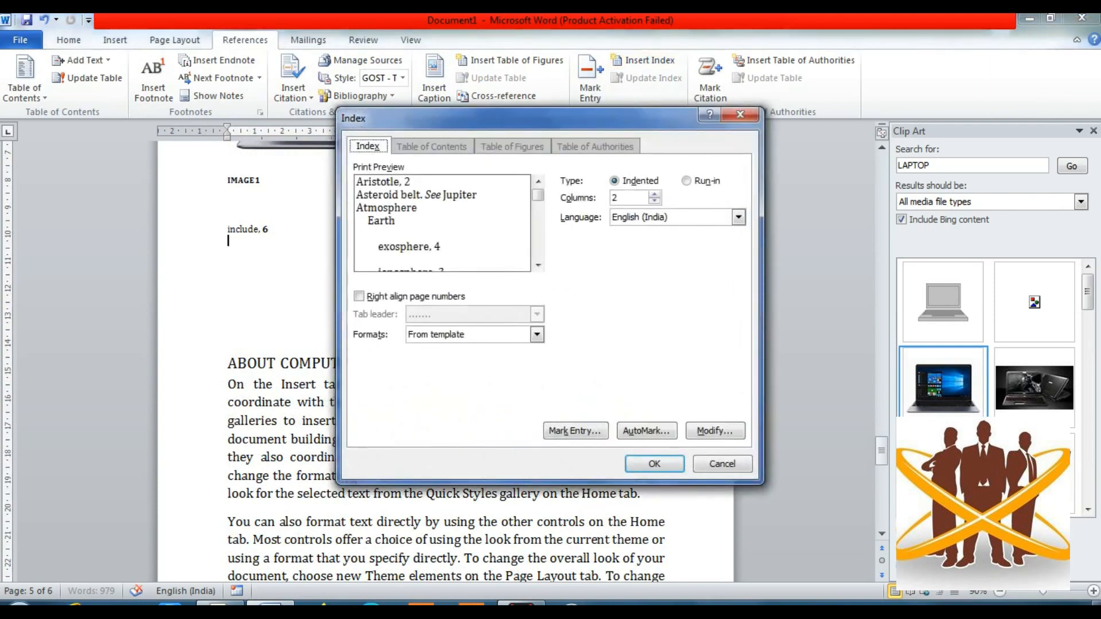
pyautogui.click(654, 464)
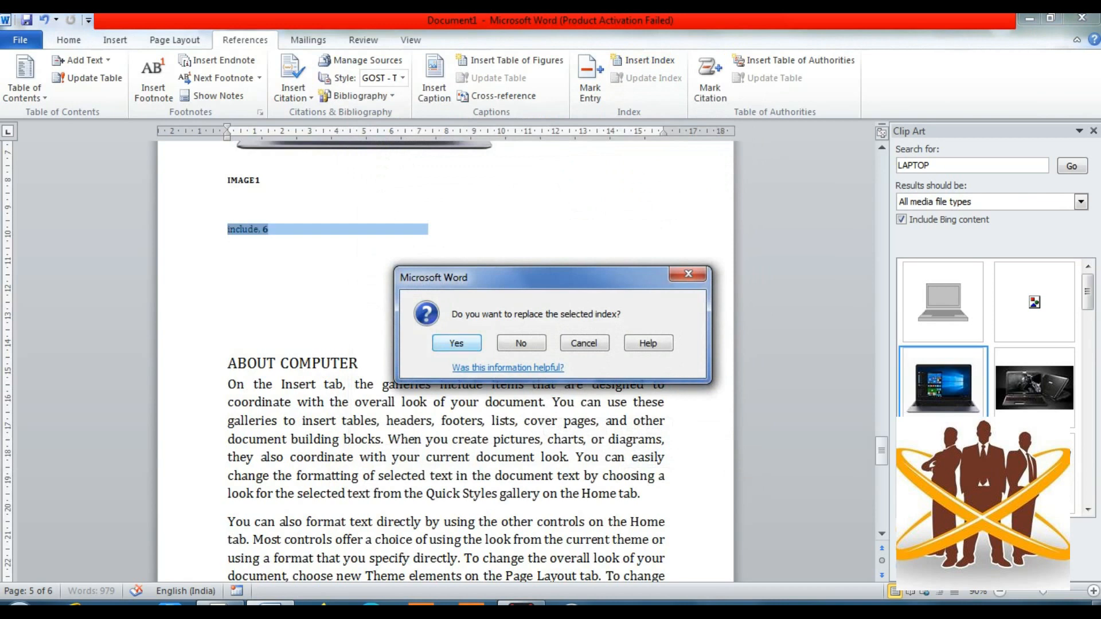
pyautogui.press('Return')
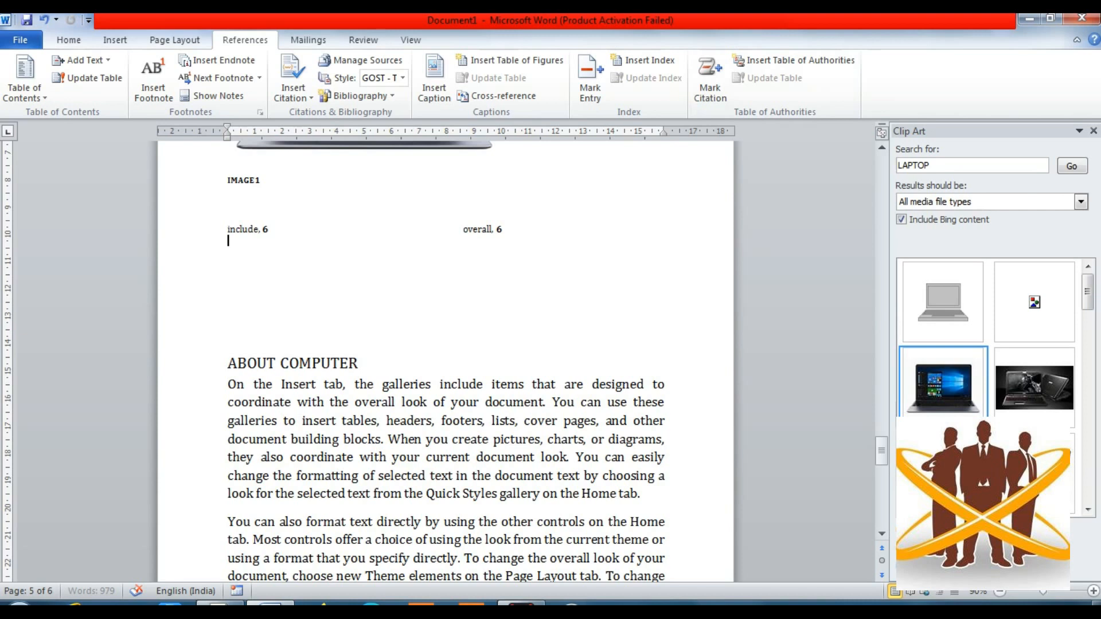
pyautogui.scroll(2, 446, 361)
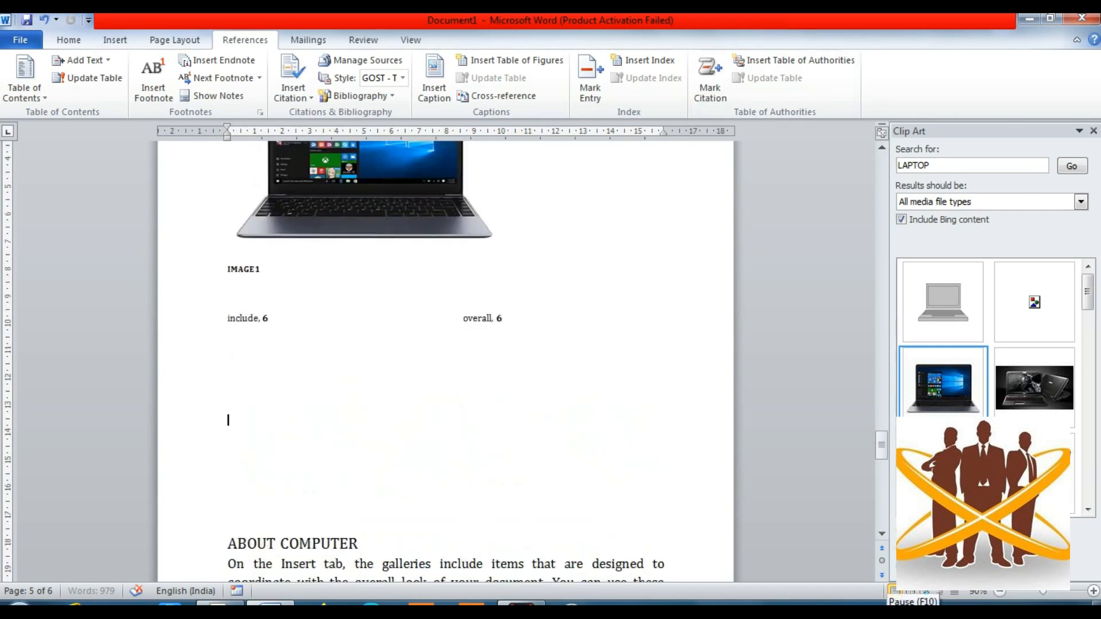